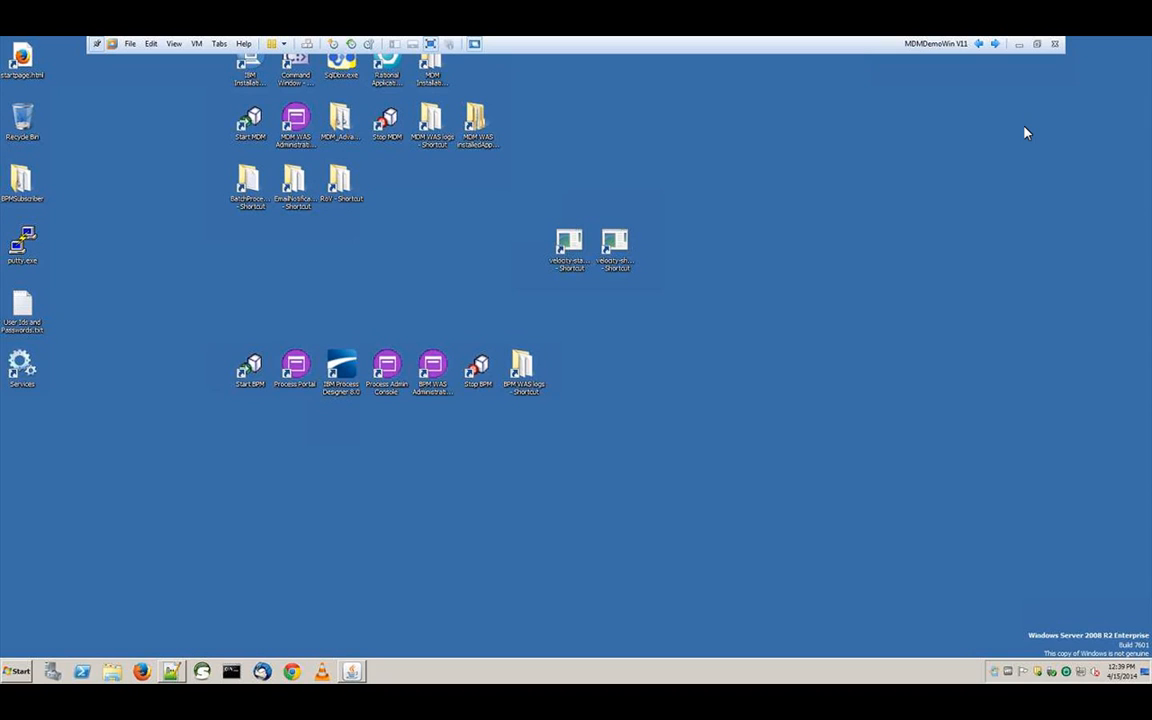
# Launch Rational Application Developer with the workspace path changed to a new folder (…yworkspa) on C:\
pyautogui.rightClick(385, 68)
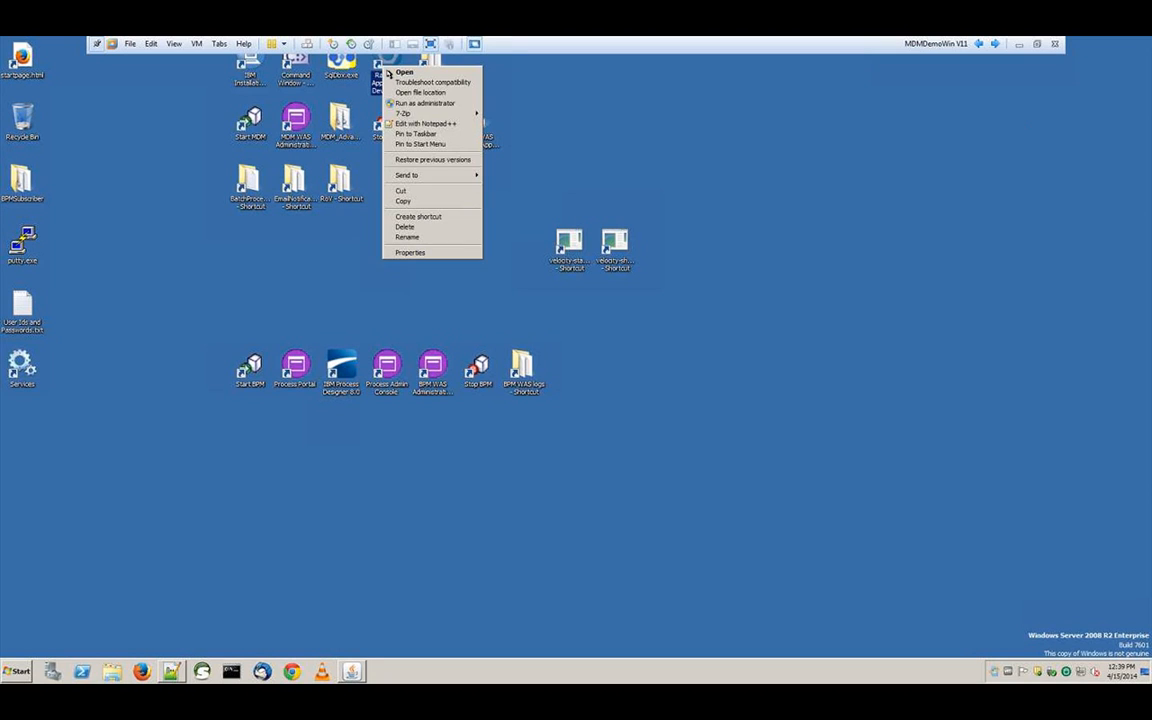
pyautogui.click(390, 72)
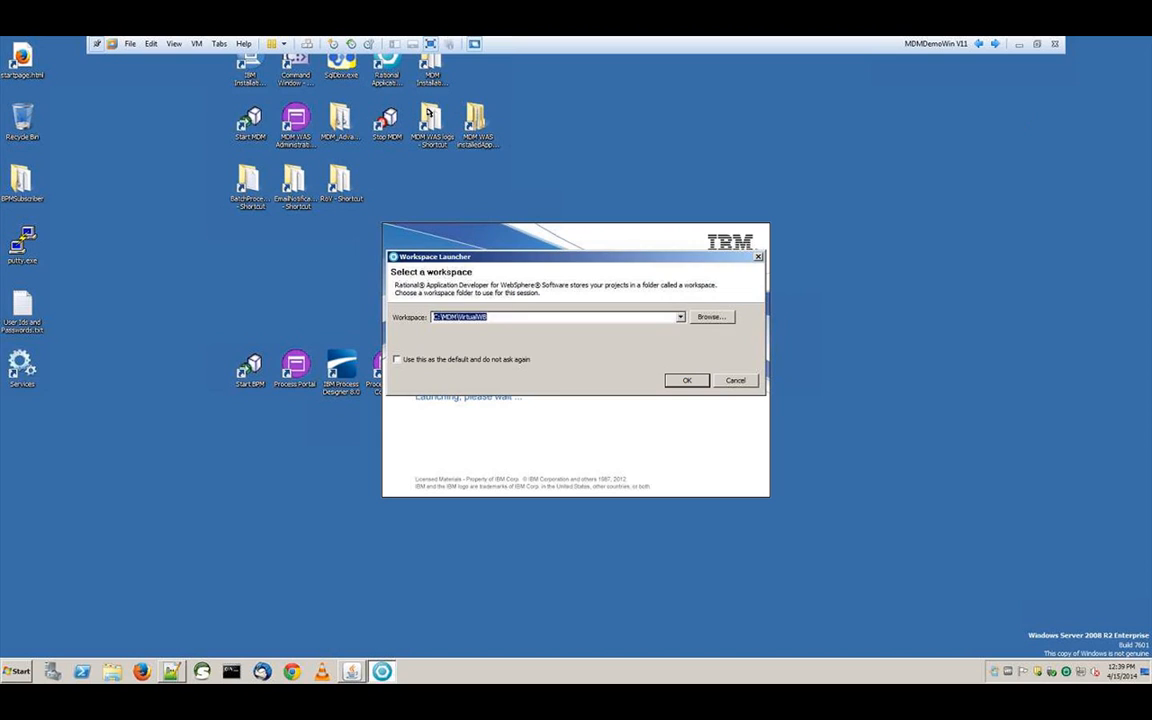
pyautogui.press('End')
pyautogui.press('BackSpace')
pyautogui.press('BackSpace')
pyautogui.press('BackSpace')
pyautogui.press('BackSpace')
pyautogui.press('BackSpace')
pyautogui.press('BackSpace')
pyautogui.press('BackSpace')
pyautogui.press('BackSpace')
pyautogui.press('BackSpace')
pyautogui.press('BackSpace')
pyautogui.press('BackSpace')
pyautogui.press('BackSpace')
pyautogui.write('yworkspa')
pyautogui.press('Return')
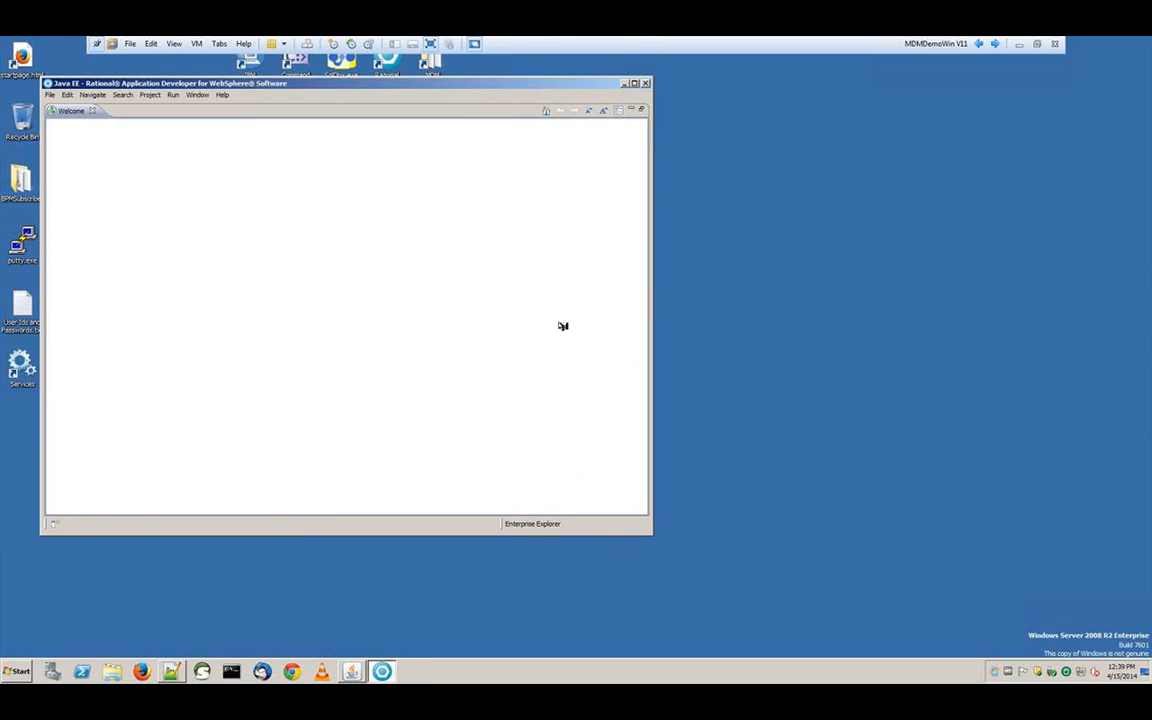
# Close Welcome, finish the WebSphere V8.5 AppSrv01 profile setup with its admin password, and maximize the window
pyautogui.click(92, 111)
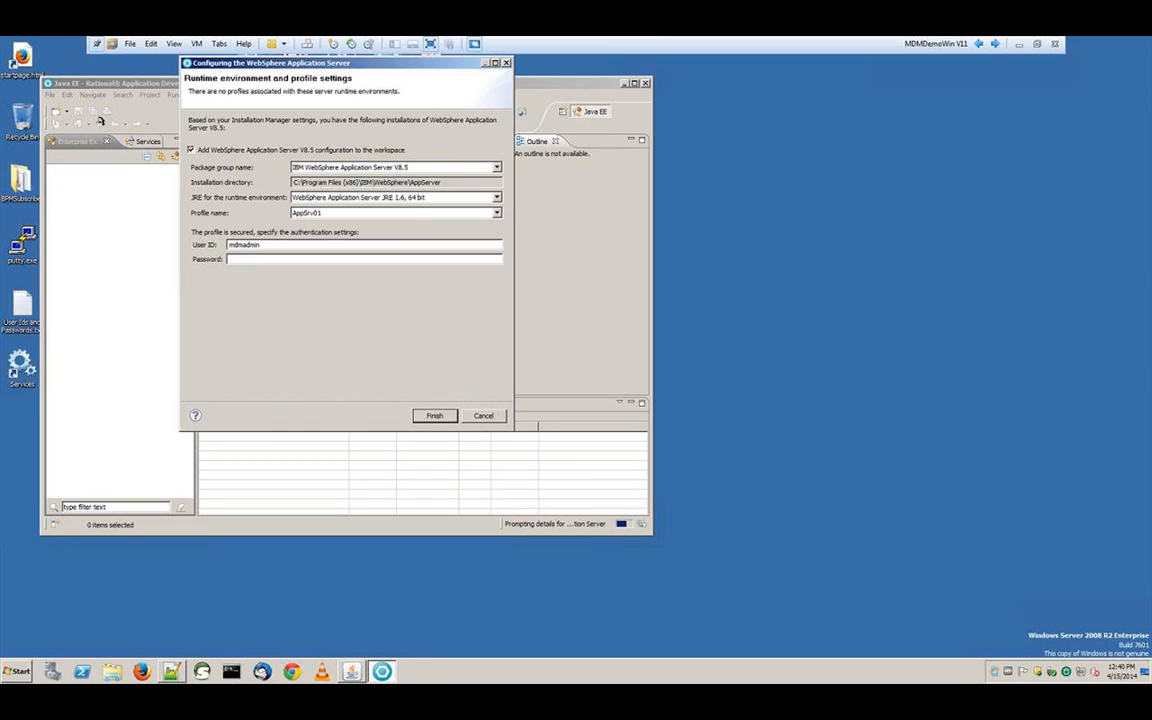
pyautogui.write('mdmadmin')
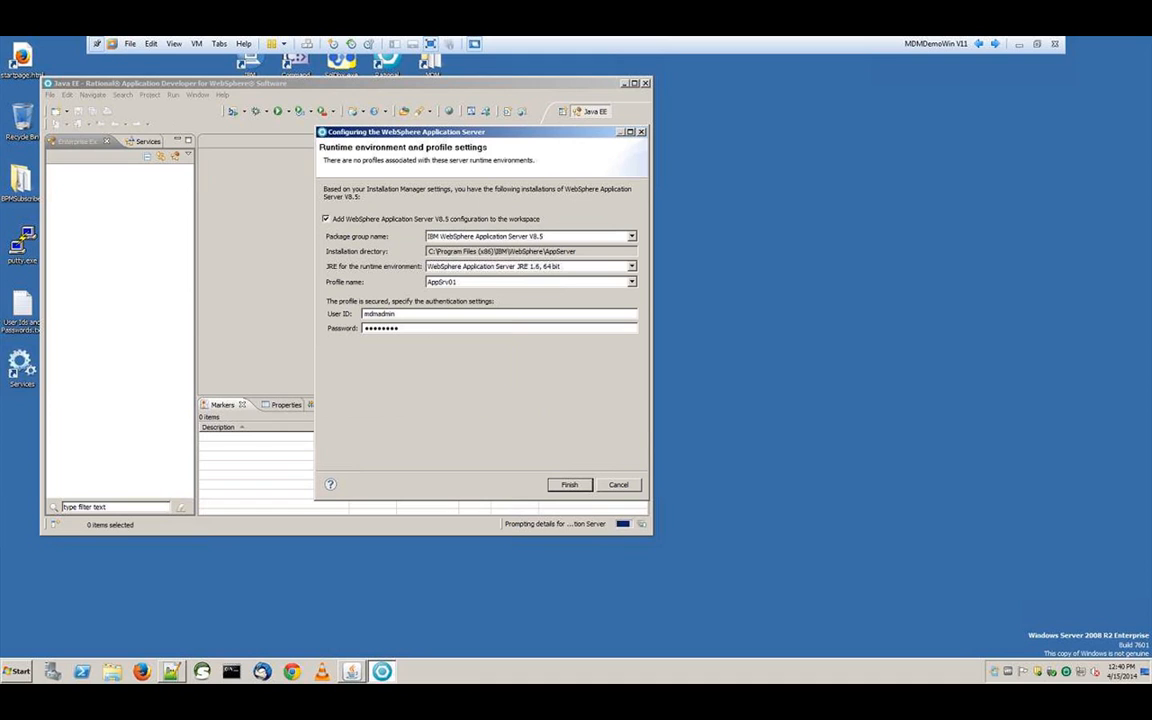
pyautogui.click(585, 484)
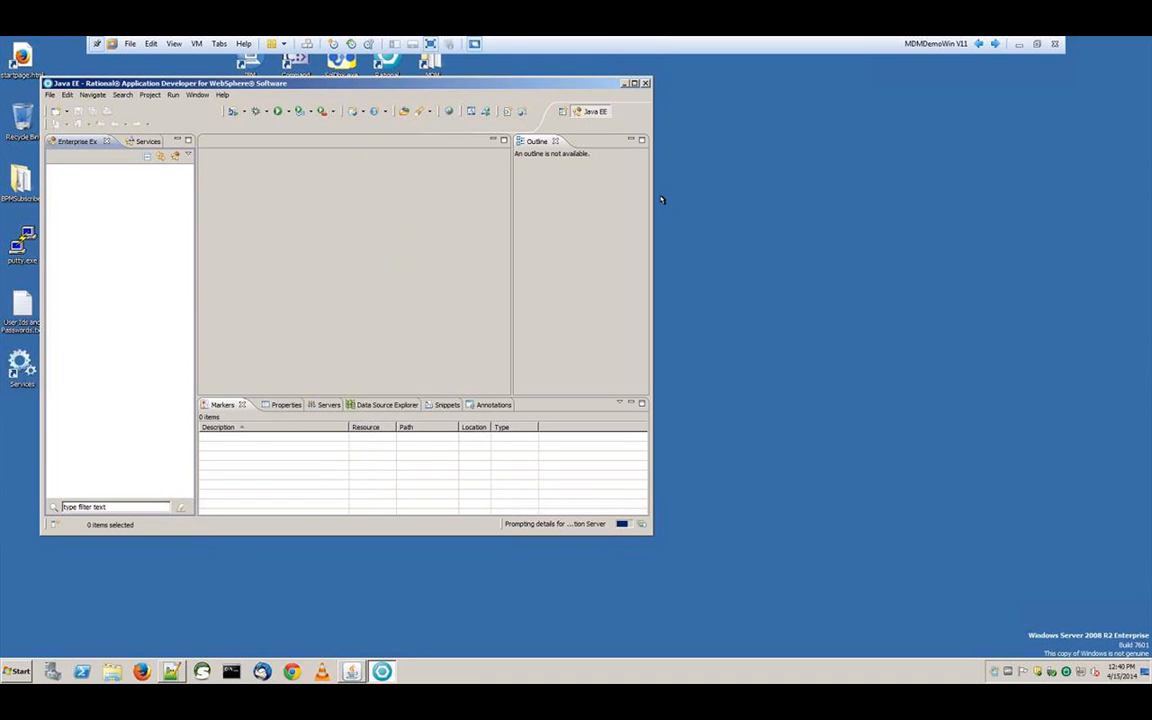
pyautogui.click(635, 84)
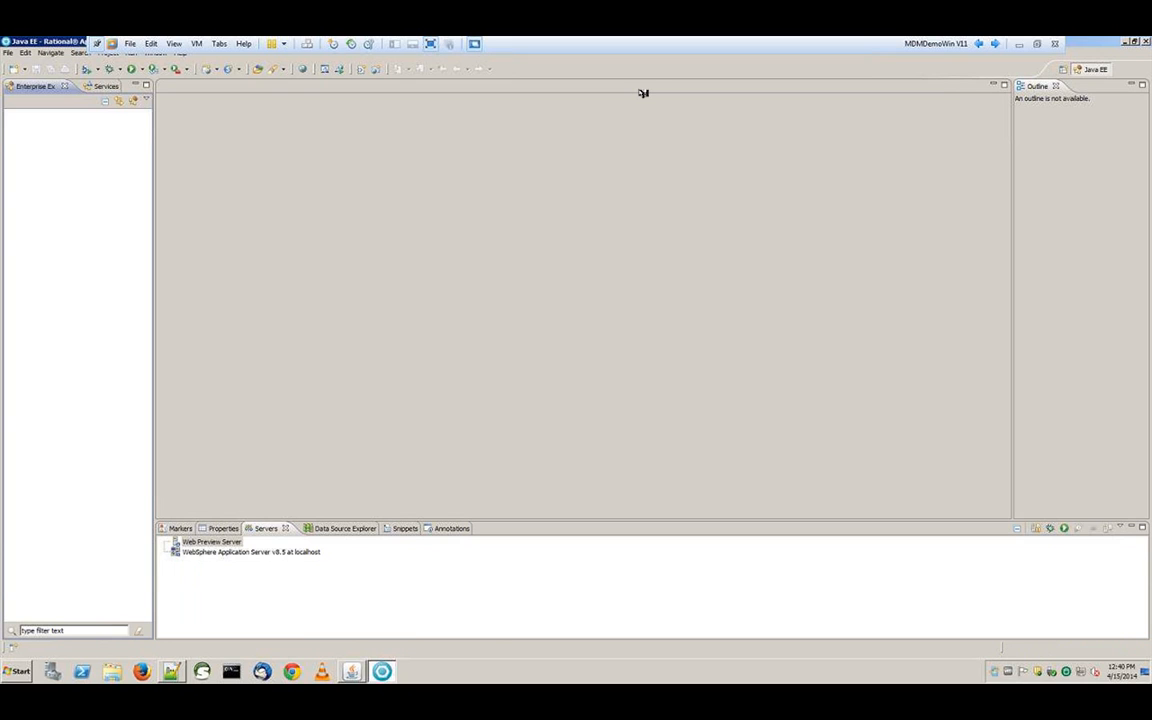
# Open the WebSphere v8.5 server settings and set it to run with resources on the server
pyautogui.click(250, 552)
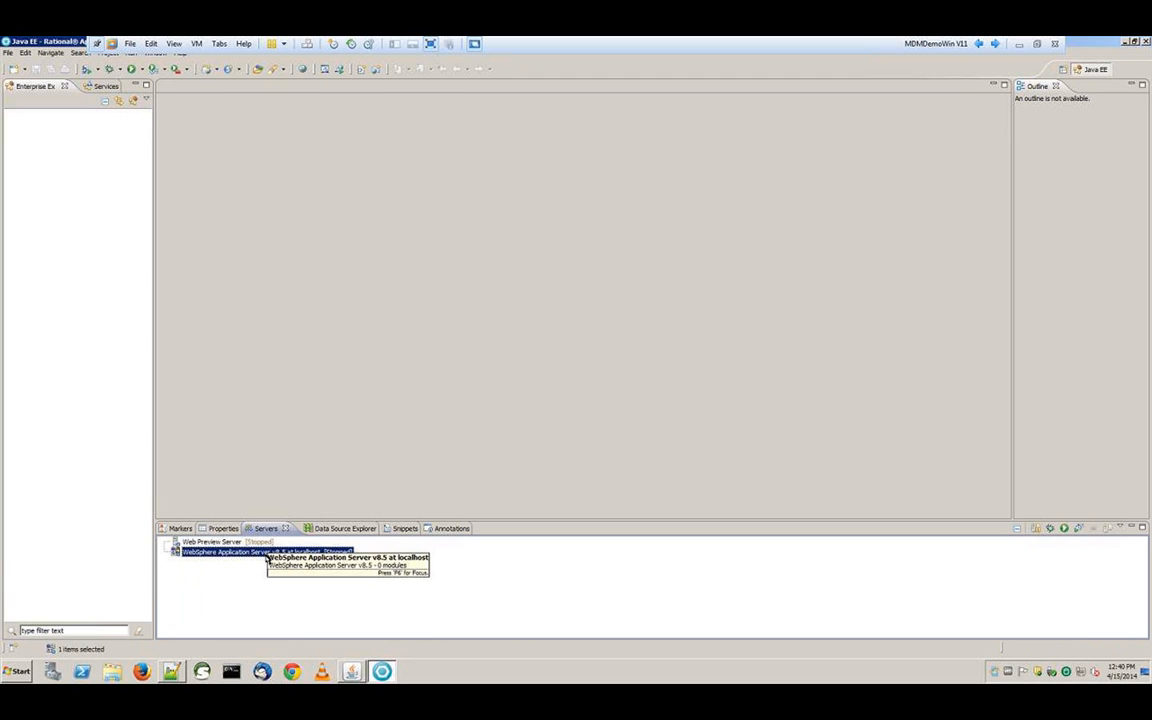
pyautogui.doubleClick(266, 555)
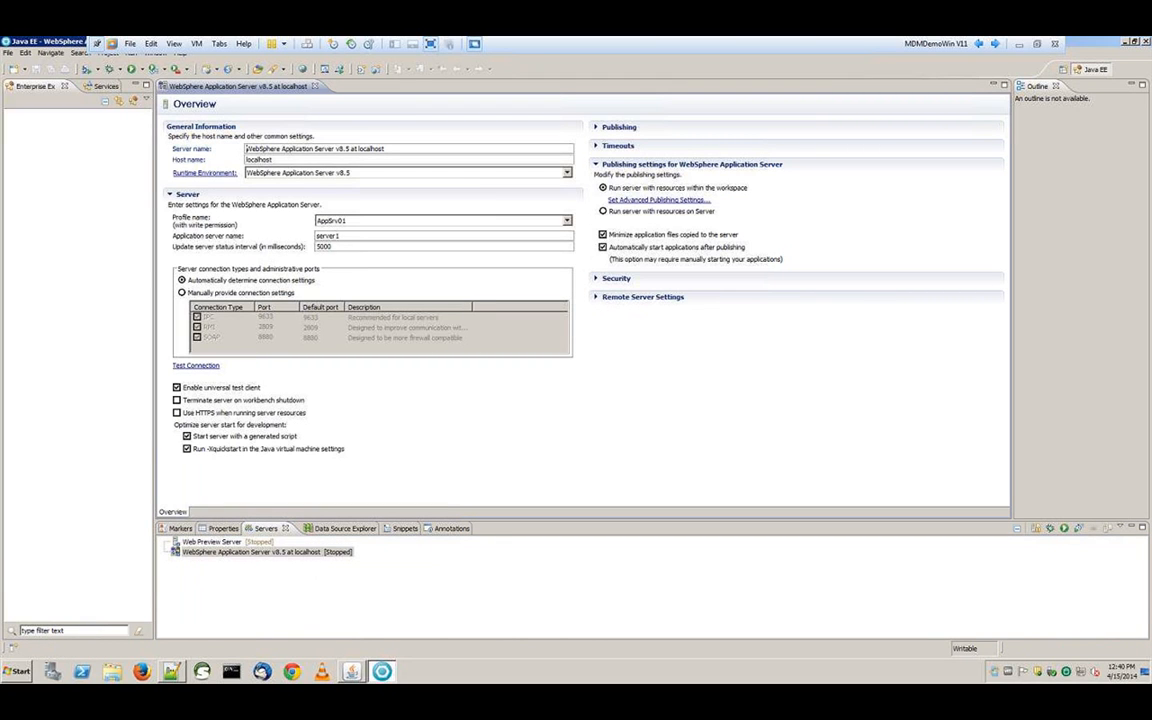
pyautogui.click(608, 214)
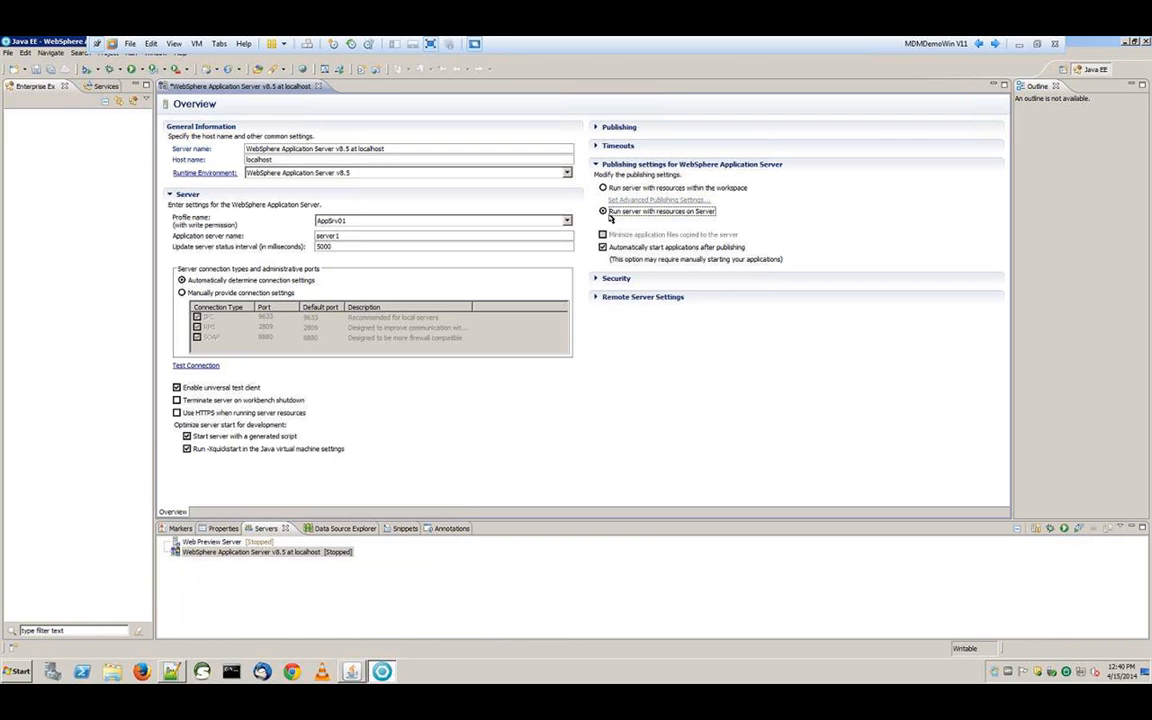
pyautogui.click(598, 165)
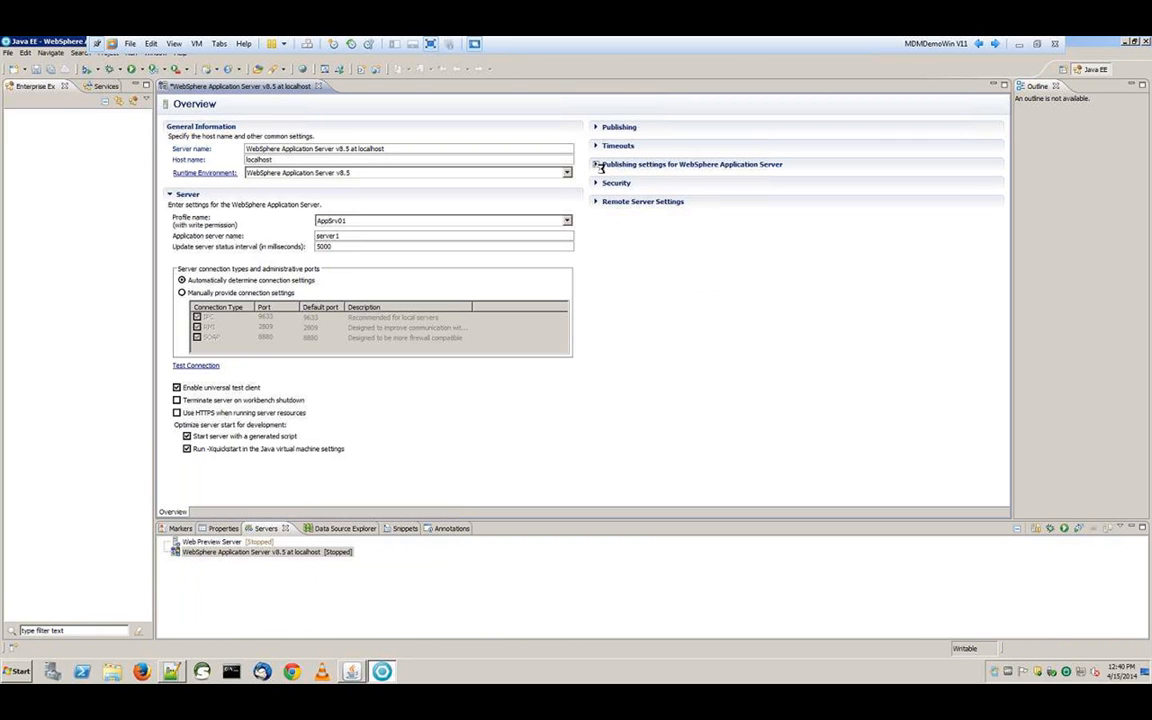
# Lengthen the server start and stop timeouts, making the start timeout 3600 seconds
pyautogui.click(602, 148)
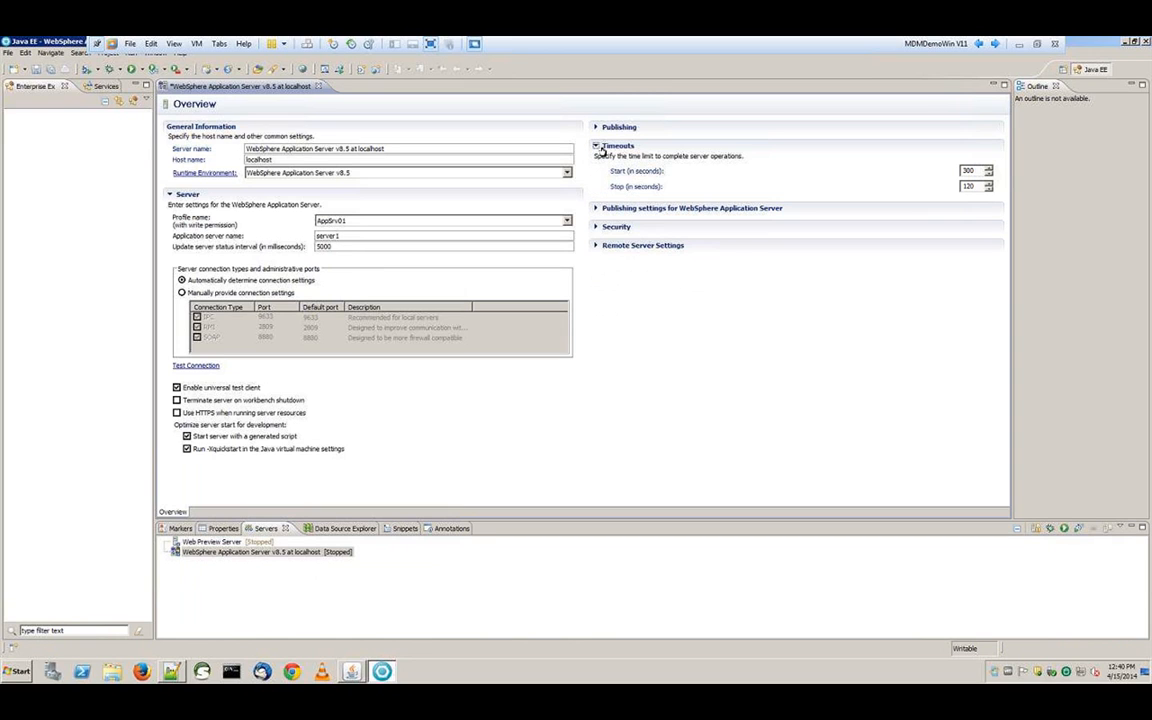
pyautogui.click(975, 171)
pyautogui.press('BackSpace')
pyautogui.press('BackSpace')
pyautogui.write('600')
pyautogui.click(975, 186)
pyautogui.write('0')
pyautogui.click(601, 147)
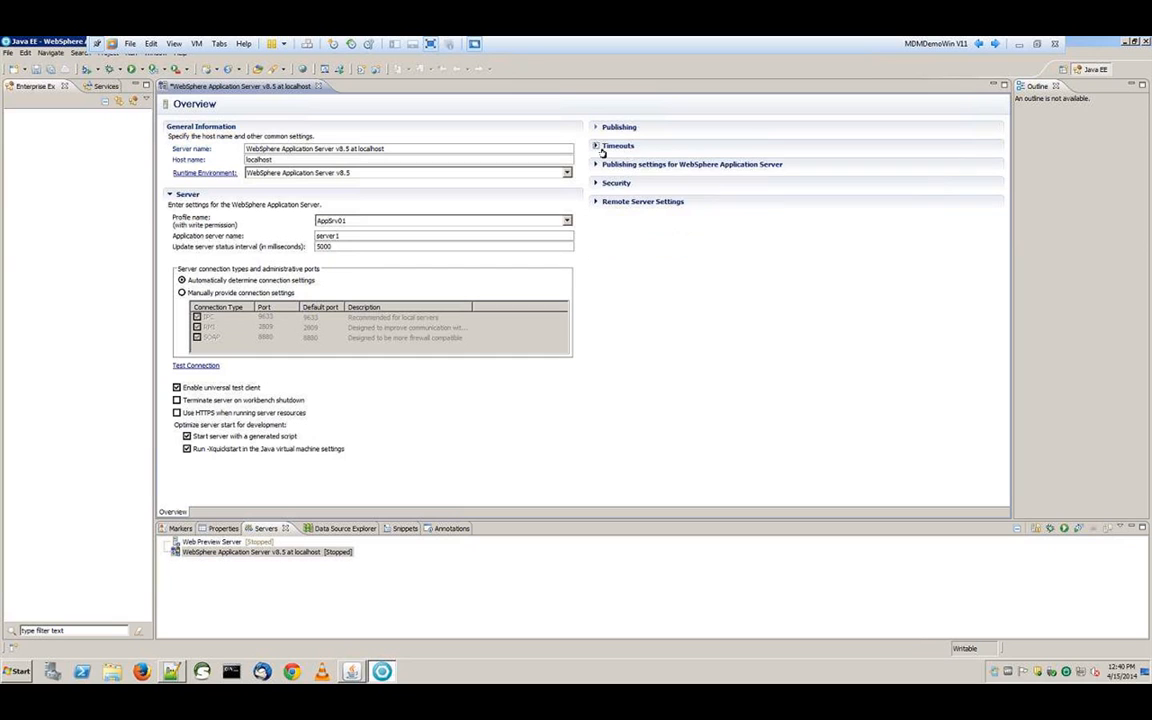
# Set publishing to never publish automatically and save the server configuration
pyautogui.click(605, 129)
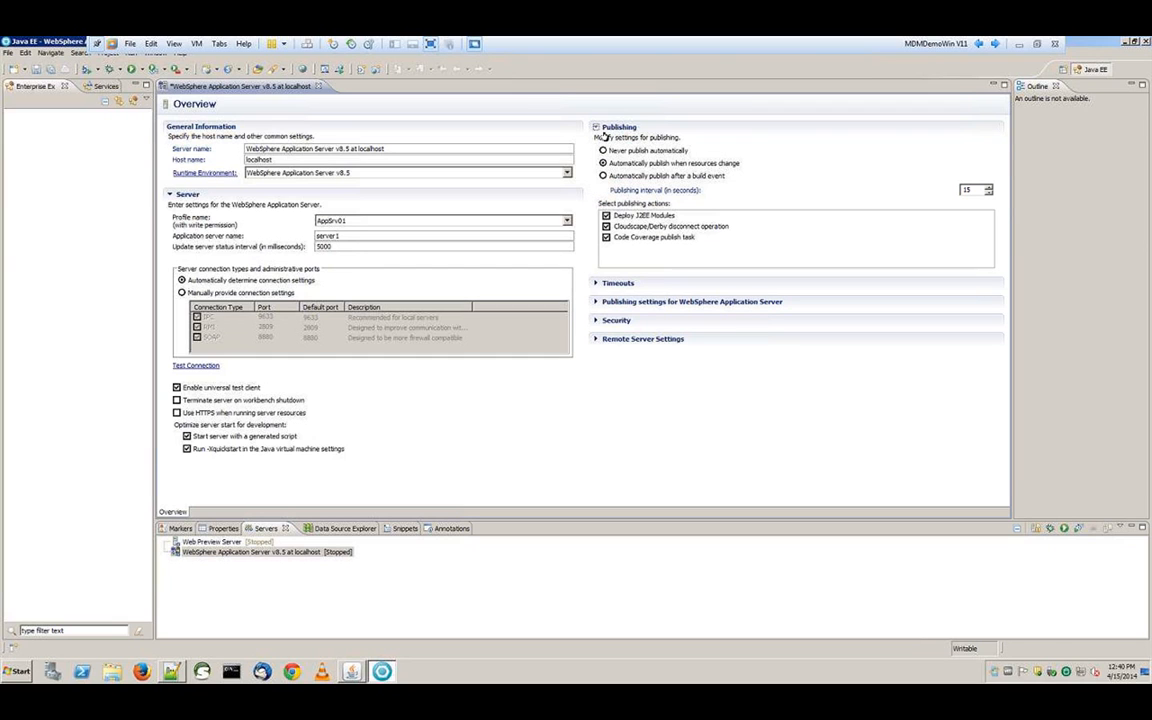
pyautogui.click(603, 150)
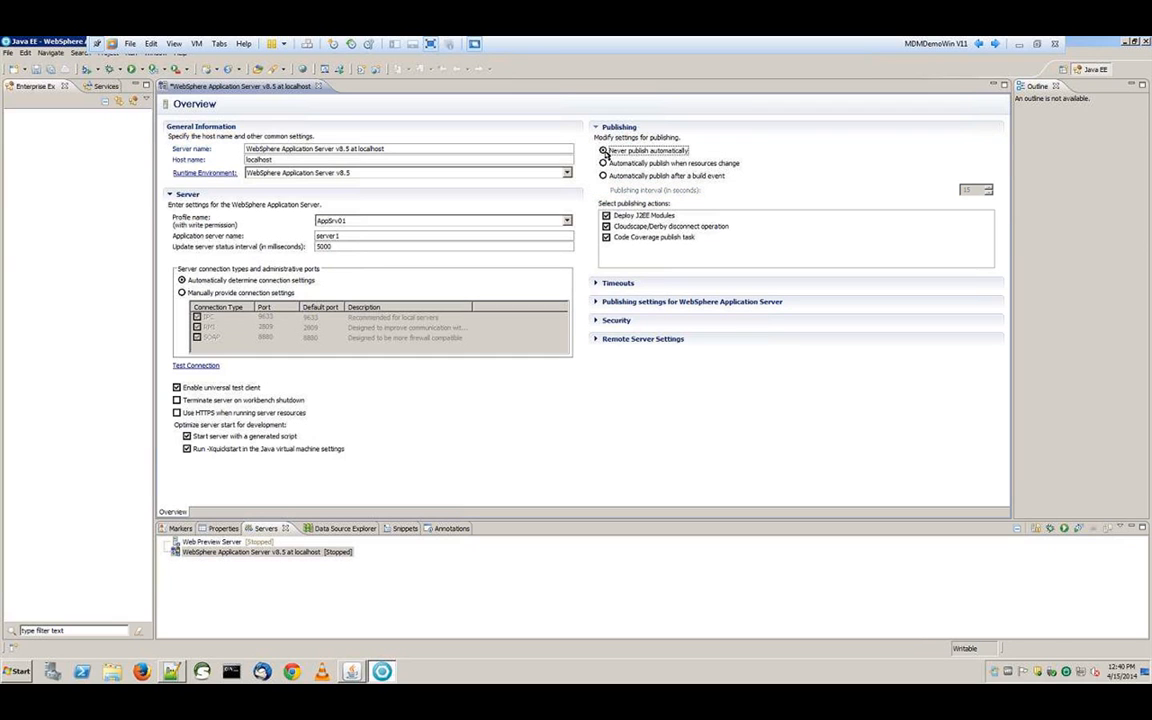
pyautogui.click(598, 128)
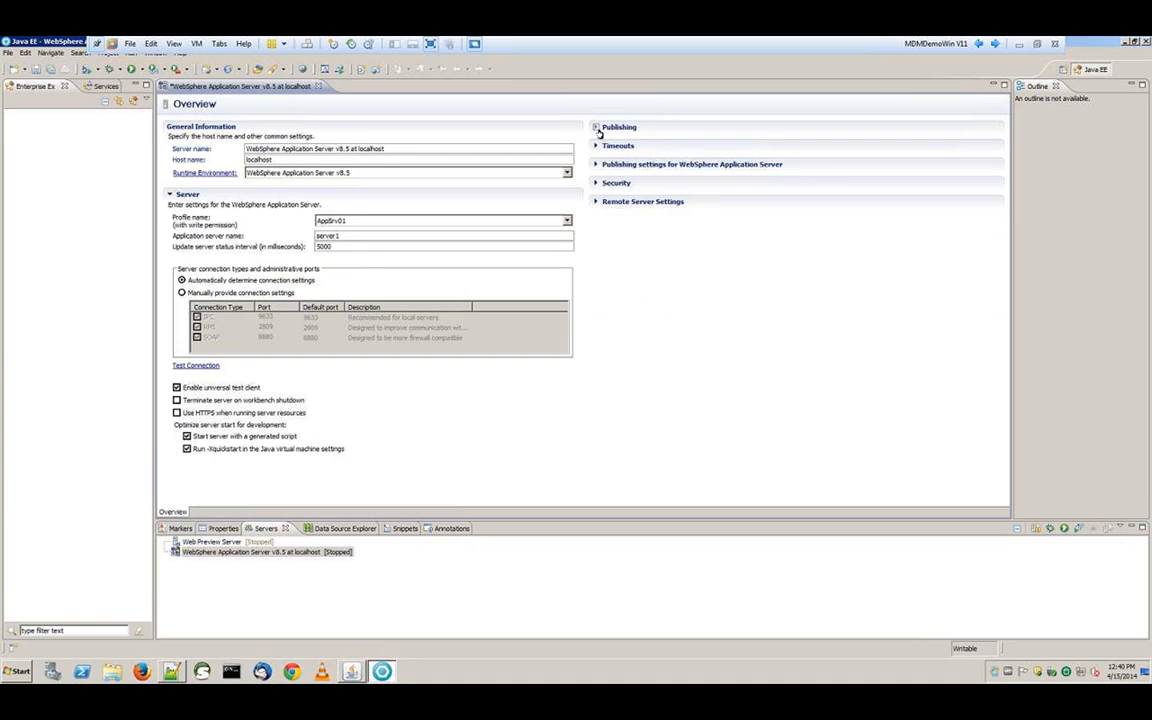
pyautogui.click(36, 70)
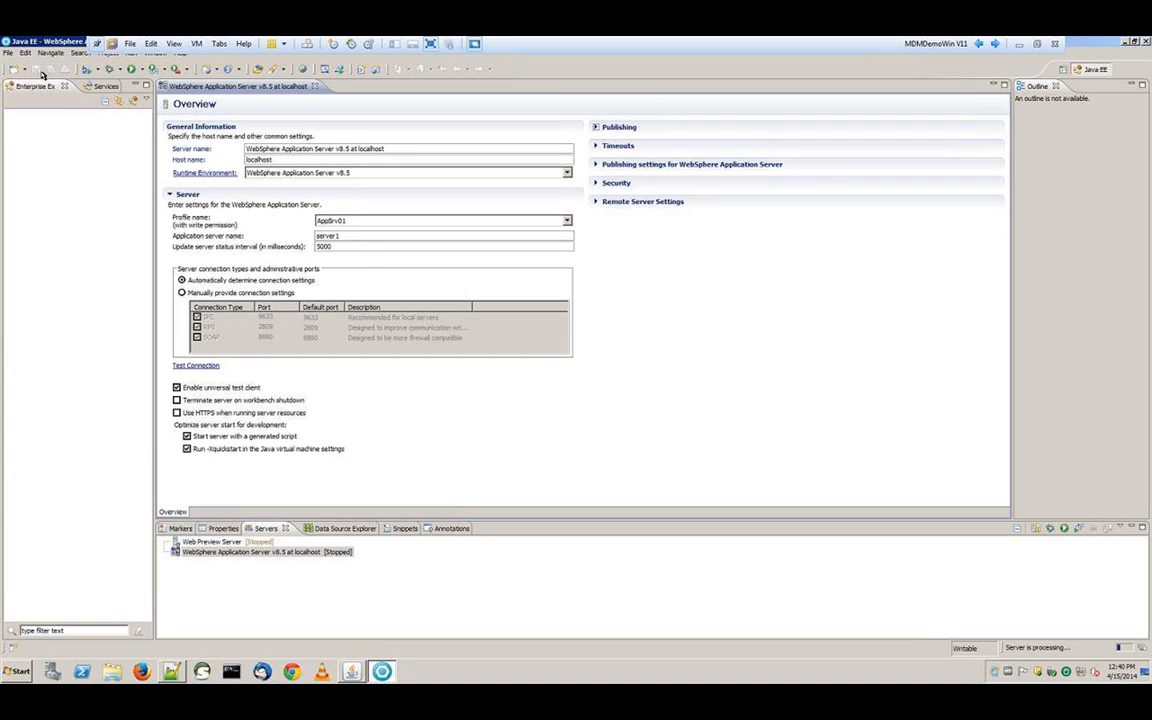
pyautogui.click(314, 86)
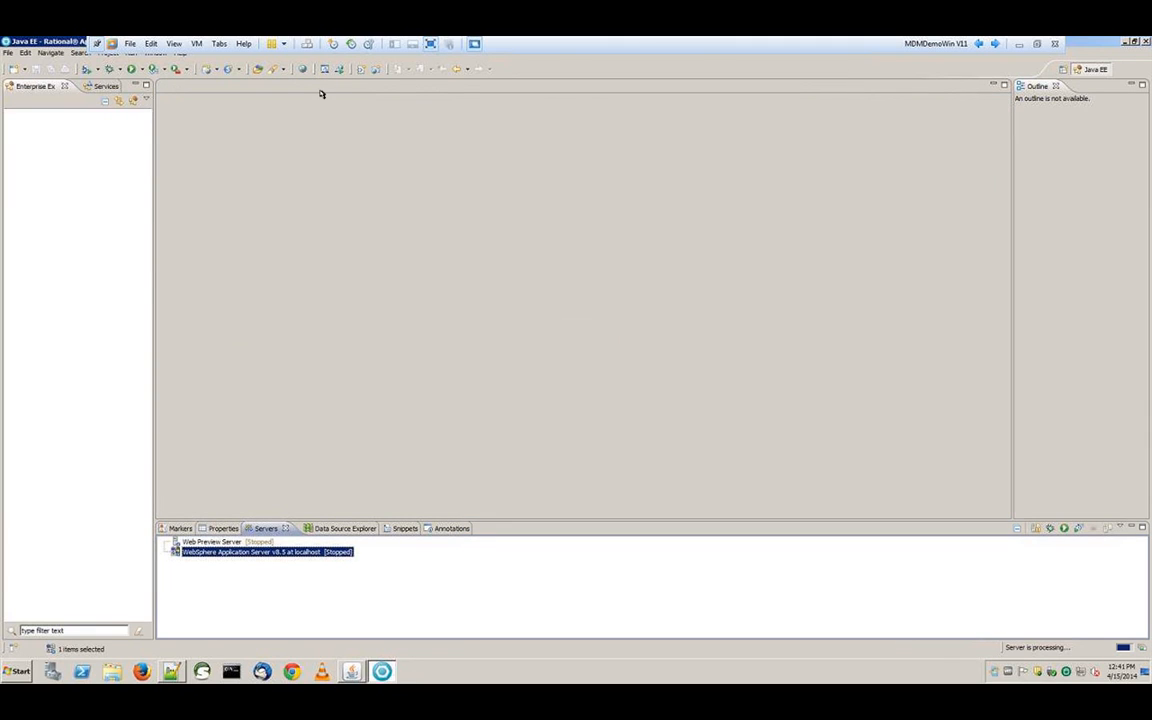
# From Enterprise Explorer's New > Other, choose Master Data Management > Development Project and continue to project details
pyautogui.rightClick(45, 171)
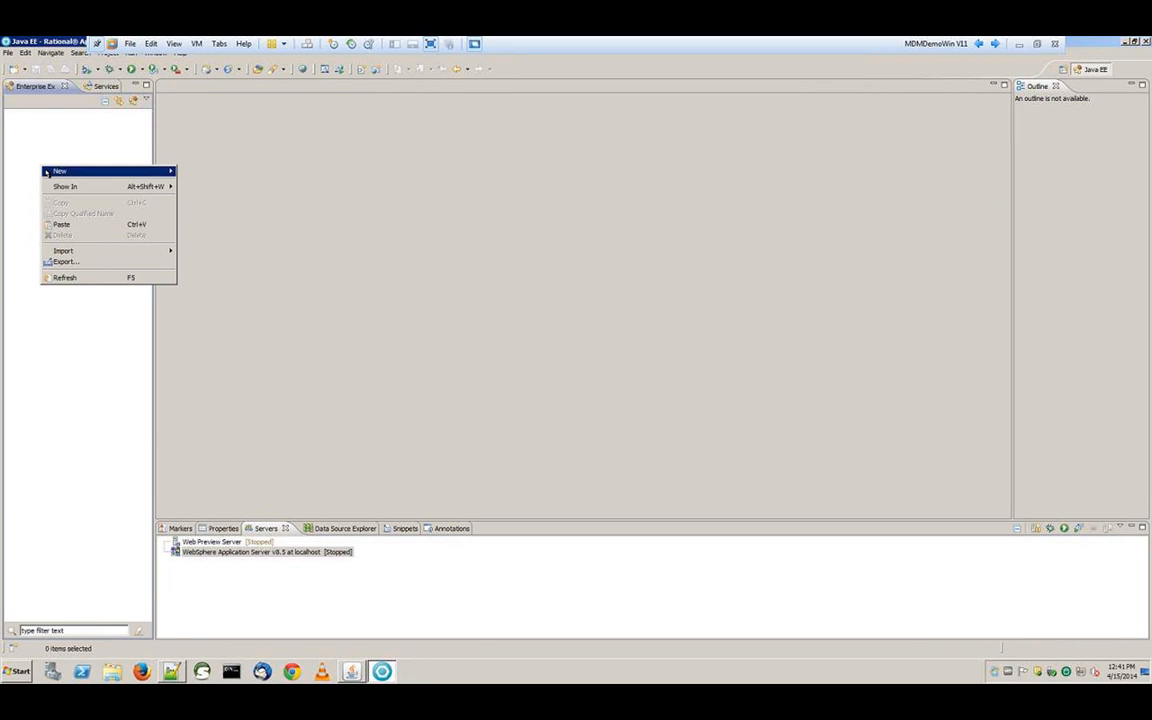
pyautogui.moveTo(60, 180)
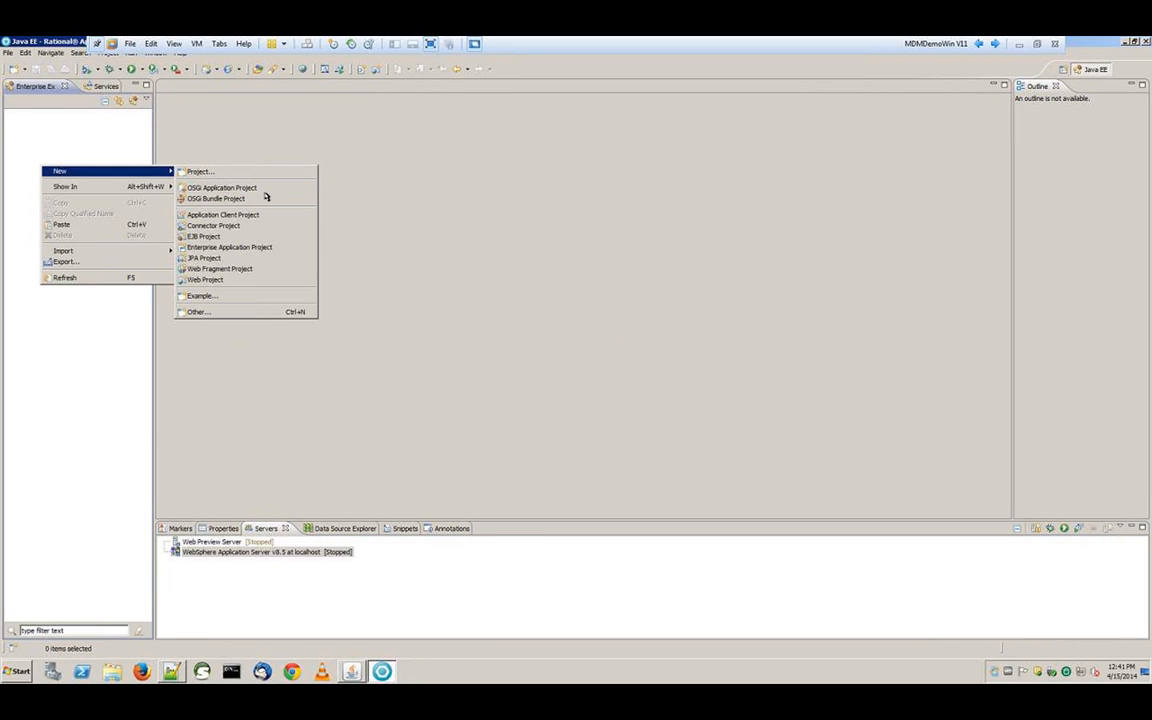
pyautogui.click(228, 312)
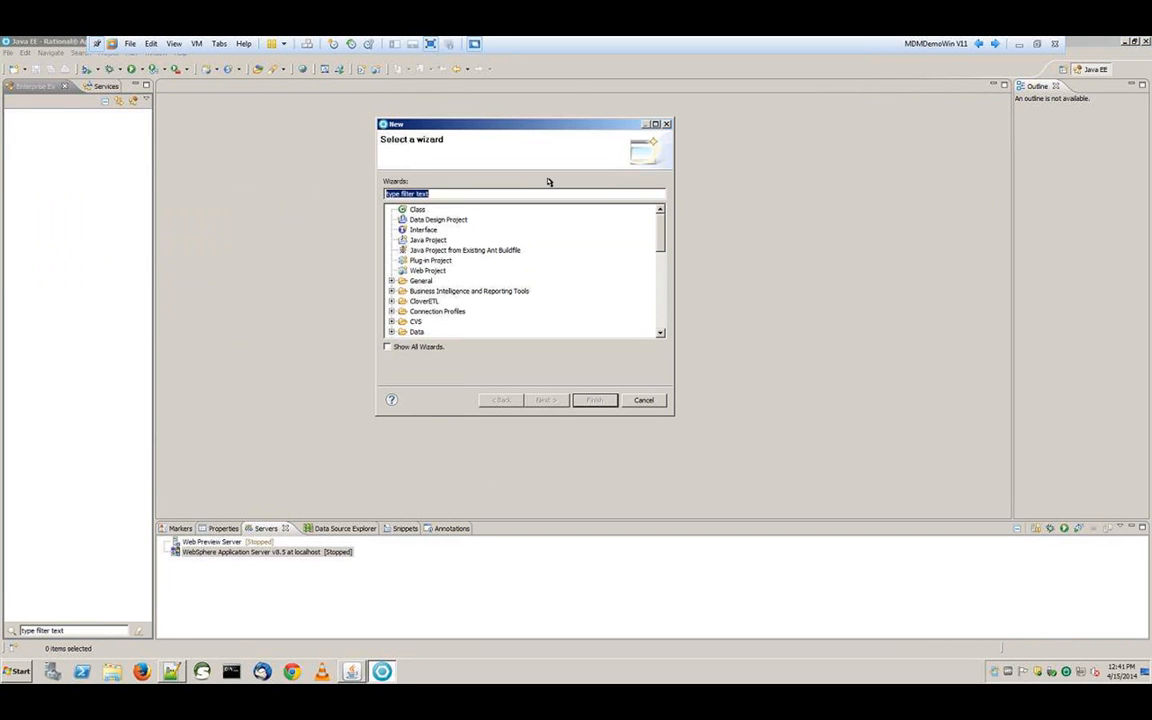
pyautogui.scroll(-4, 669, 242)
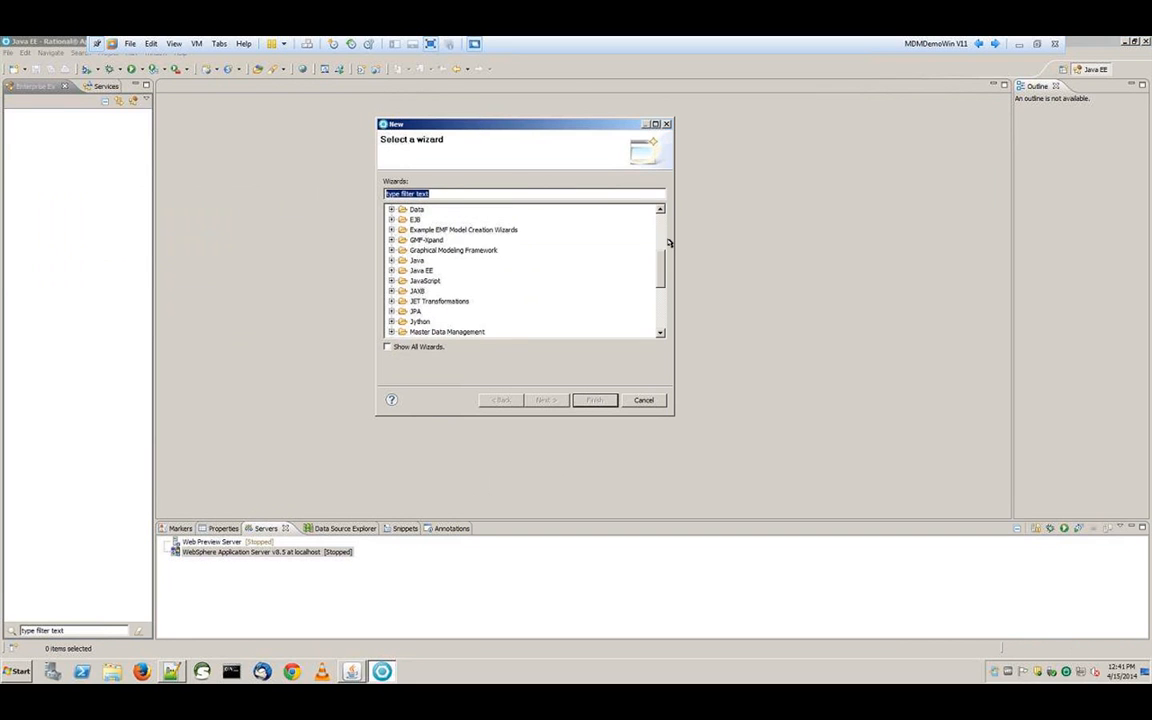
pyautogui.scroll(-1, 669, 242)
pyautogui.scroll(-1, 671, 280)
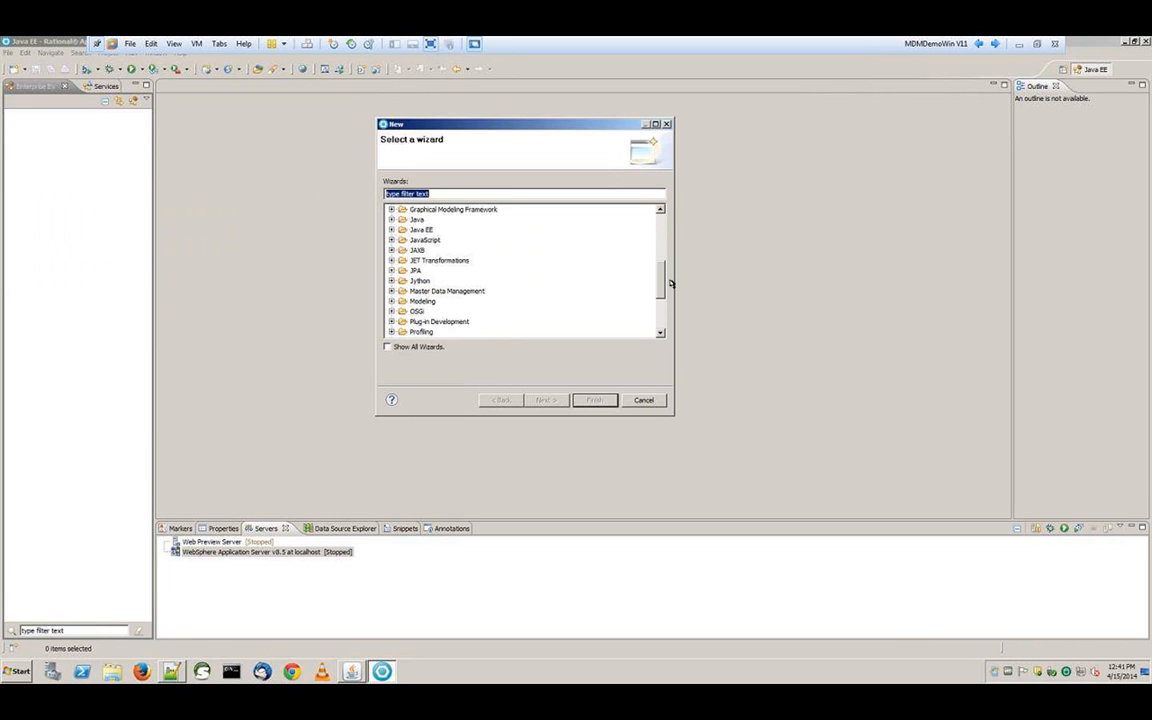
pyautogui.doubleClick(402, 290)
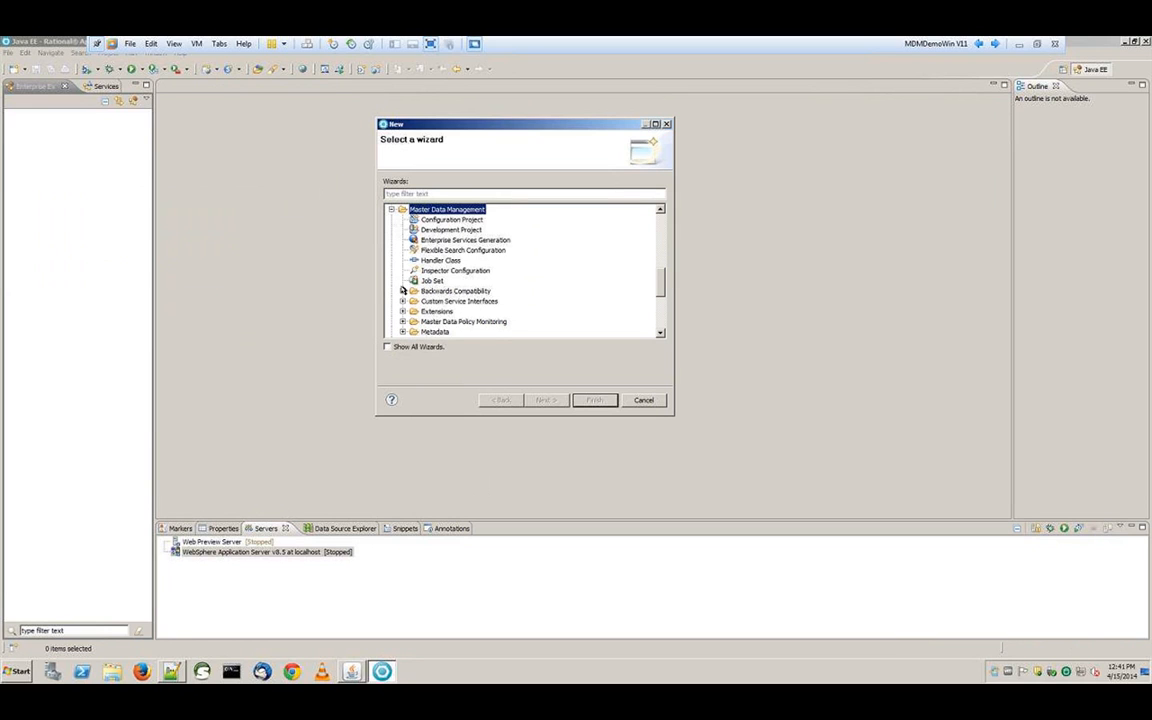
pyautogui.click(451, 230)
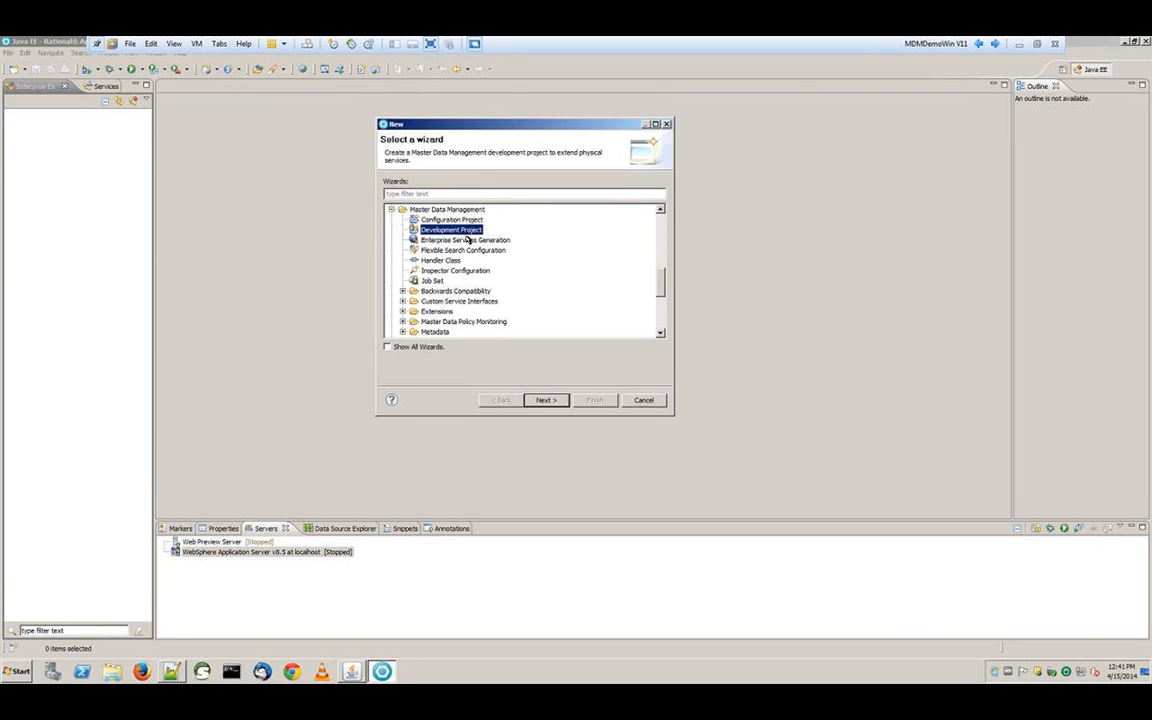
pyautogui.click(539, 405)
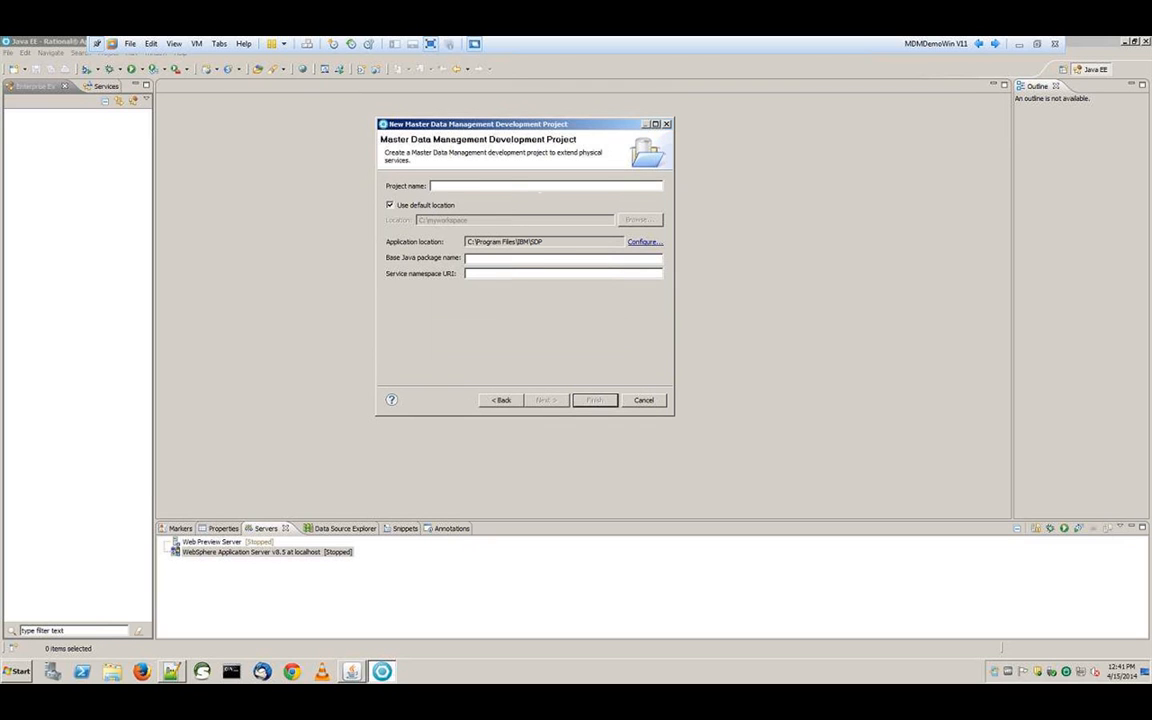
# Create project DemoModule with package com.demo.module, identifier DemoModule and schema db2admin
pyautogui.write('DemoMOdule')
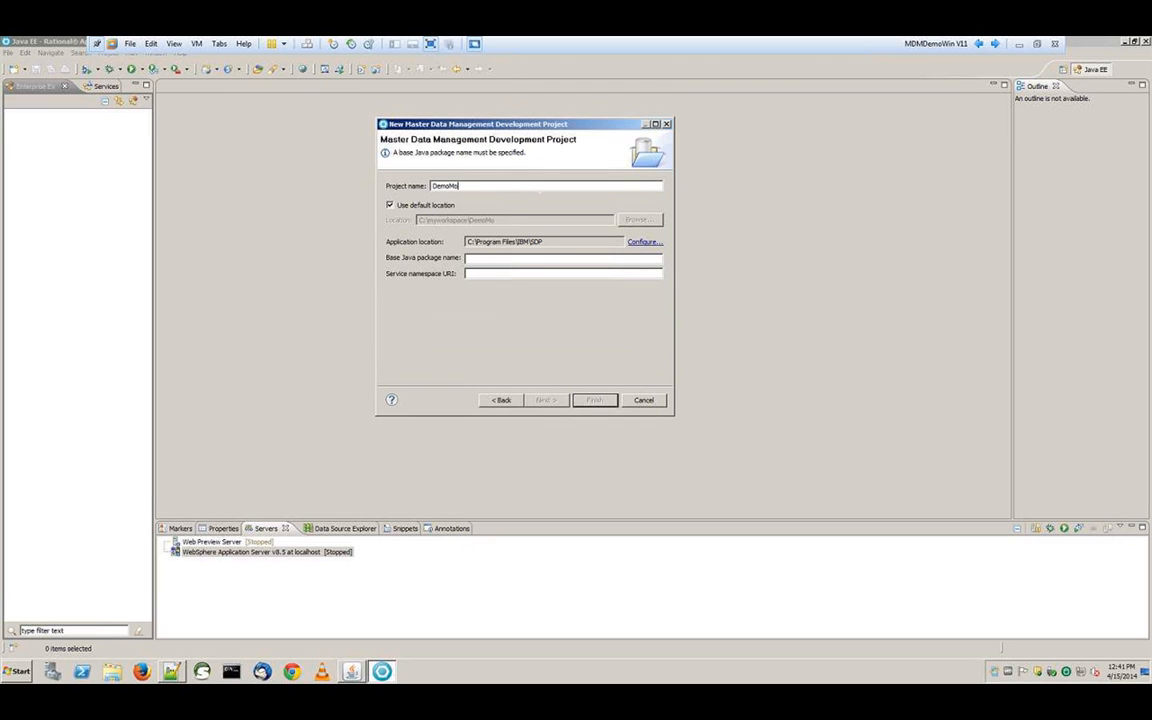
pyautogui.hotkey('ctrl', 'a')
pyautogui.click(529, 260)
pyautogui.write('com.demo.mo')
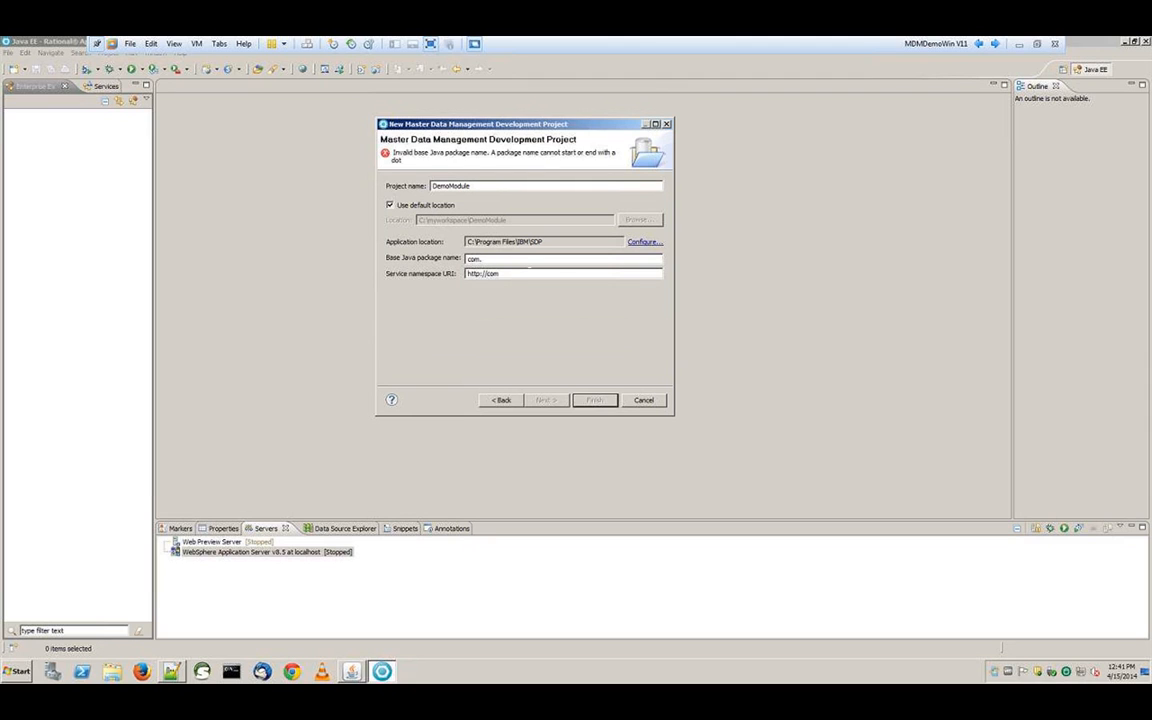
pyautogui.write('dule')
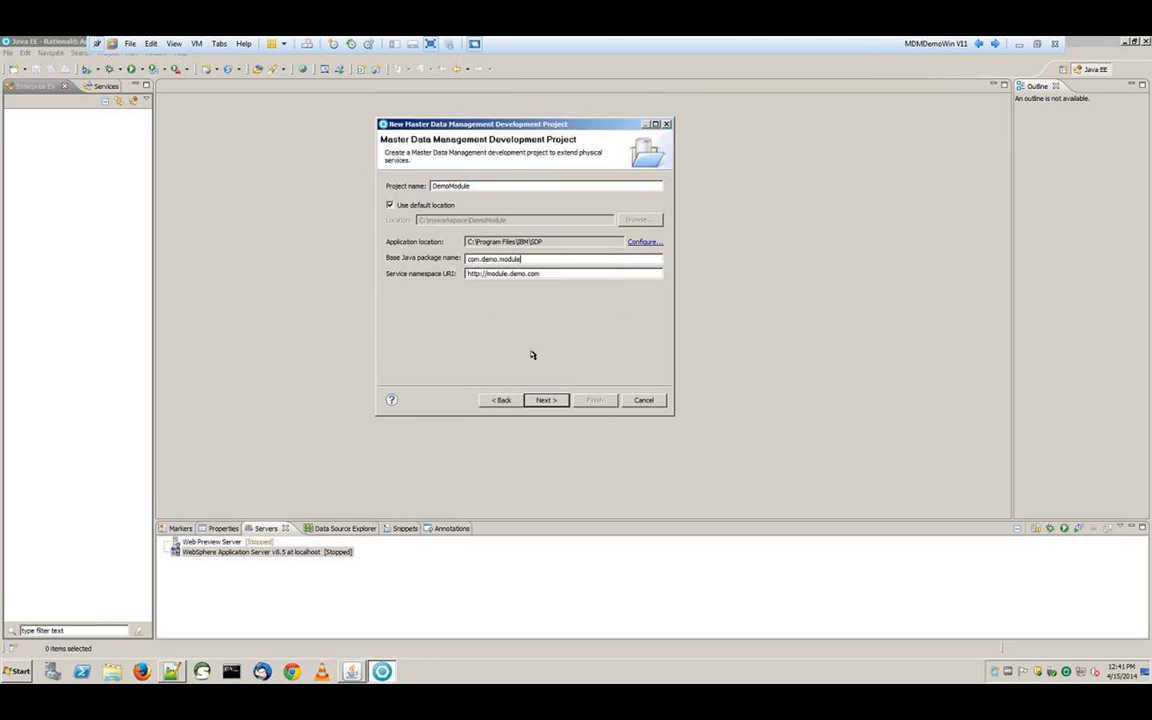
pyautogui.click(545, 400)
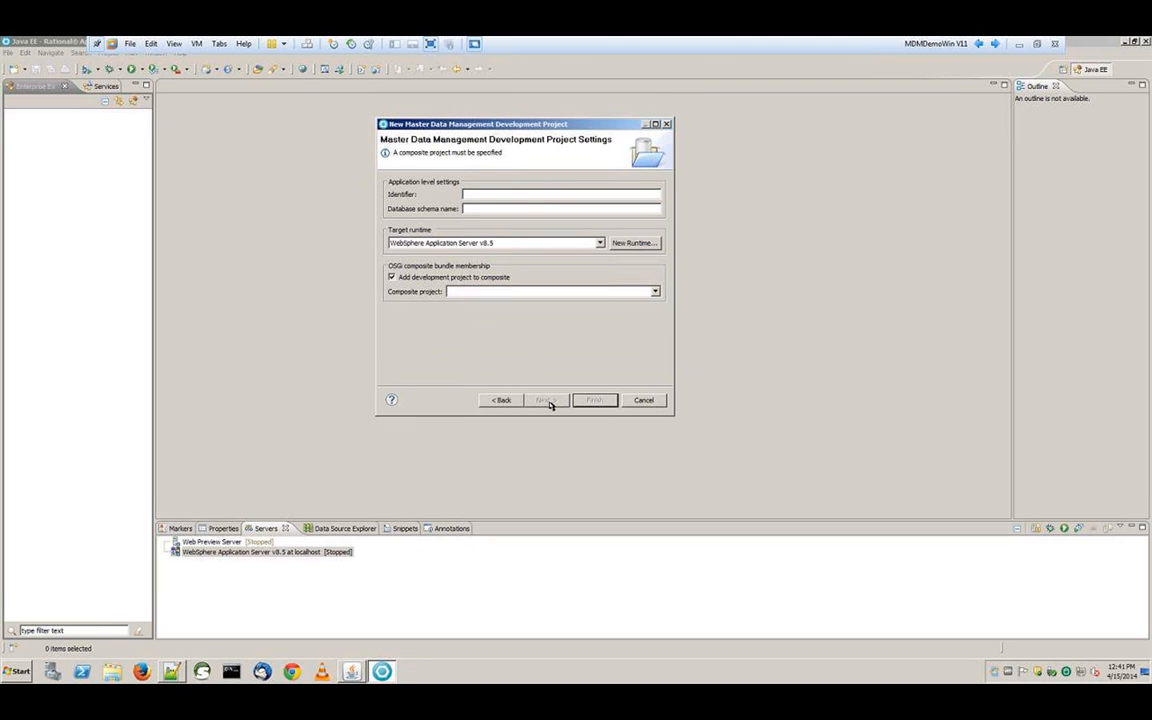
pyautogui.write('DemoModule')
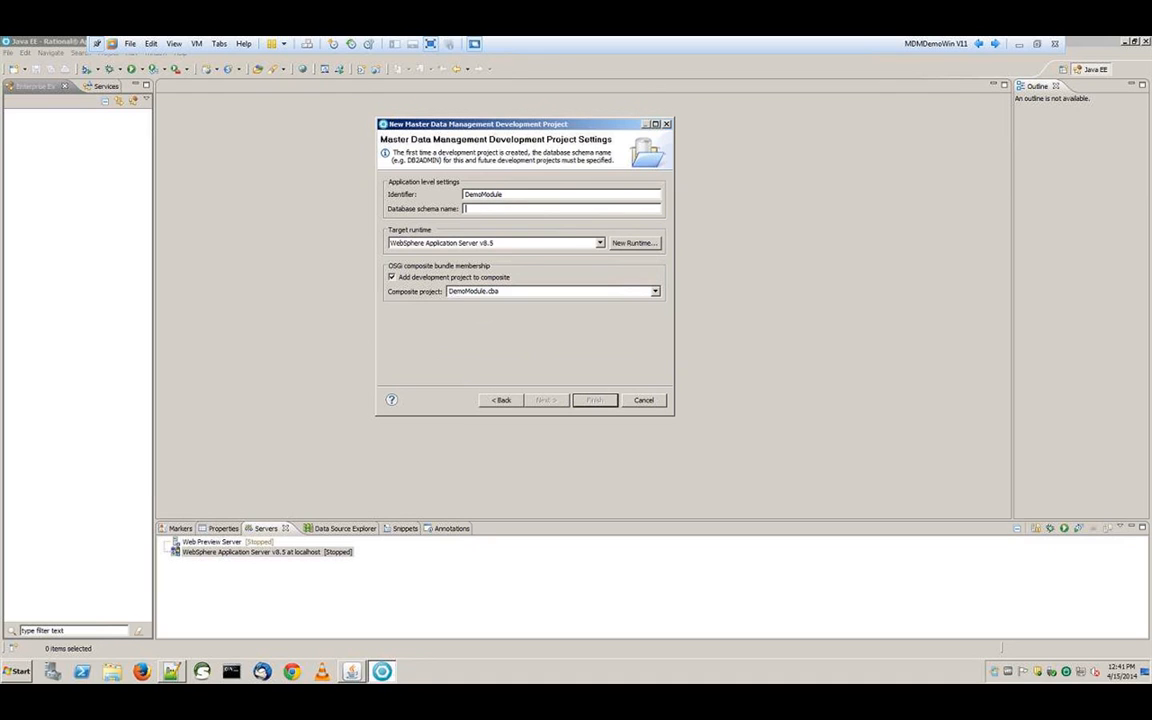
pyautogui.write('db2admin')
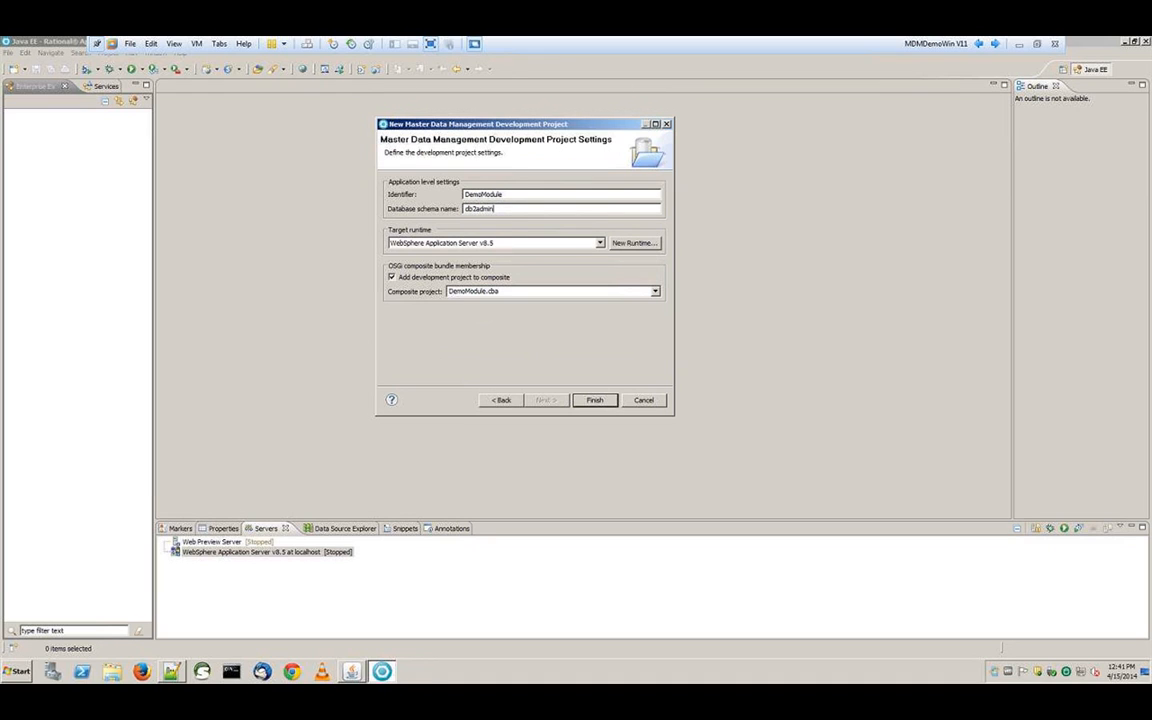
pyautogui.click(598, 400)
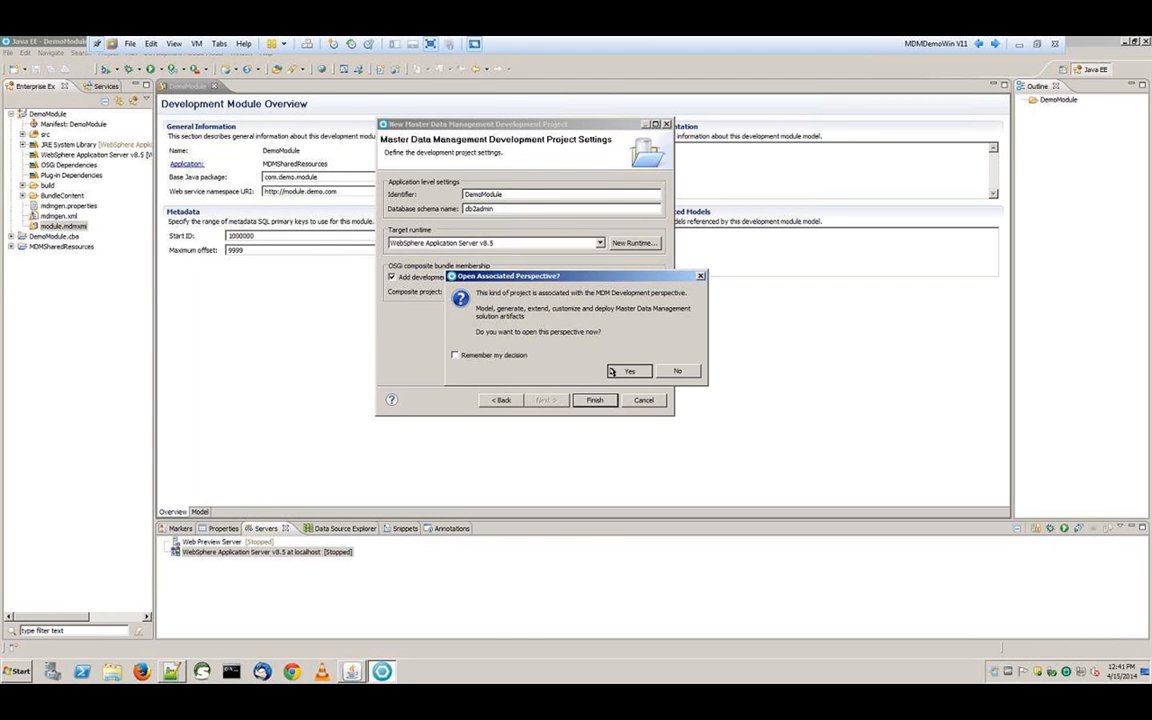
# Switch to the MDM Development perspective and add an Entity Type Extension to the DemoModule model folder
pyautogui.click(614, 372)
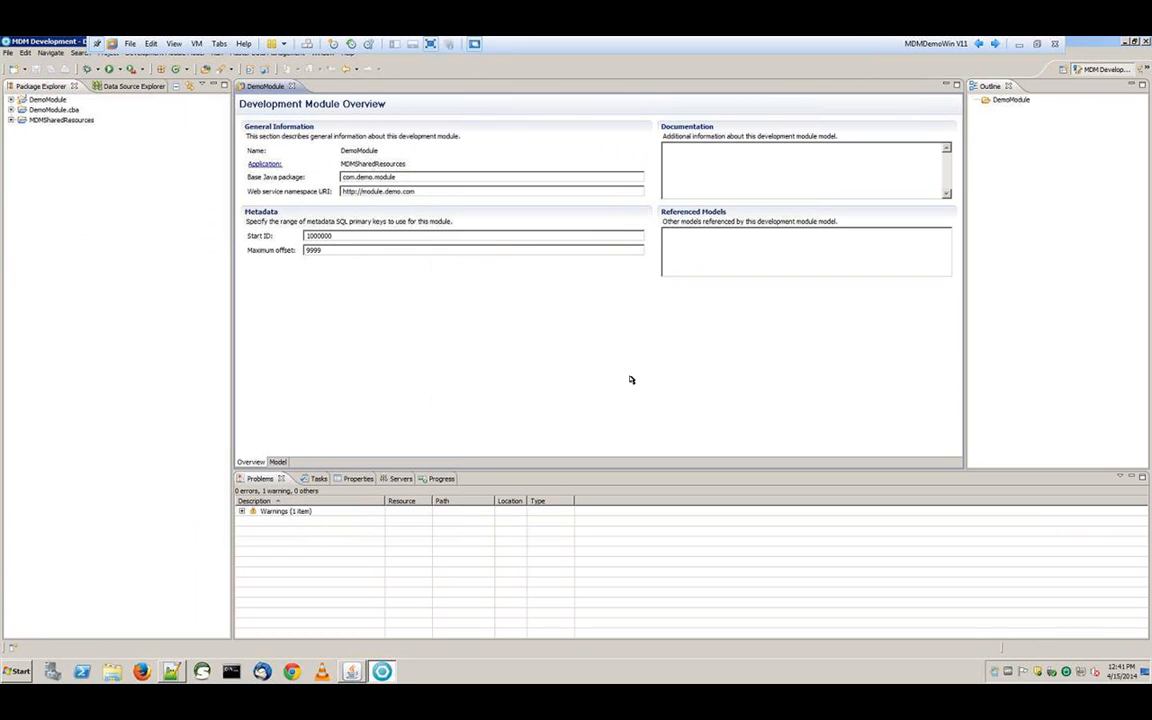
pyautogui.click(284, 463)
pyautogui.click(300, 171)
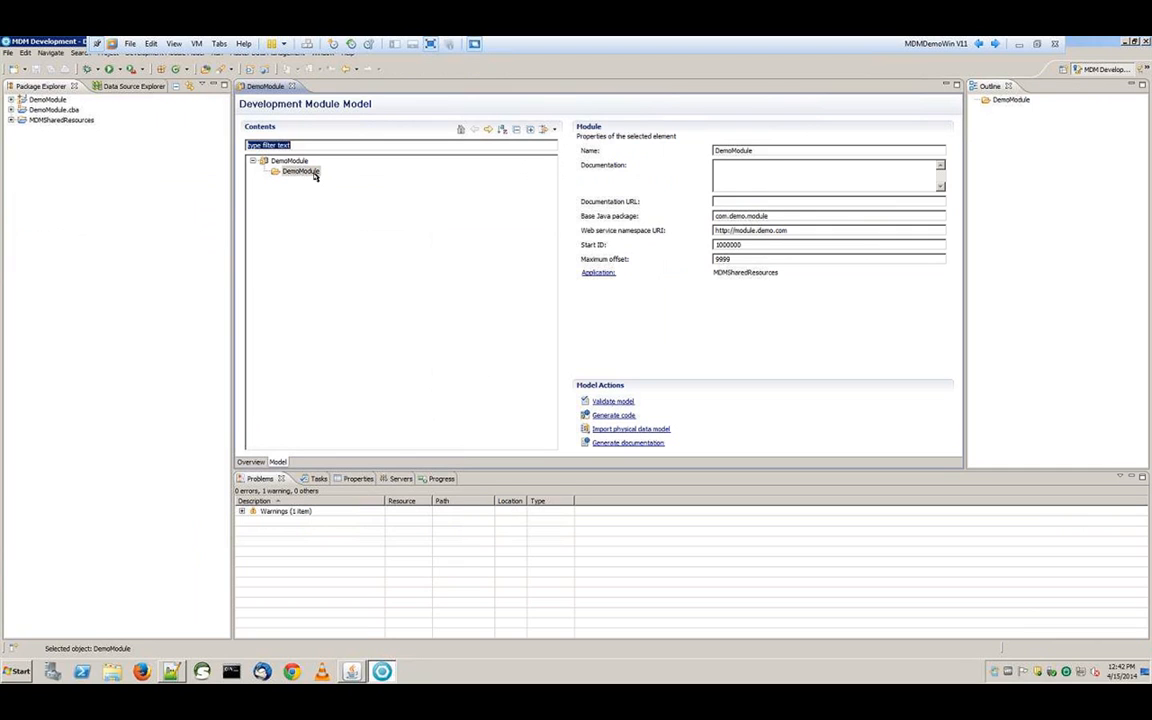
pyautogui.click(300, 171)
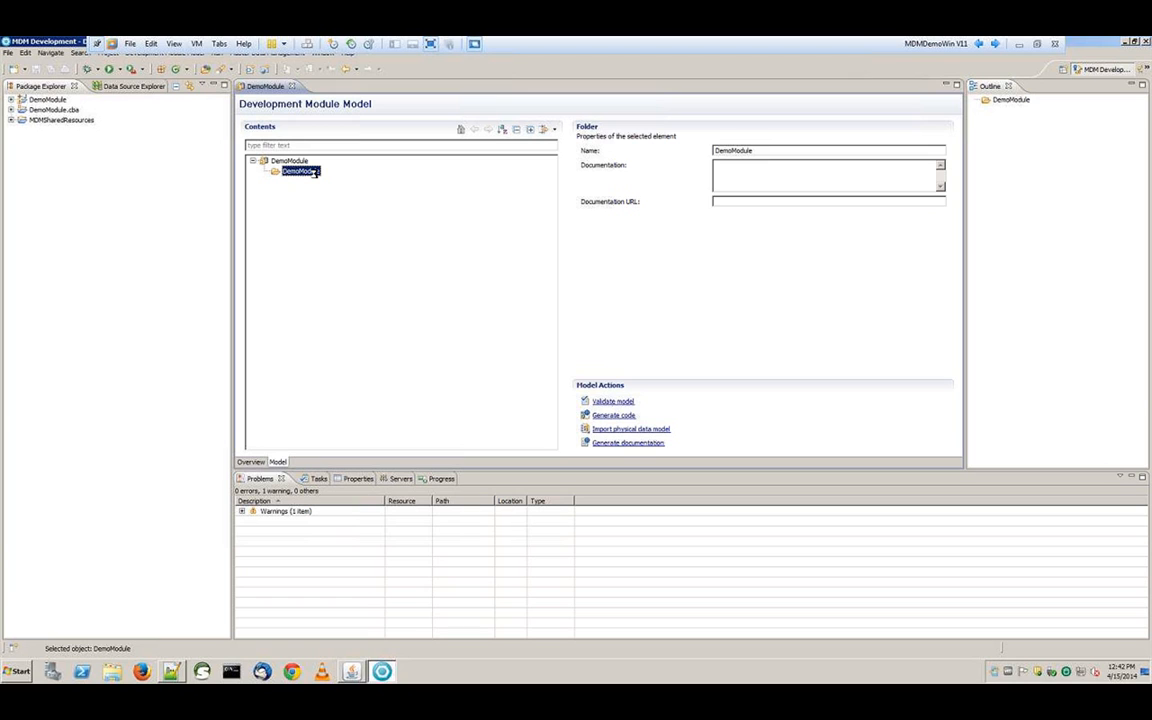
pyautogui.rightClick(314, 173)
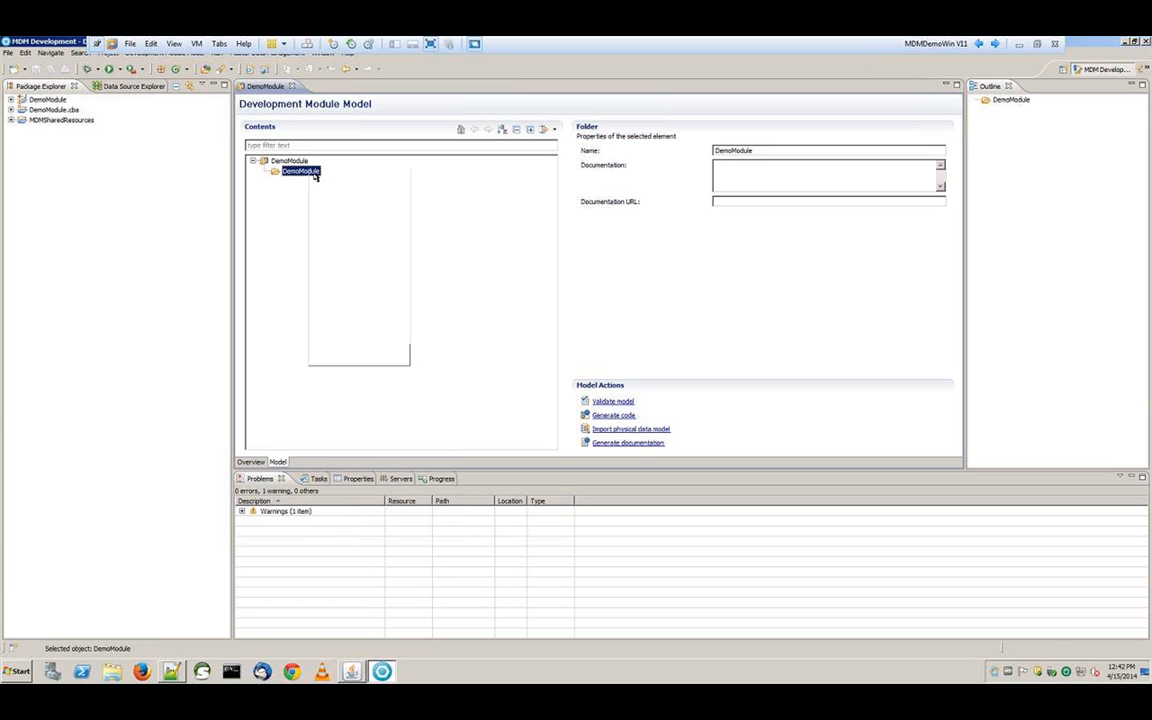
pyautogui.moveTo(321, 179)
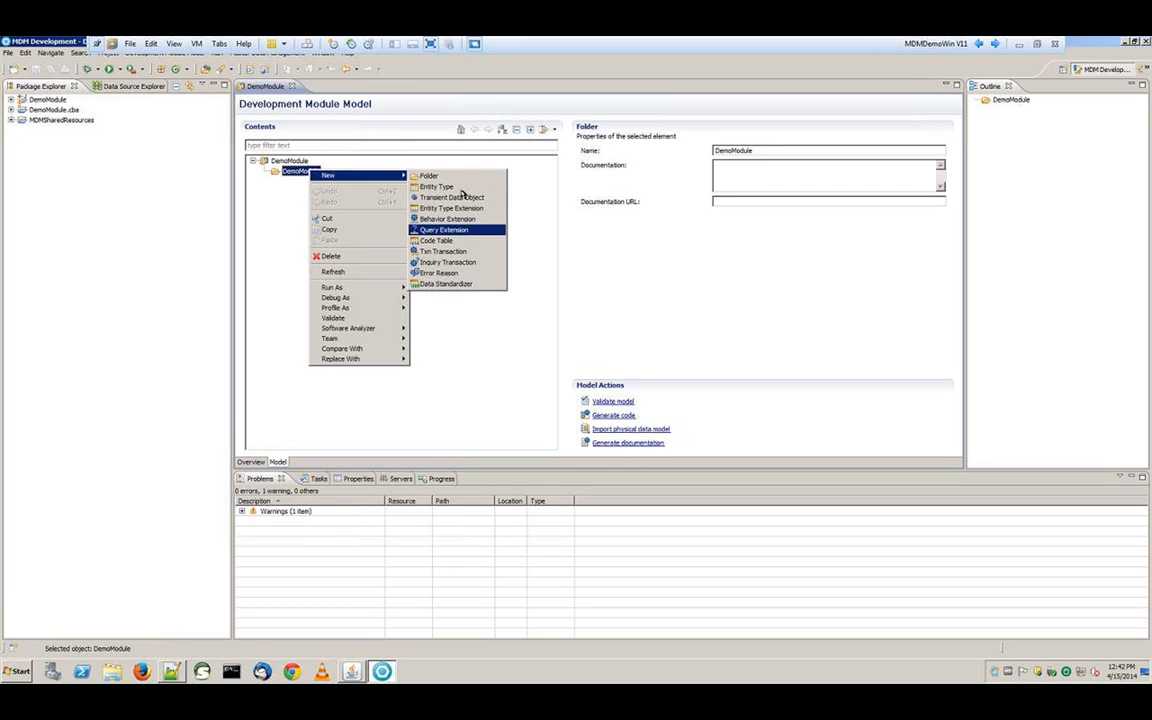
pyautogui.click(469, 213)
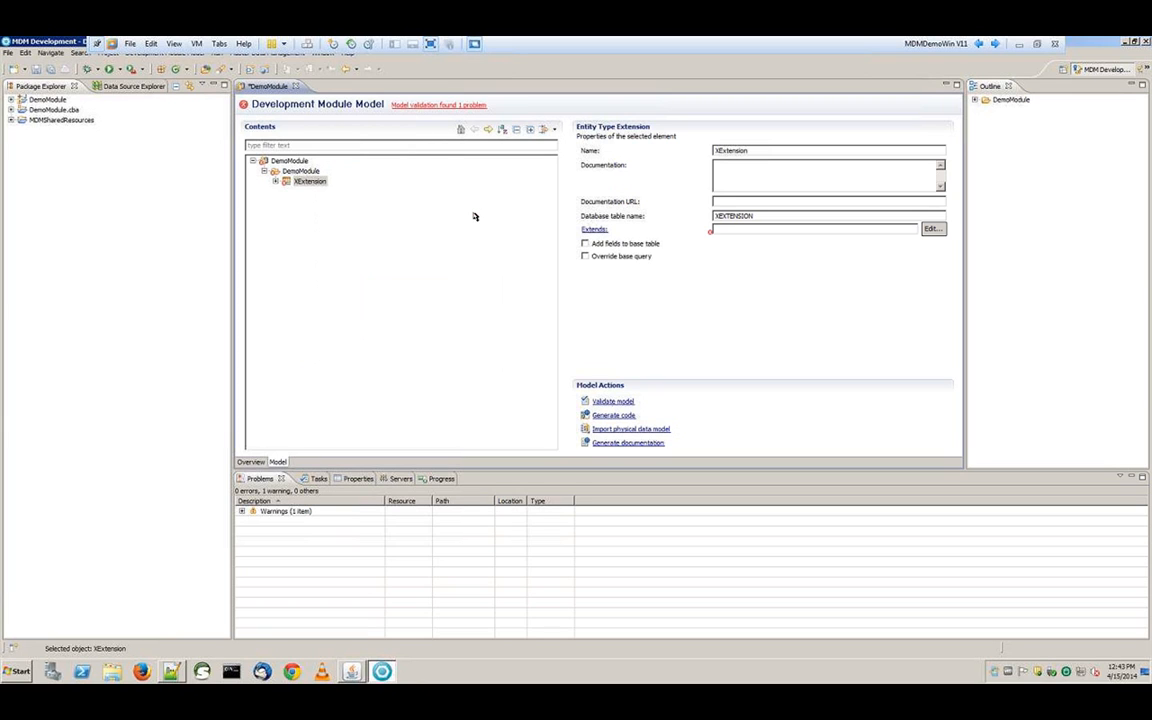
# Rename the new extension to XPerson
pyautogui.moveTo(750, 151); pyautogui.dragTo(686, 157)
pyautogui.write('XPerson')
pyautogui.press('Return')
# Make XPerson extend the Person entity type
pyautogui.click(934, 231)
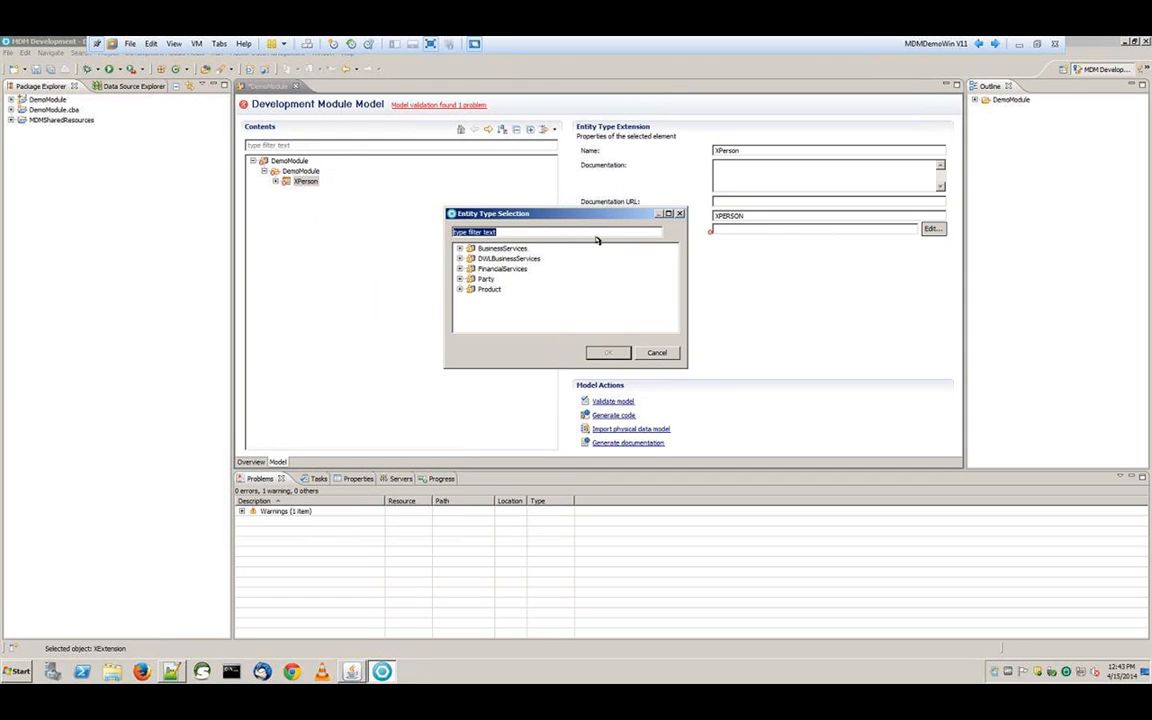
pyautogui.click(460, 279)
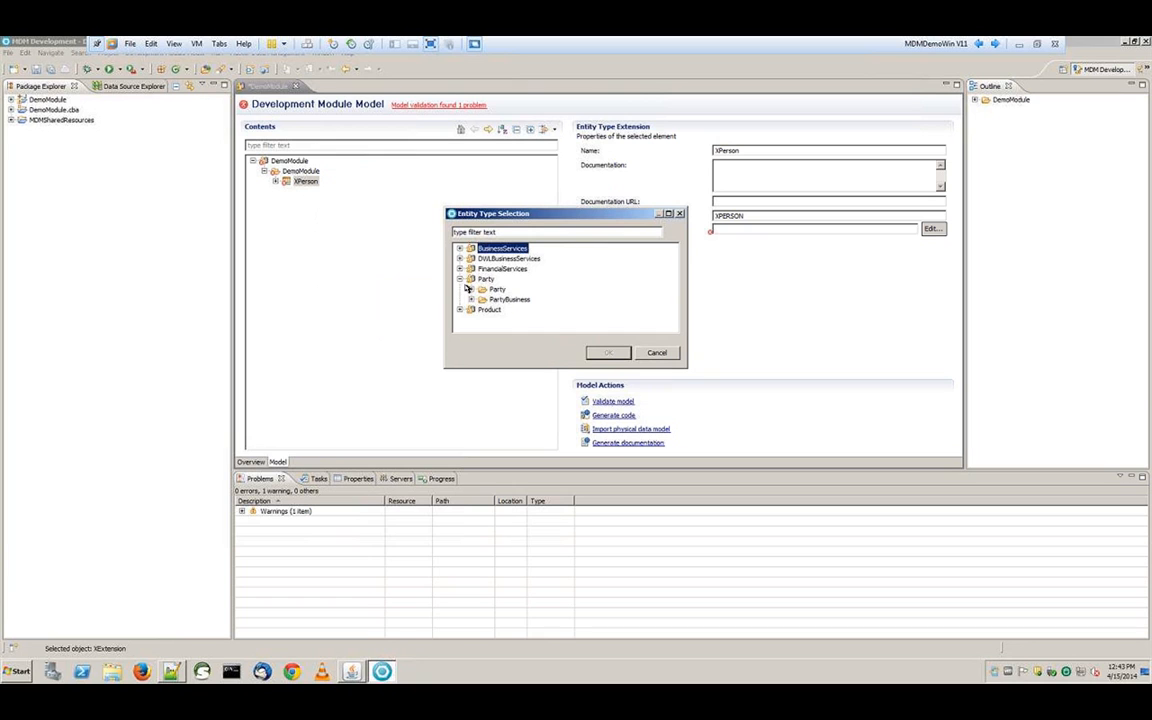
pyautogui.click(470, 289)
pyautogui.click(502, 232)
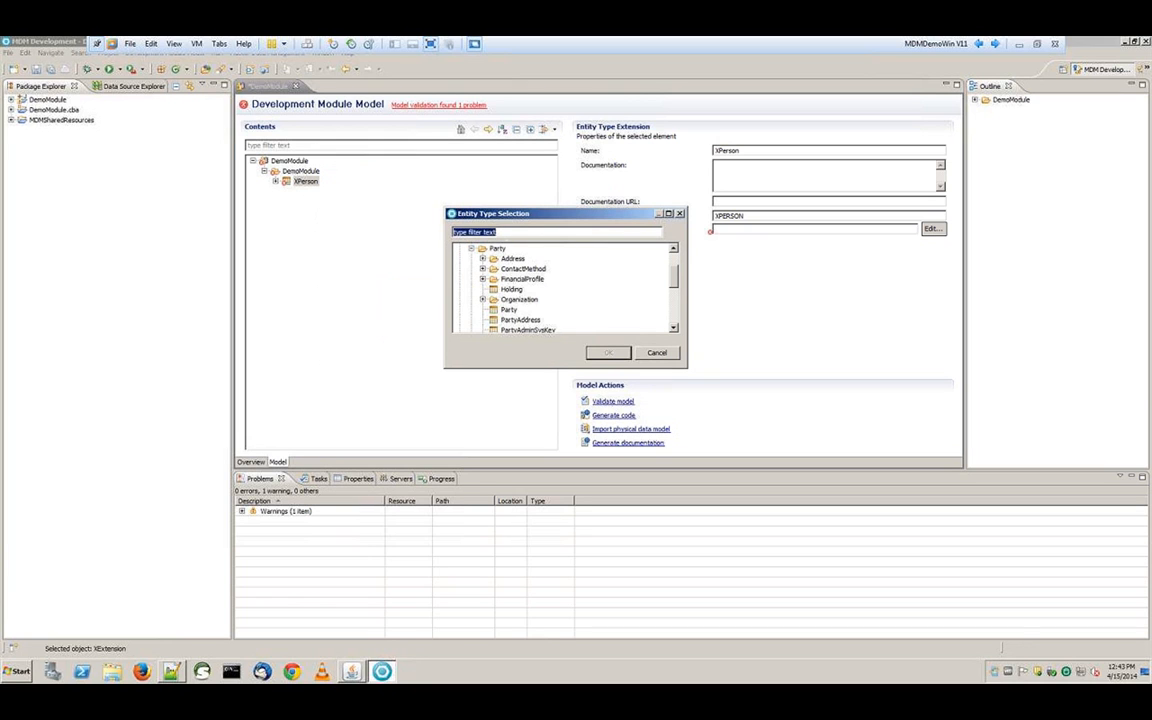
pyautogui.write('Person')
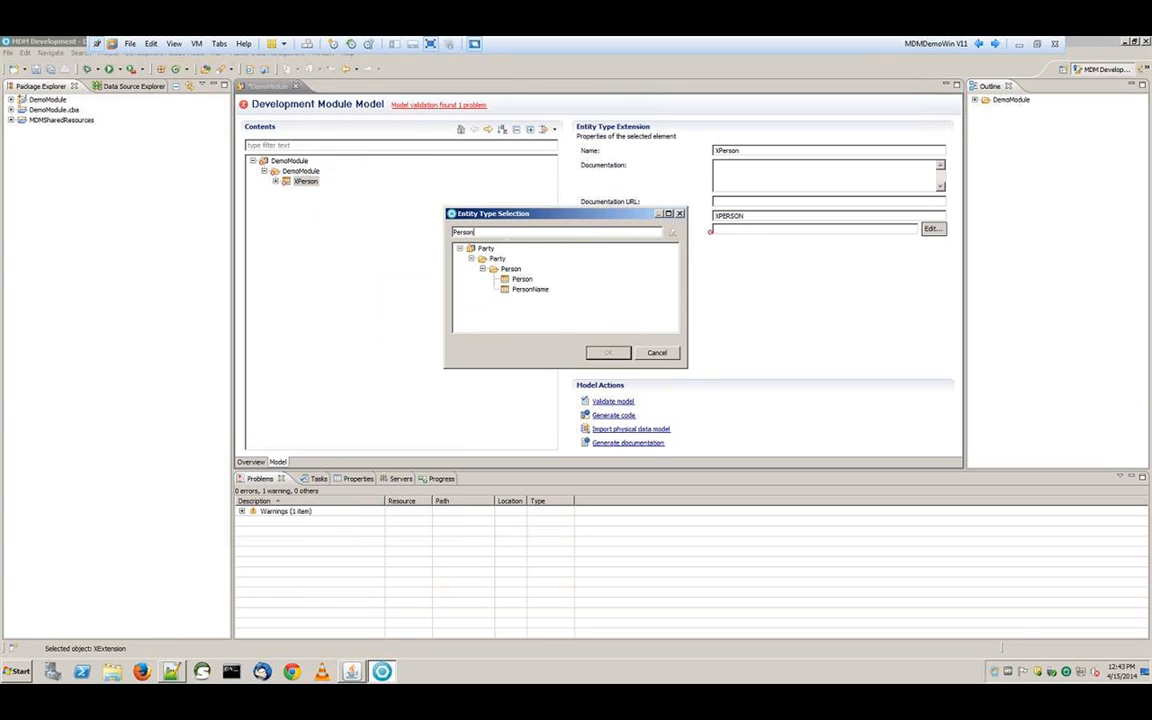
pyautogui.click(522, 279)
pyautogui.click(600, 353)
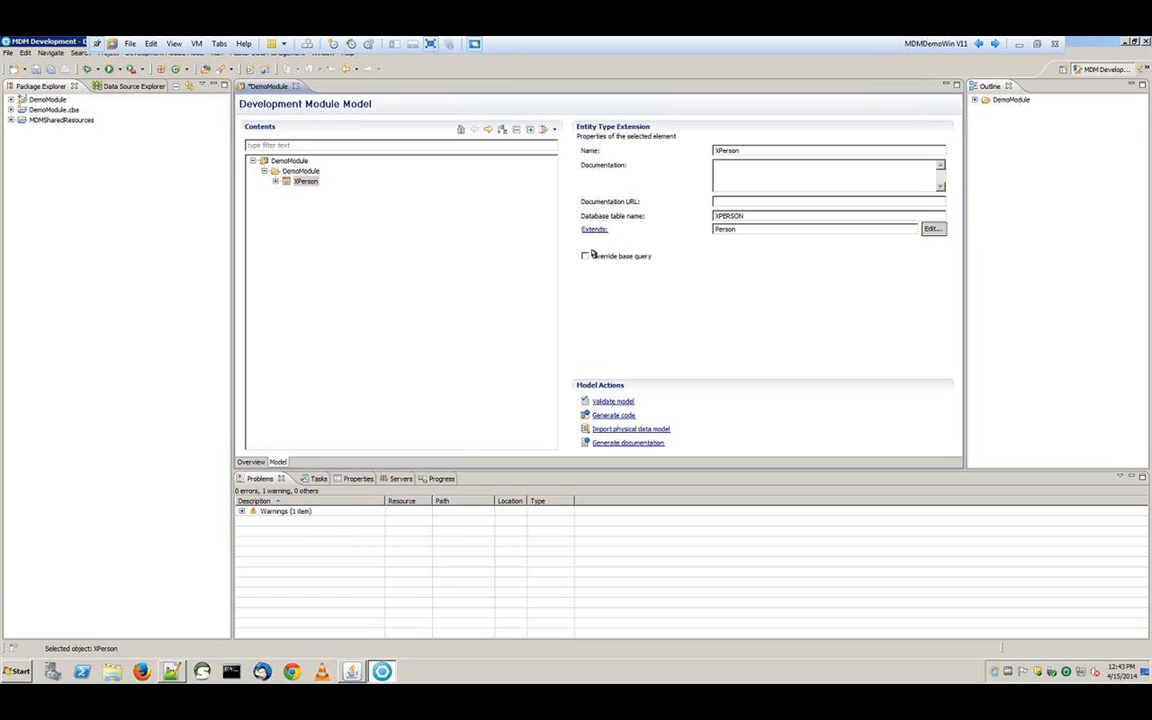
# Add a nullable attribute XPreferredCustIndicator with string length 1 to XPerson
pyautogui.rightClick(312, 182)
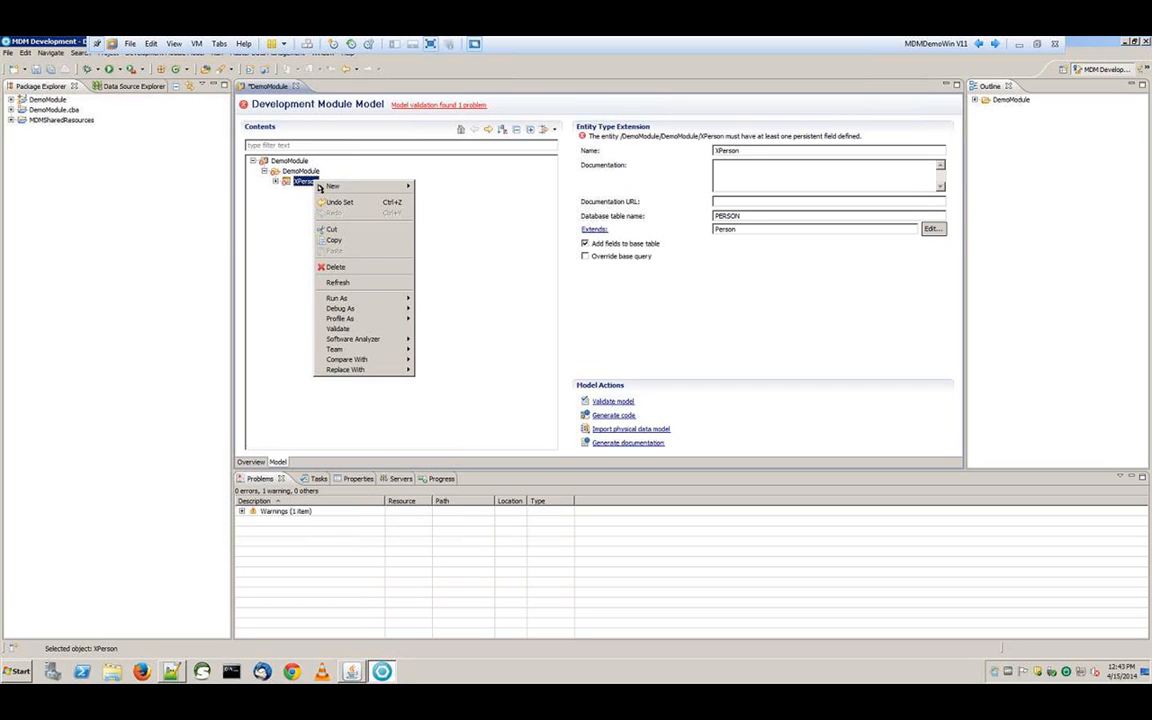
pyautogui.moveTo(324, 189)
pyautogui.click(436, 187)
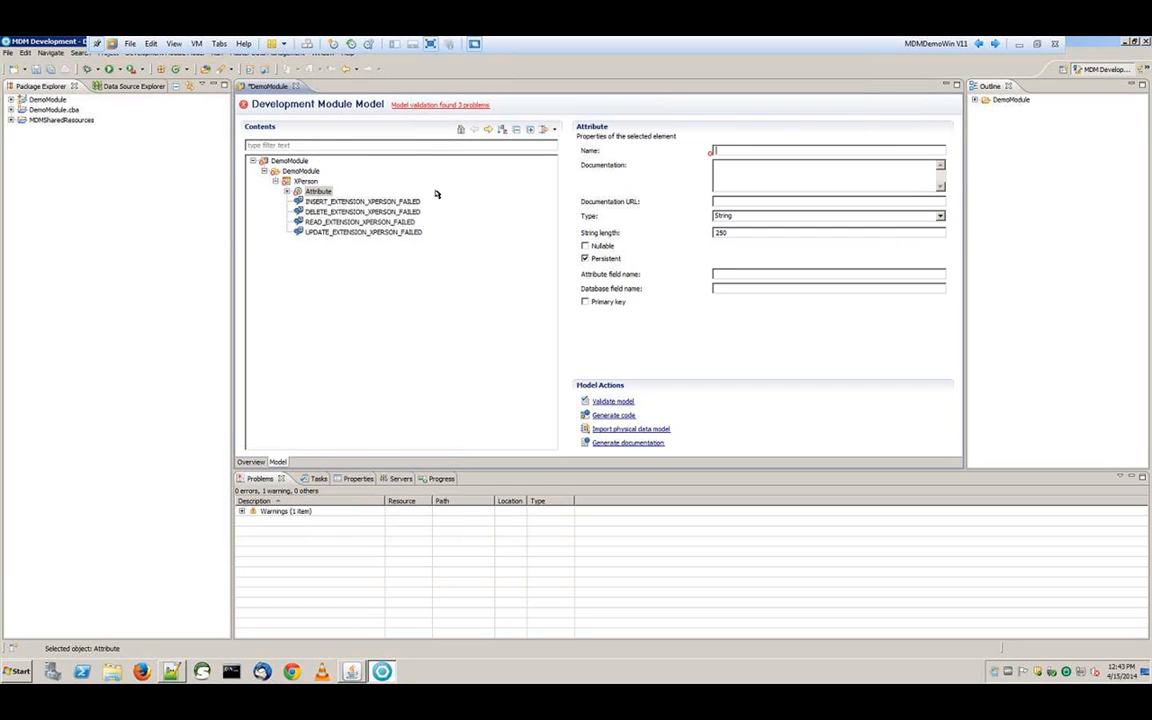
pyautogui.write('XPreferredCustIndicator')
pyautogui.doubleClick(721, 233)
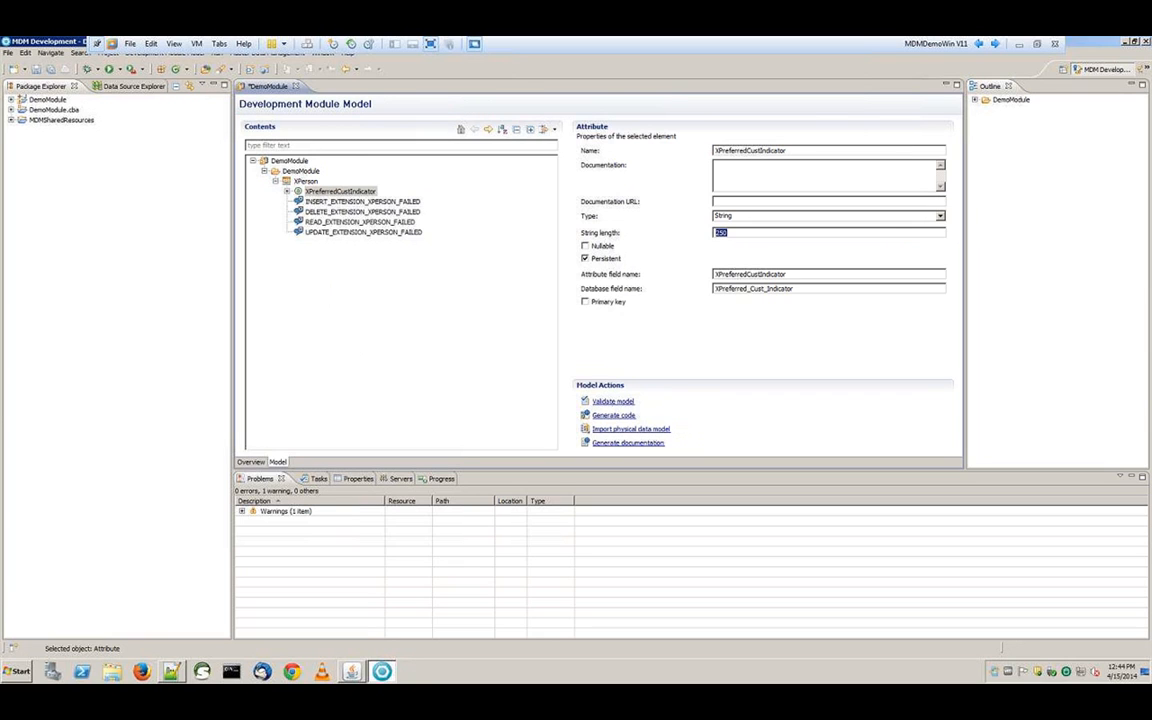
pyautogui.write('1')
pyautogui.click(594, 247)
# Add a nullable, time-zone-sensitive TimeStamp attribute XCustomerSinceDate to XPerson
pyautogui.click(305, 181)
pyautogui.rightClick(307, 184)
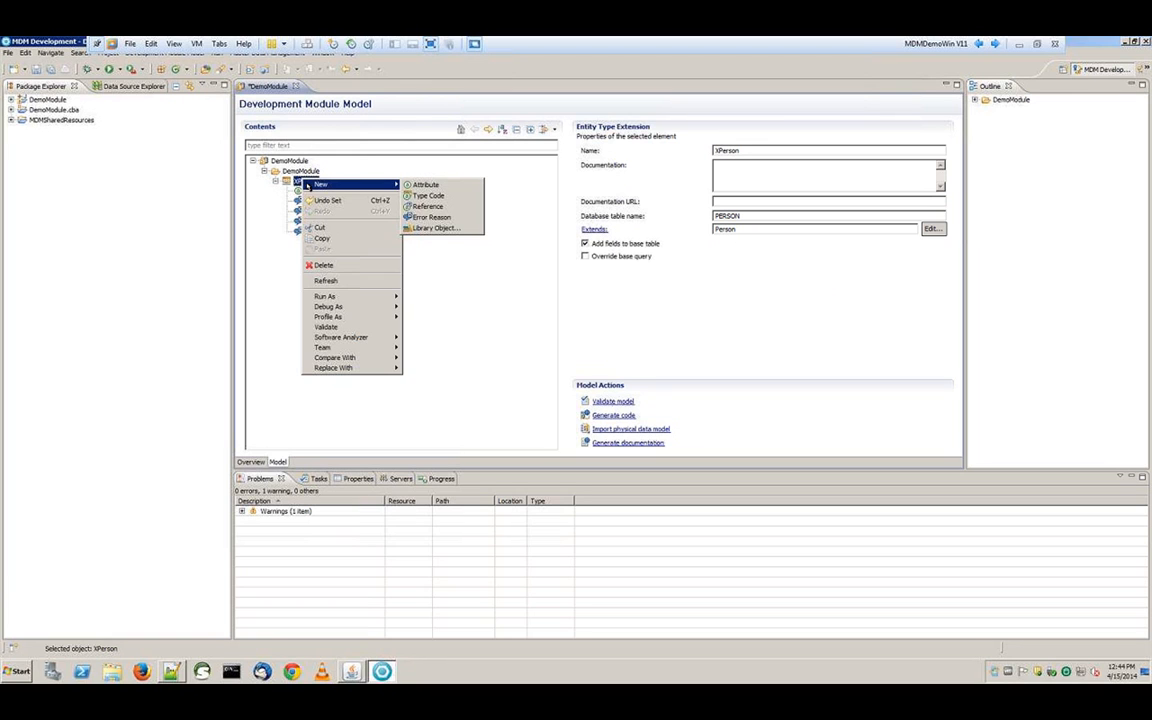
pyautogui.click(425, 185)
pyautogui.write('XCustomerSinceDate')
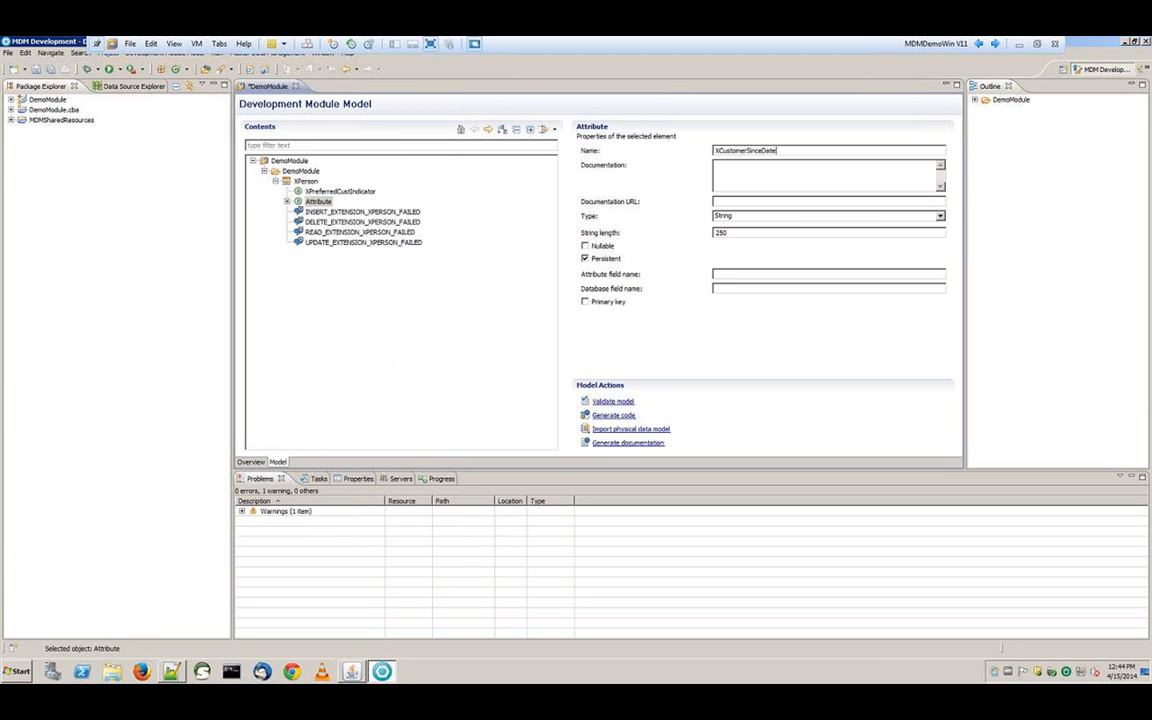
pyautogui.click(940, 216)
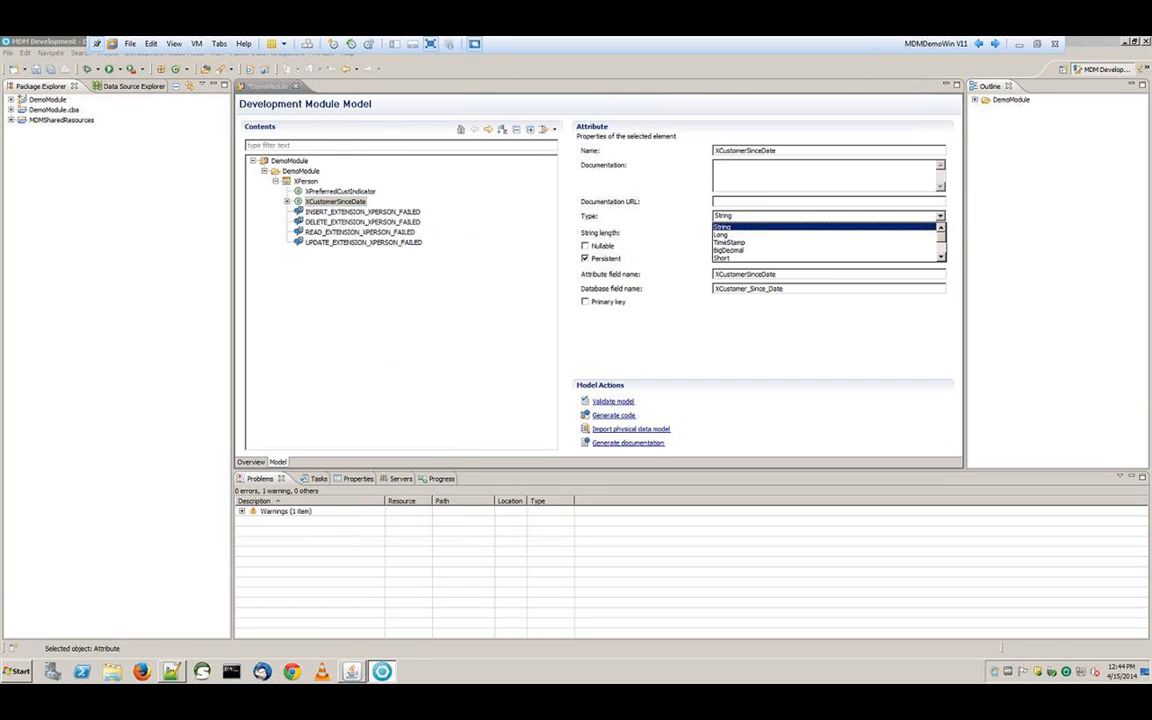
pyautogui.click(739, 242)
pyautogui.click(588, 232)
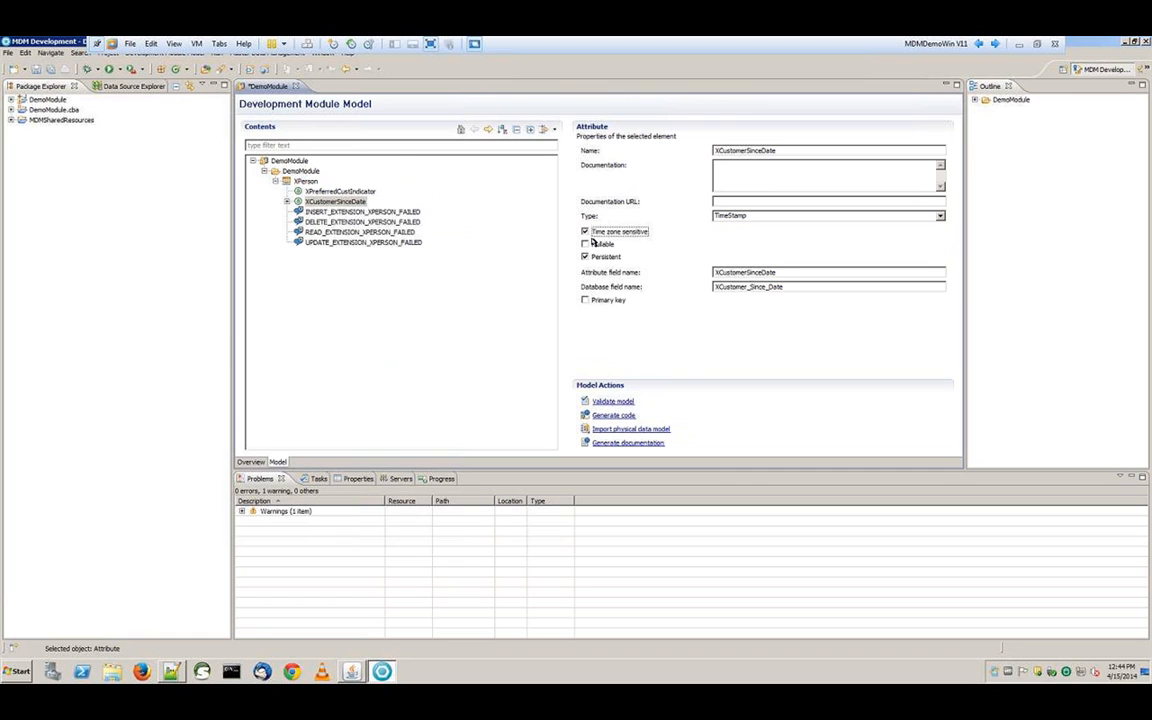
pyautogui.click(592, 244)
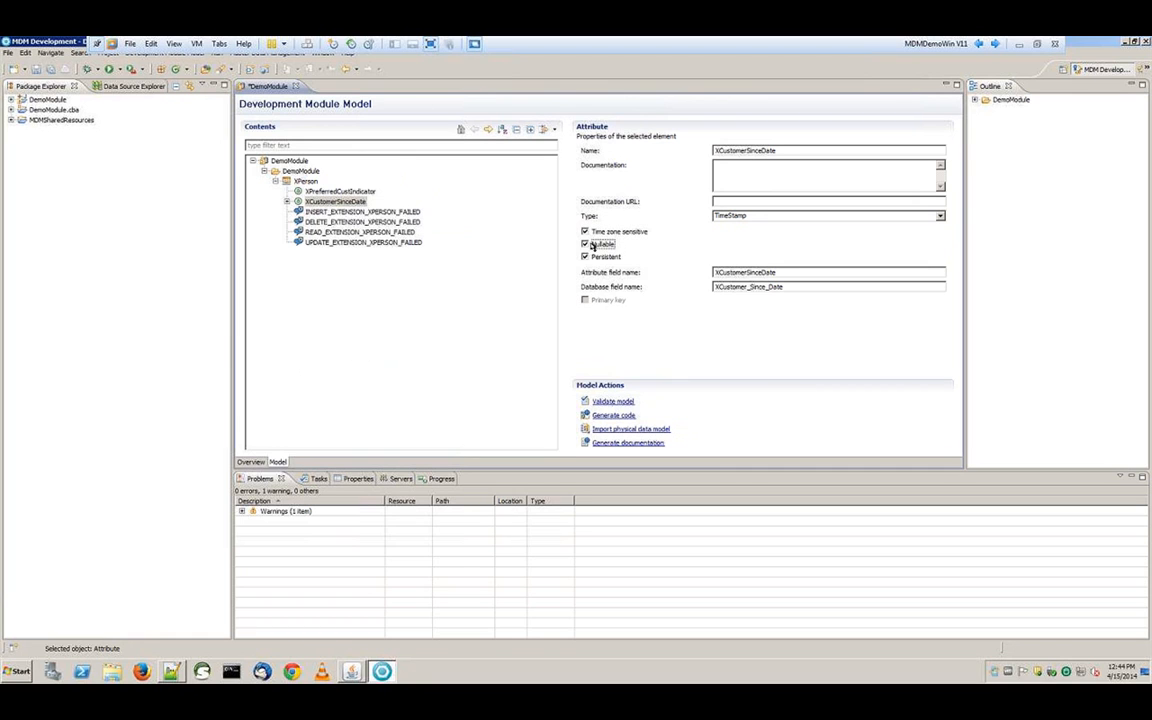
pyautogui.rightClick(311, 182)
# Add a type code field named XBirthState to XPerson
pyautogui.moveTo(317, 189)
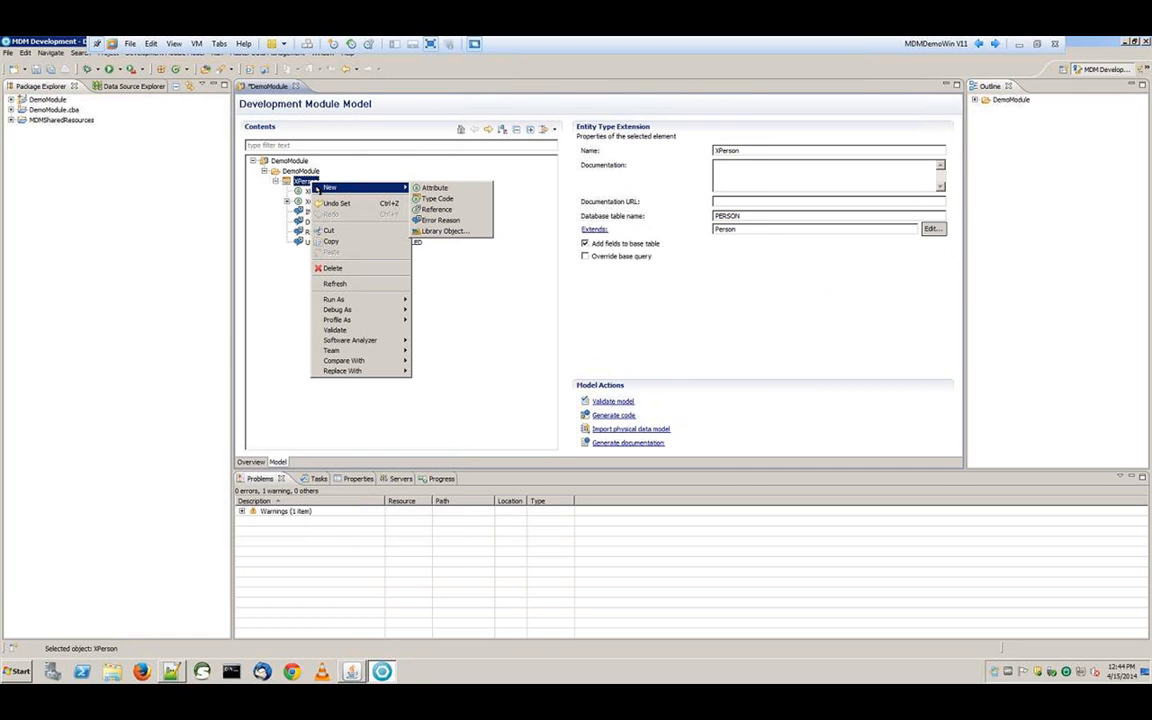
pyautogui.click(437, 198)
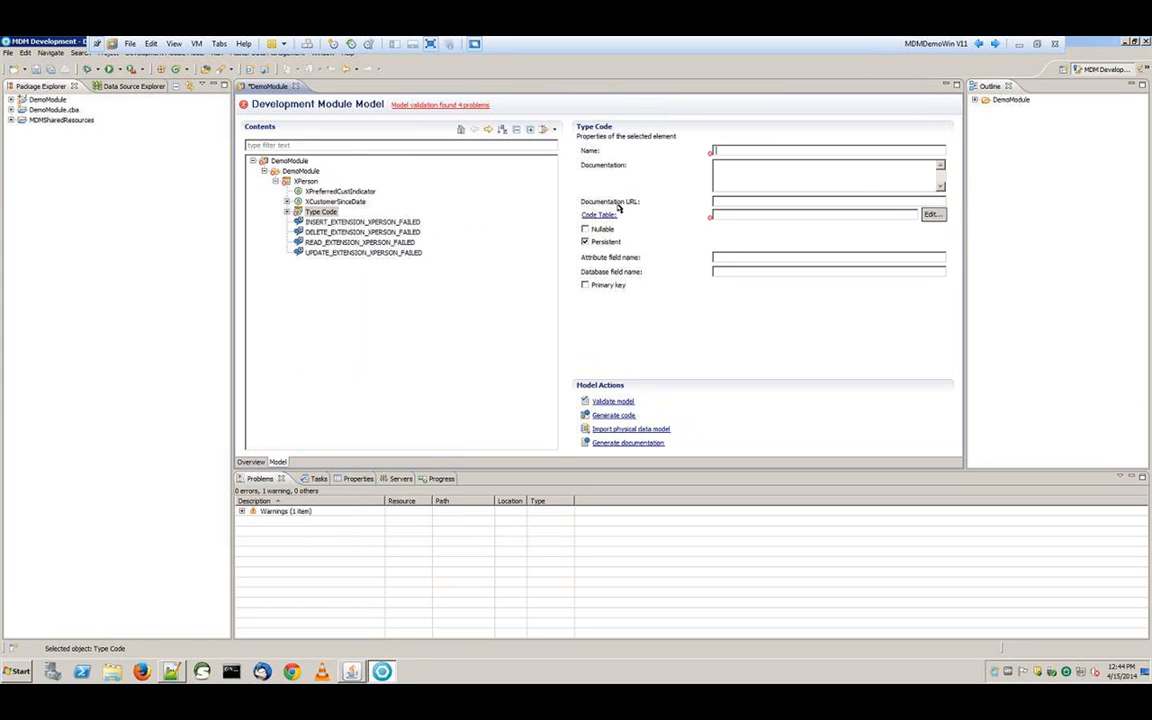
pyautogui.write('XBirt')
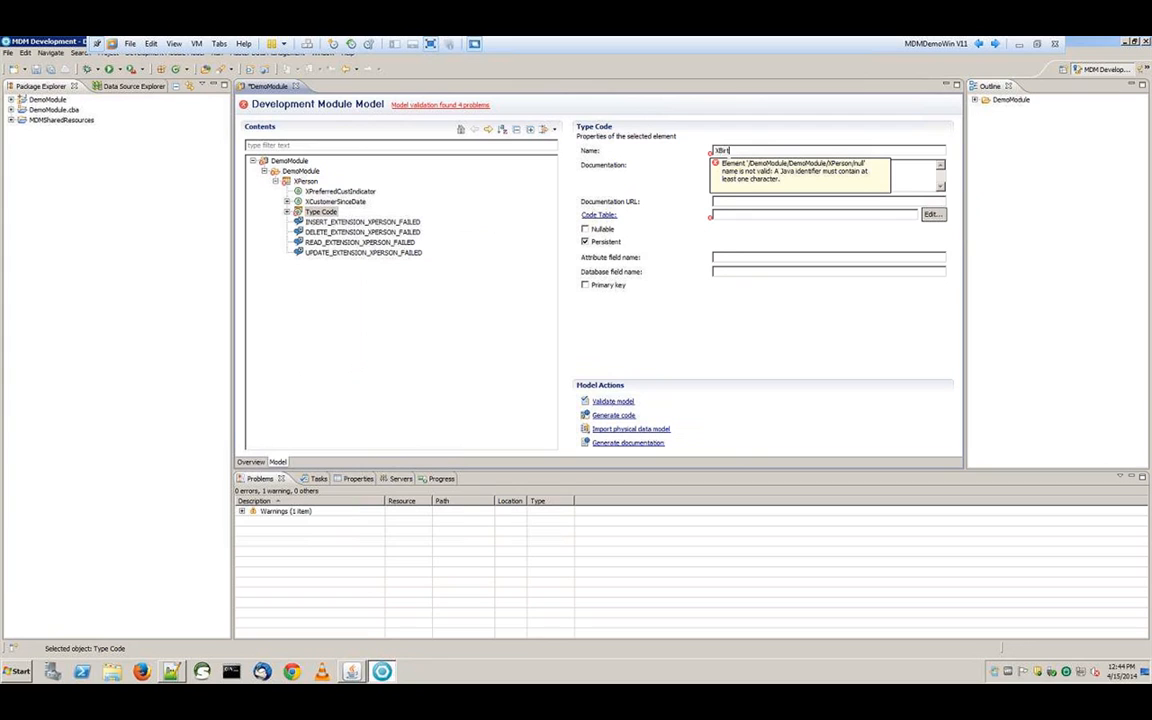
pyautogui.write('hState')
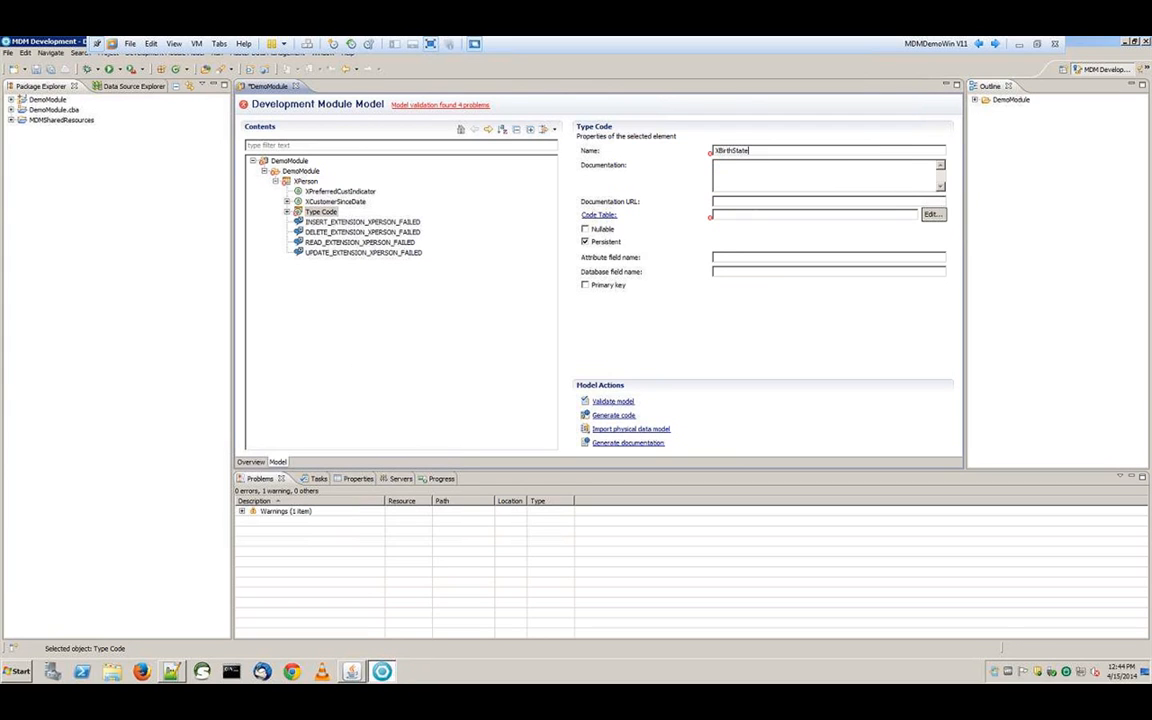
pyautogui.press('Return')
# Link XBirthState to the Party > Address > ProvinceStateType code table and make it nullable
pyautogui.click(936, 215)
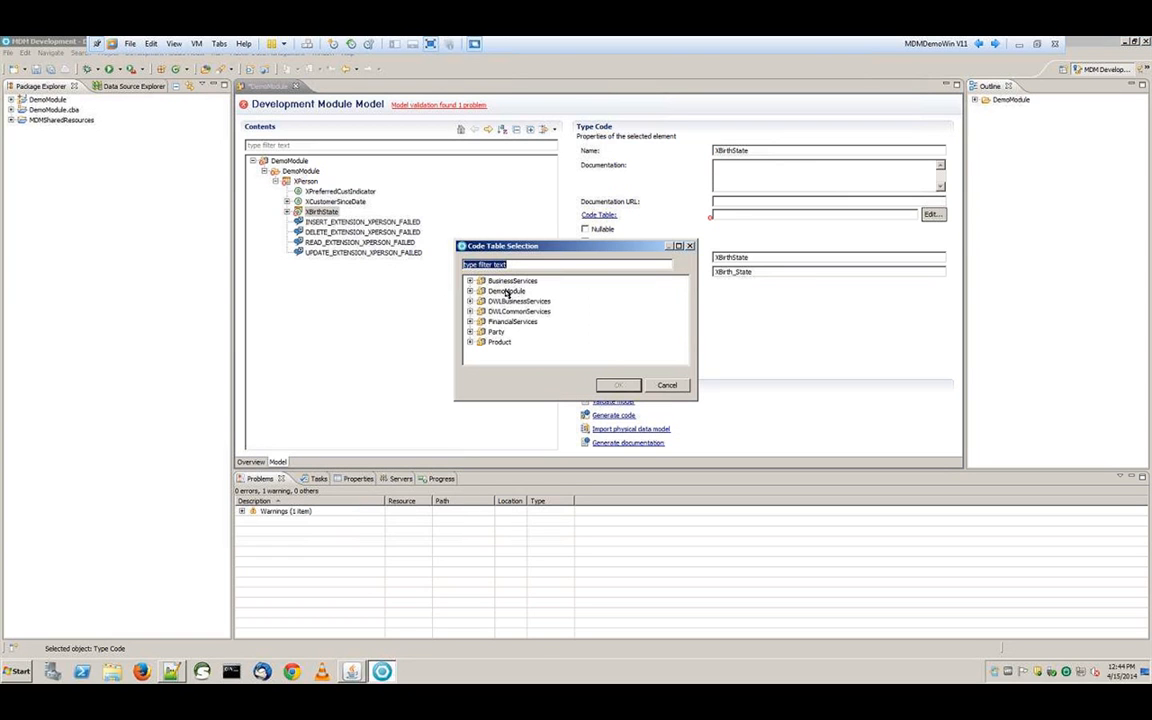
pyautogui.doubleClick(495, 331)
pyautogui.click(520, 265)
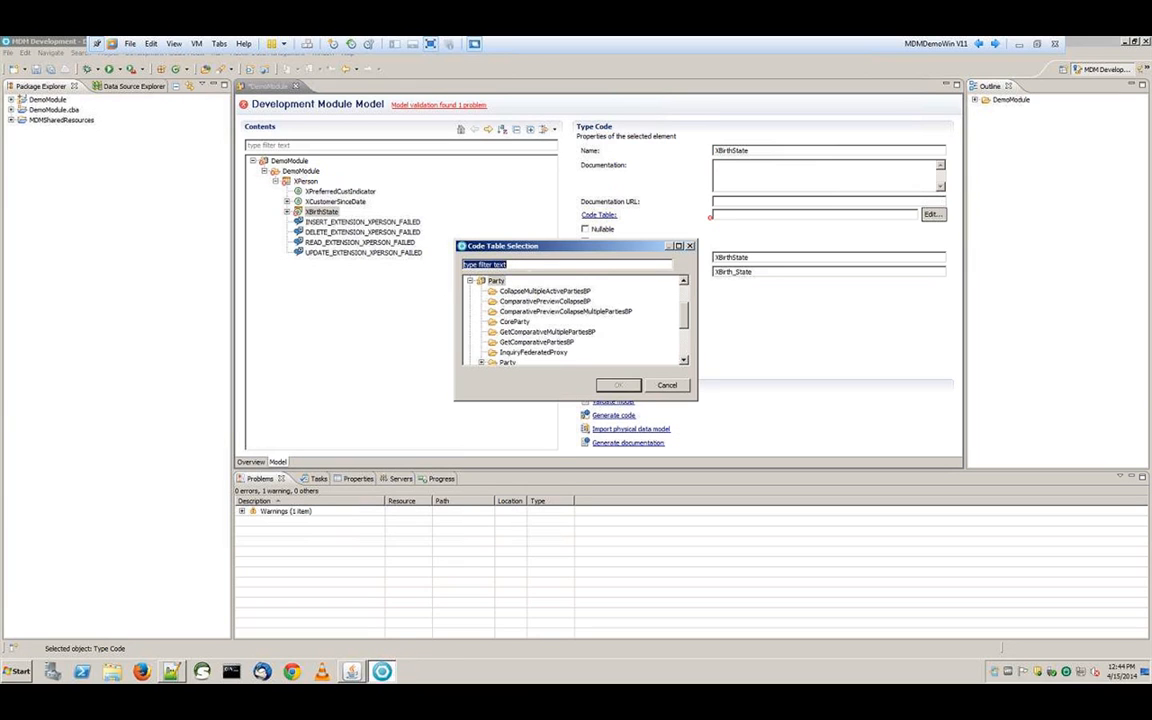
pyautogui.write('prov')
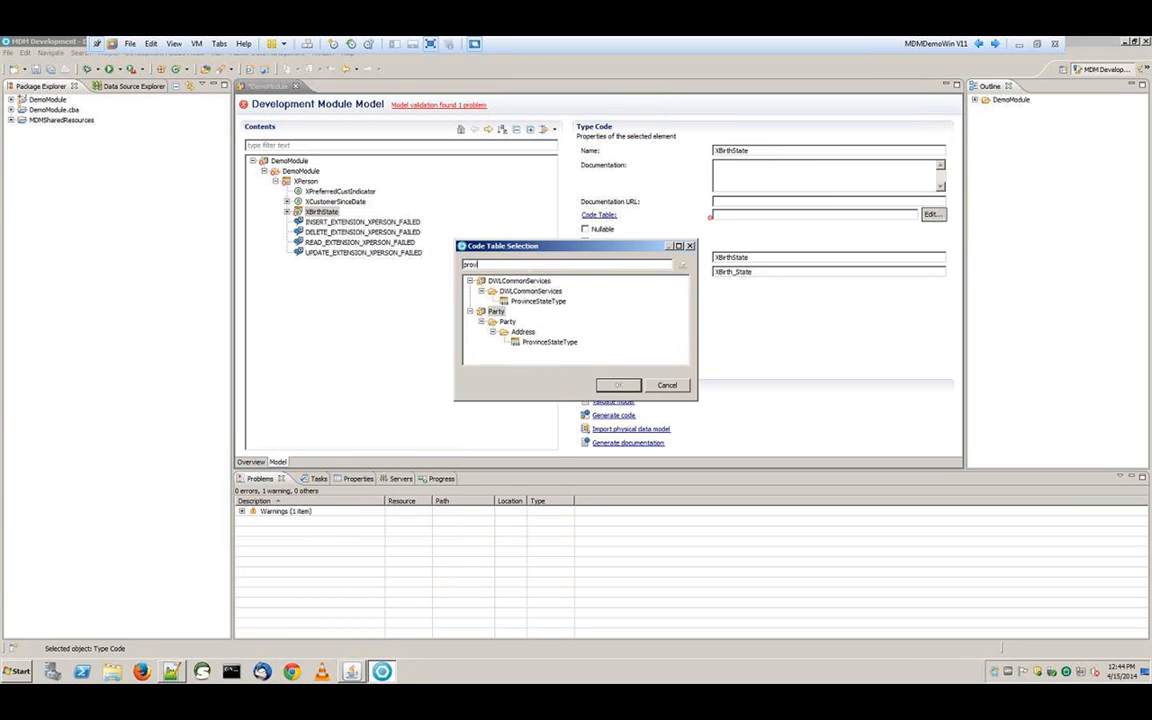
pyautogui.click(549, 342)
pyautogui.click(620, 389)
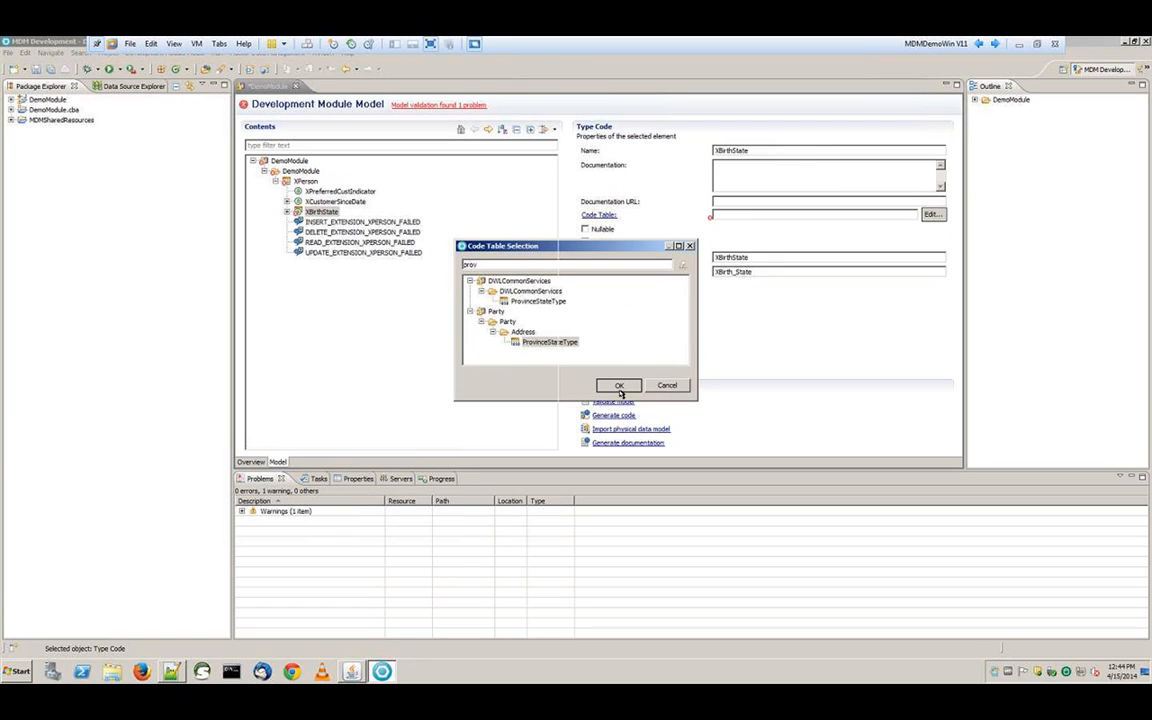
pyautogui.click(620, 387)
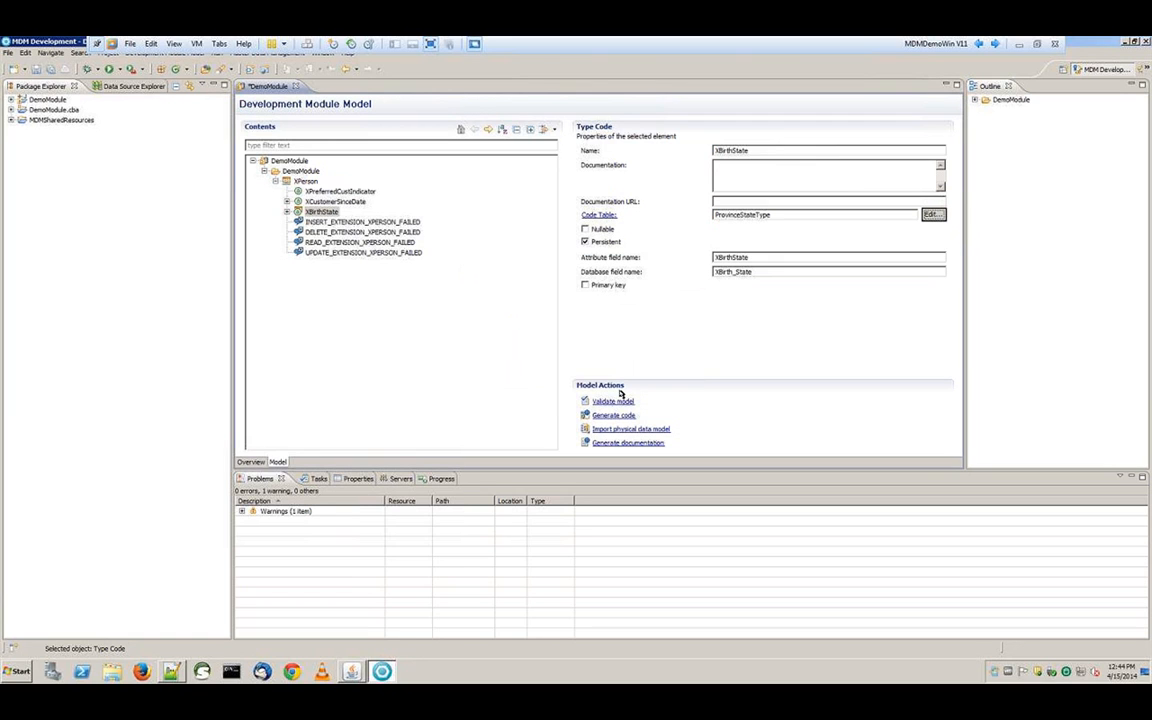
pyautogui.click(585, 229)
# Save DemoModule, accept the validation results, run Generate code from Model Actions, and show Servers view
pyautogui.click(38, 69)
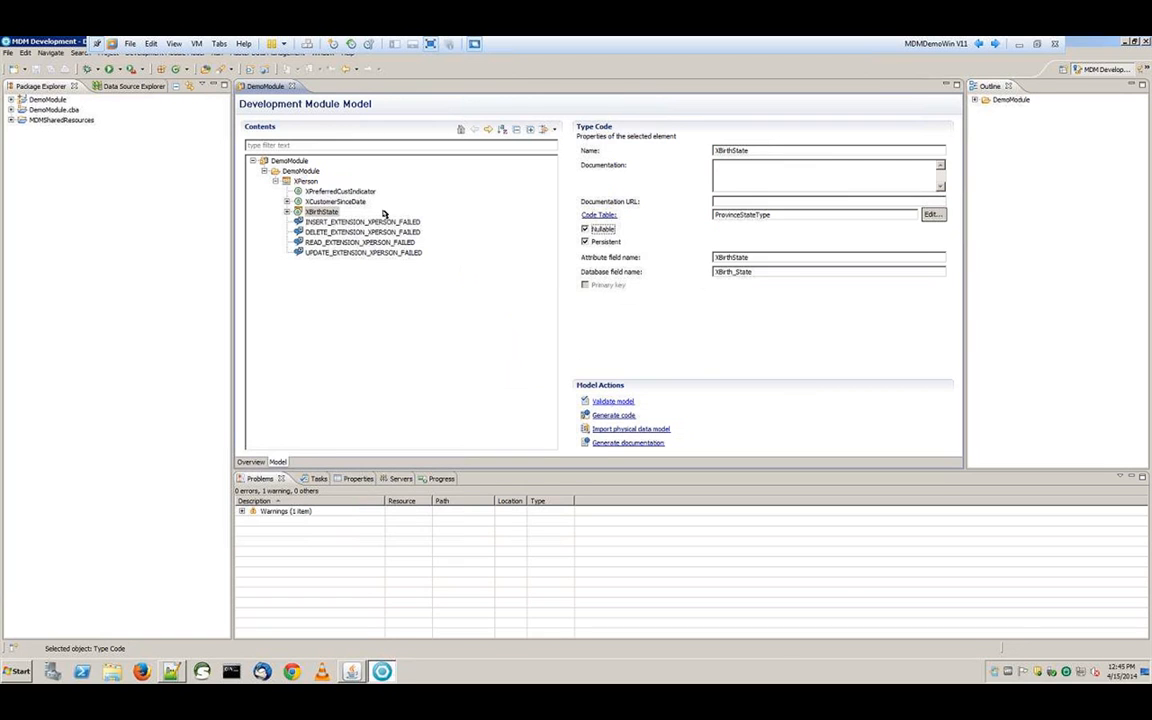
pyautogui.click(638, 357)
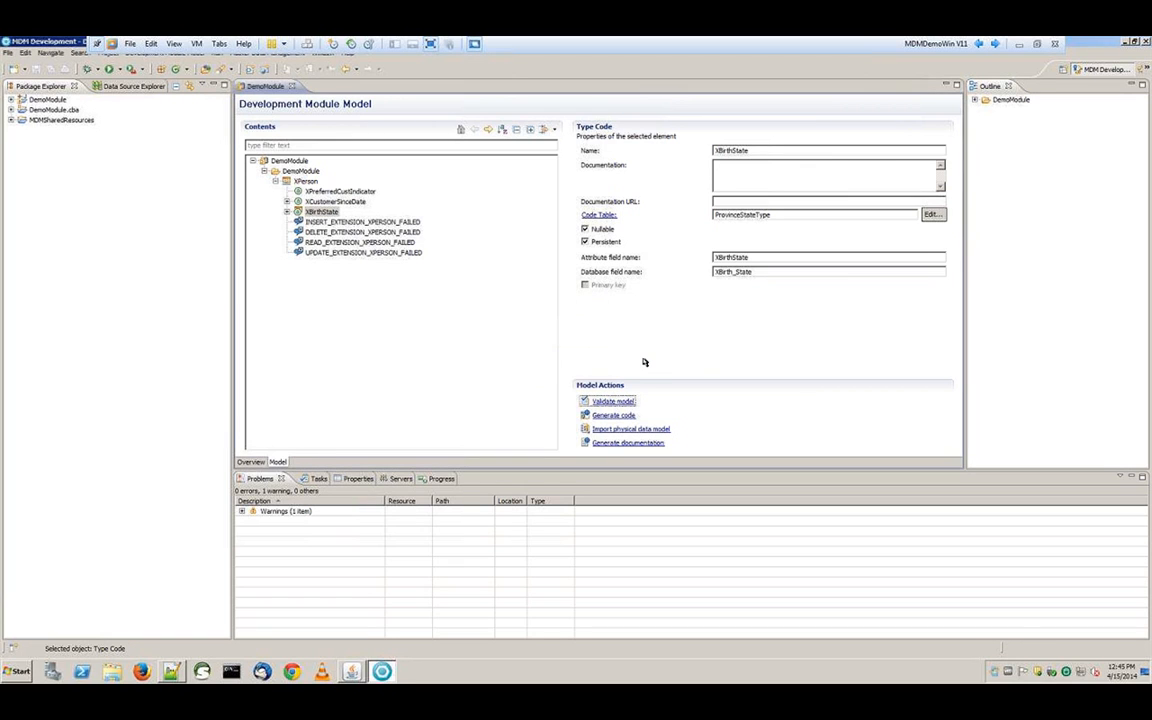
pyautogui.click(618, 415)
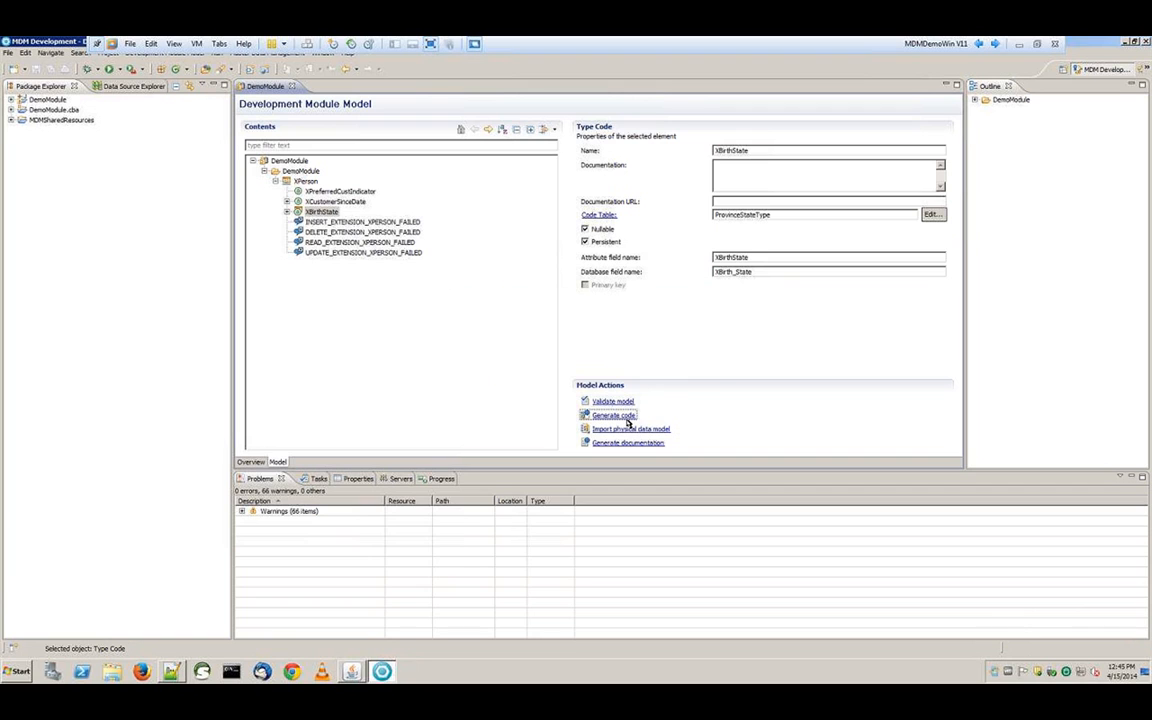
pyautogui.click(402, 480)
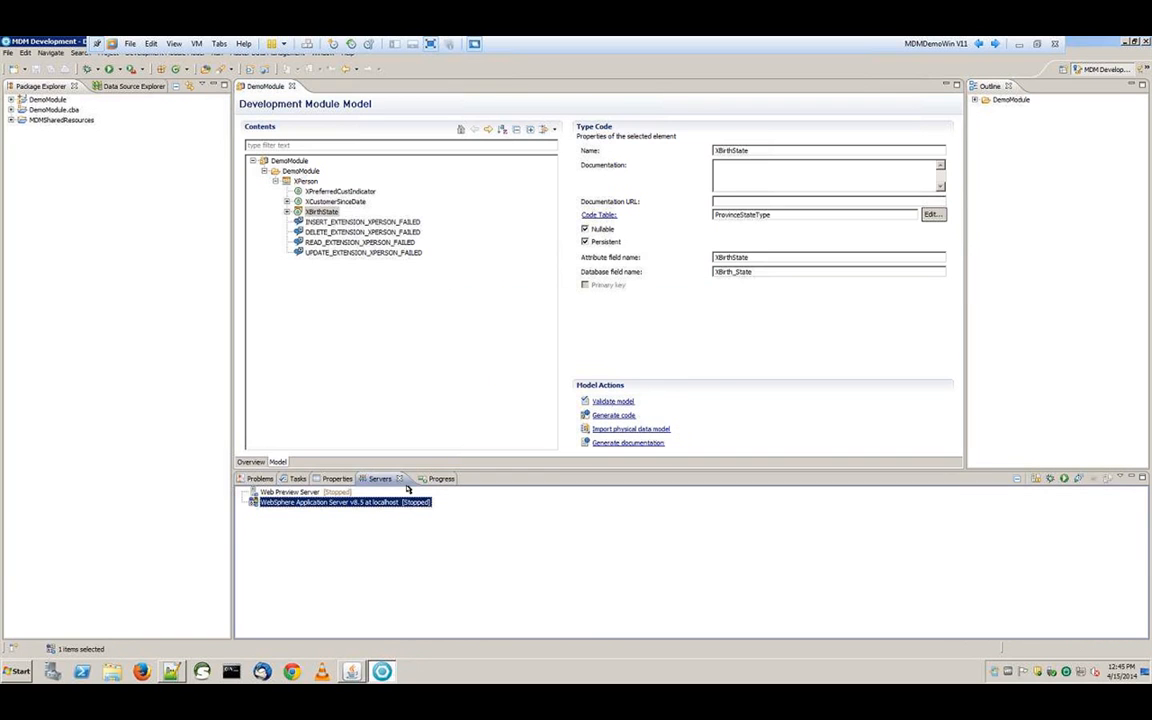
# Reveal Setup_DB2.sql under MDMSharedResources > sql and drag it onto the DemoModule resources folder
pyautogui.click(10, 120)
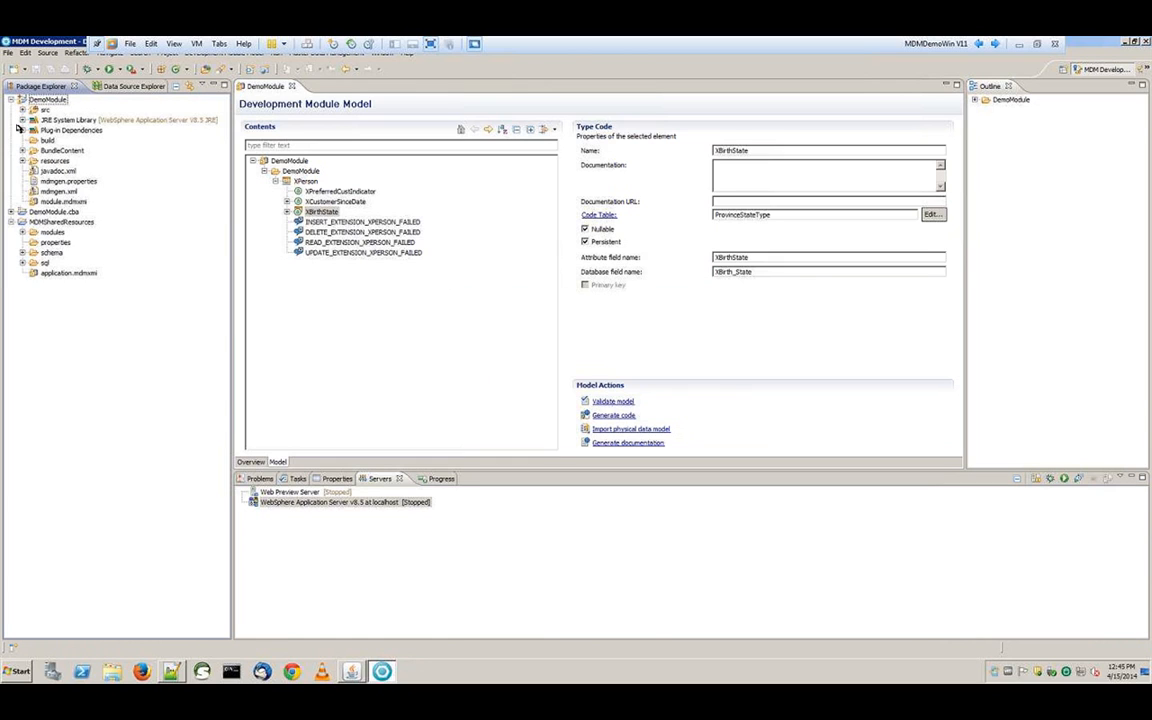
pyautogui.click(45, 262)
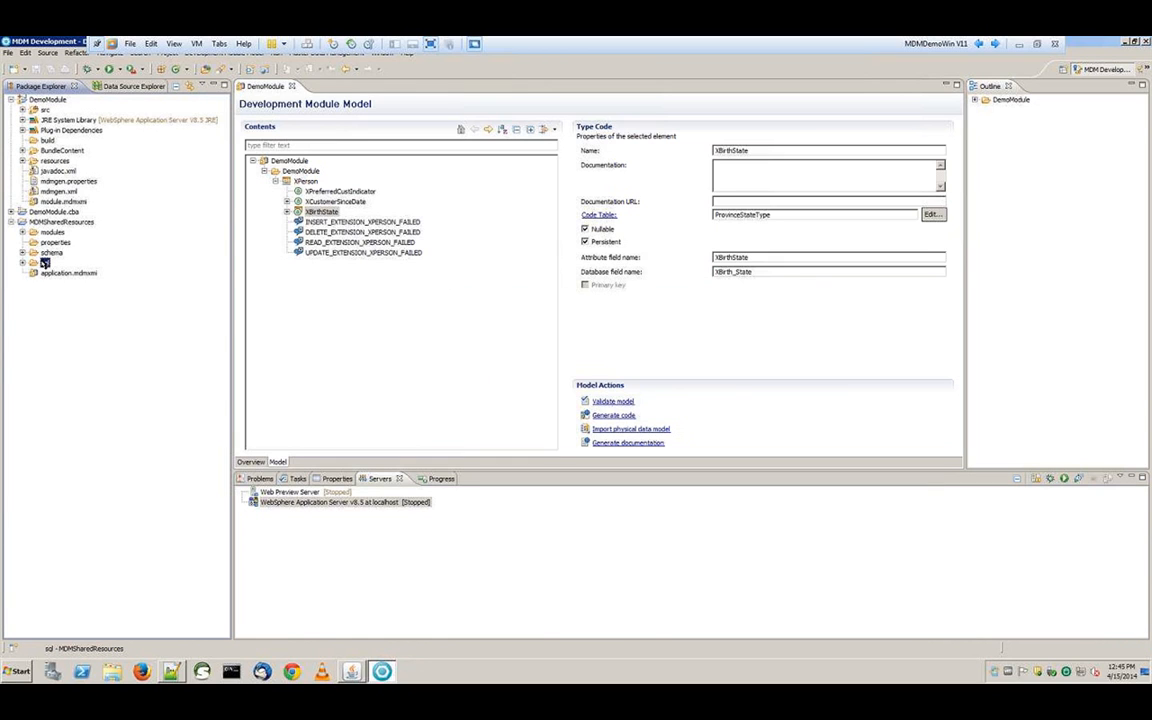
pyautogui.doubleClick(45, 262)
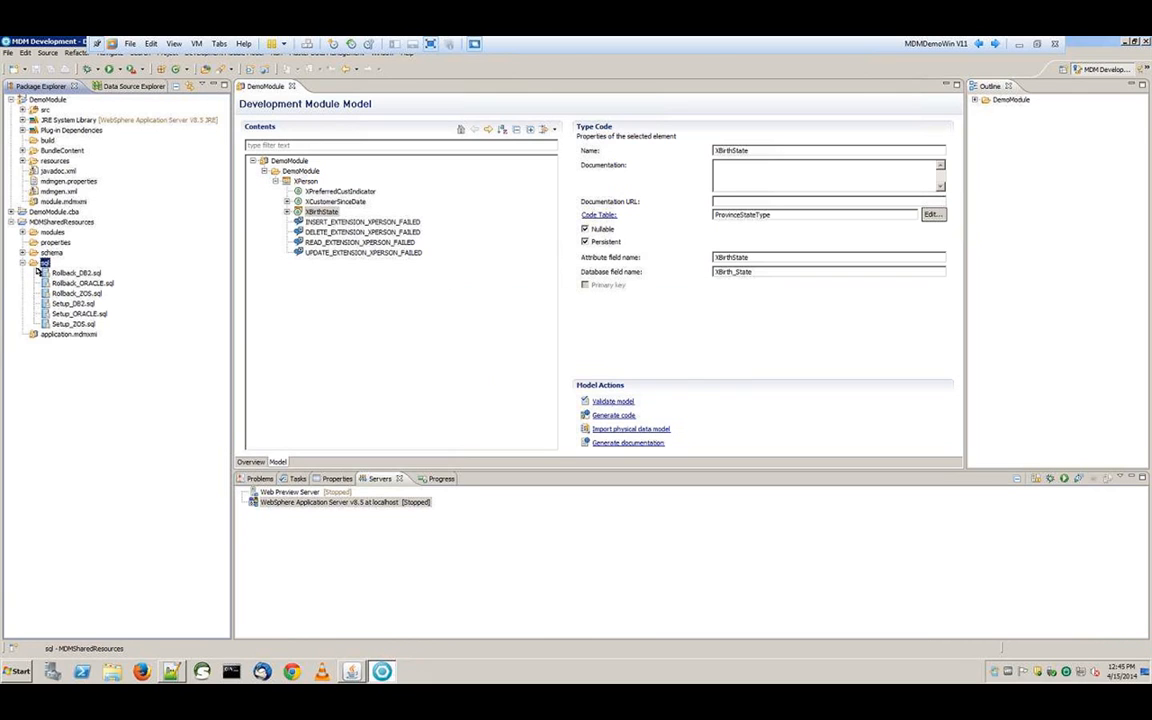
pyautogui.click(78, 304)
pyautogui.moveTo(87, 312); pyautogui.dragTo(67, 161)
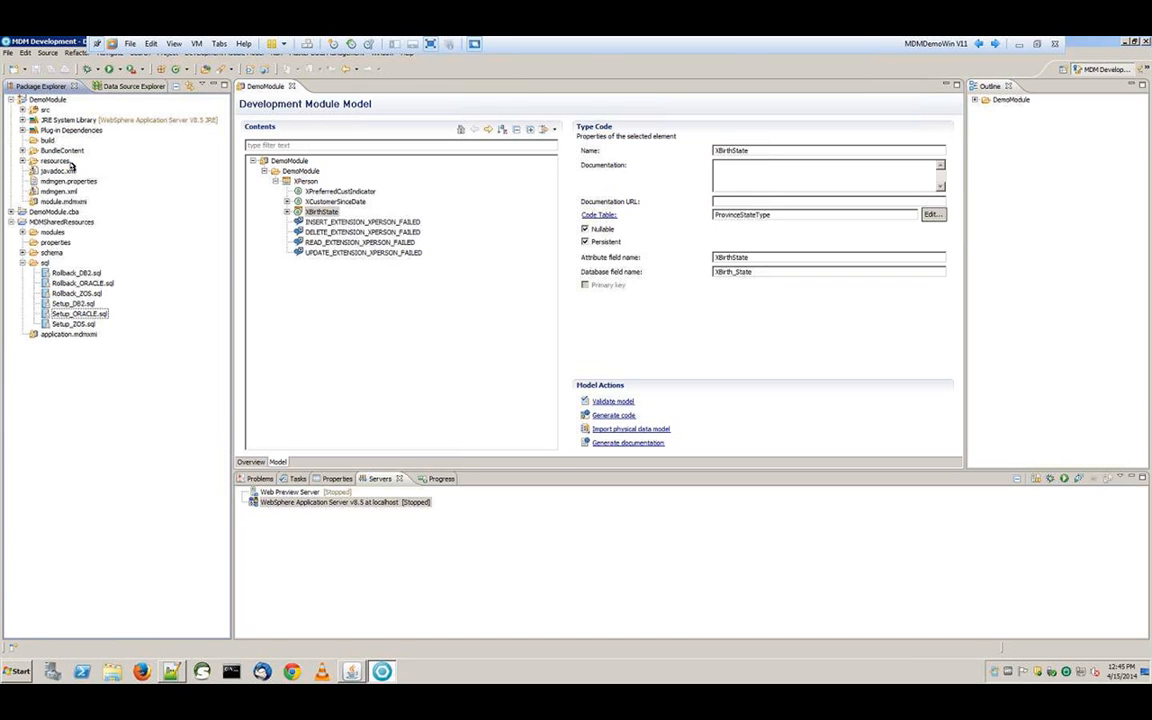
# Expand DemoModule resources and start the WebSphere Application Server v8.5
pyautogui.click(23, 161)
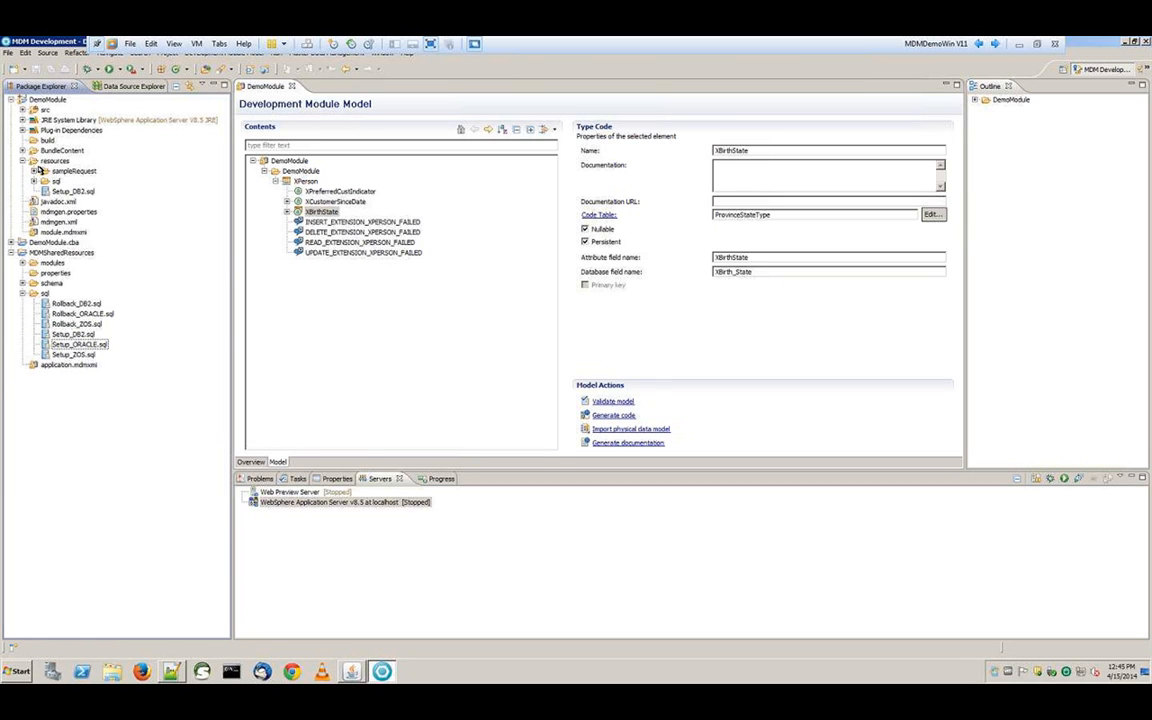
pyautogui.click(382, 509)
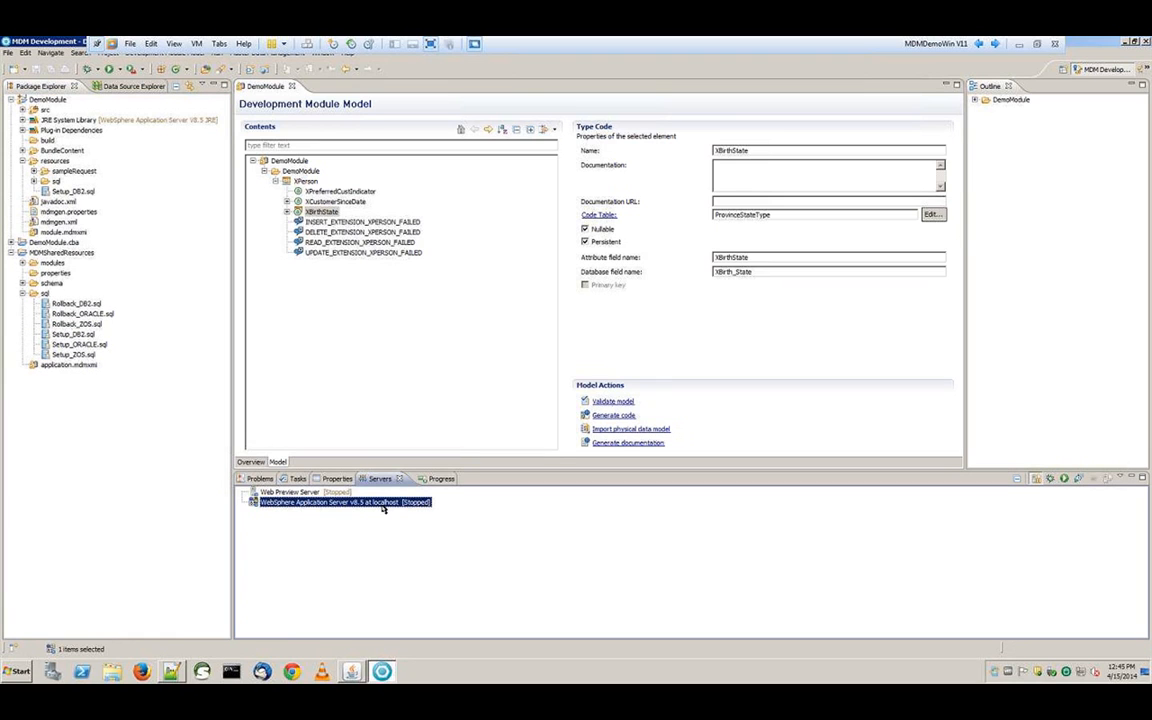
pyautogui.click(1065, 480)
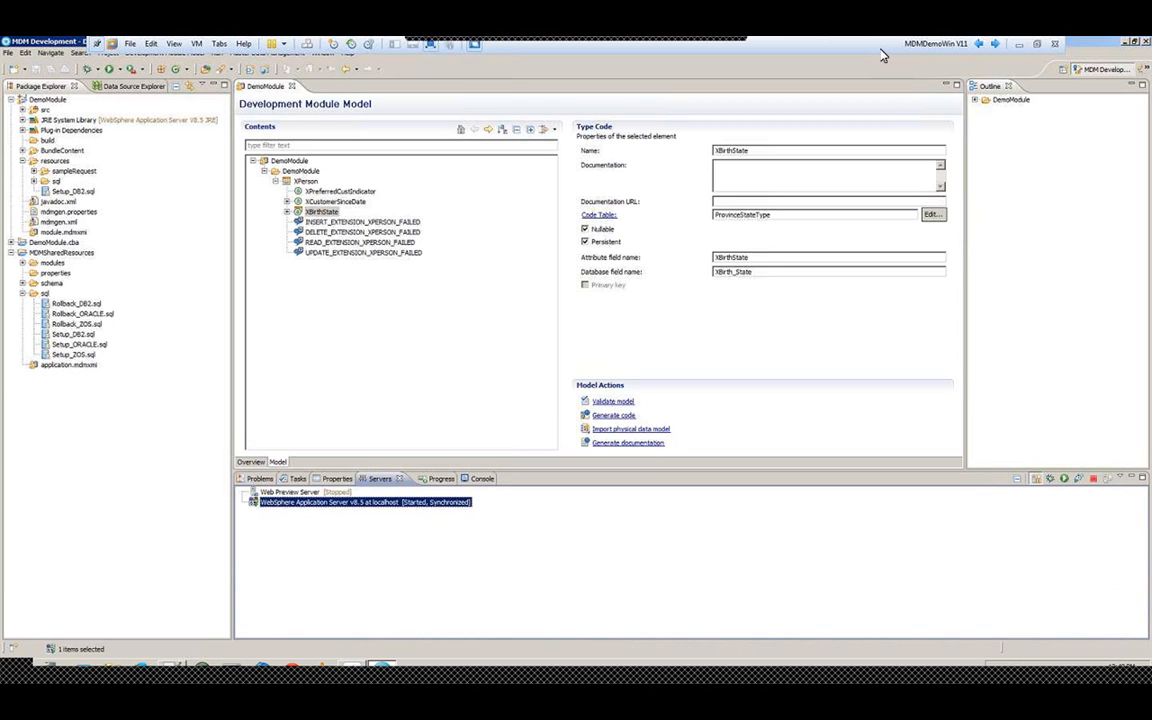
# Add DemoModule.cba to the WebSphere Application Server v8.5 and expand the server to list it
pyautogui.rightClick(338, 501)
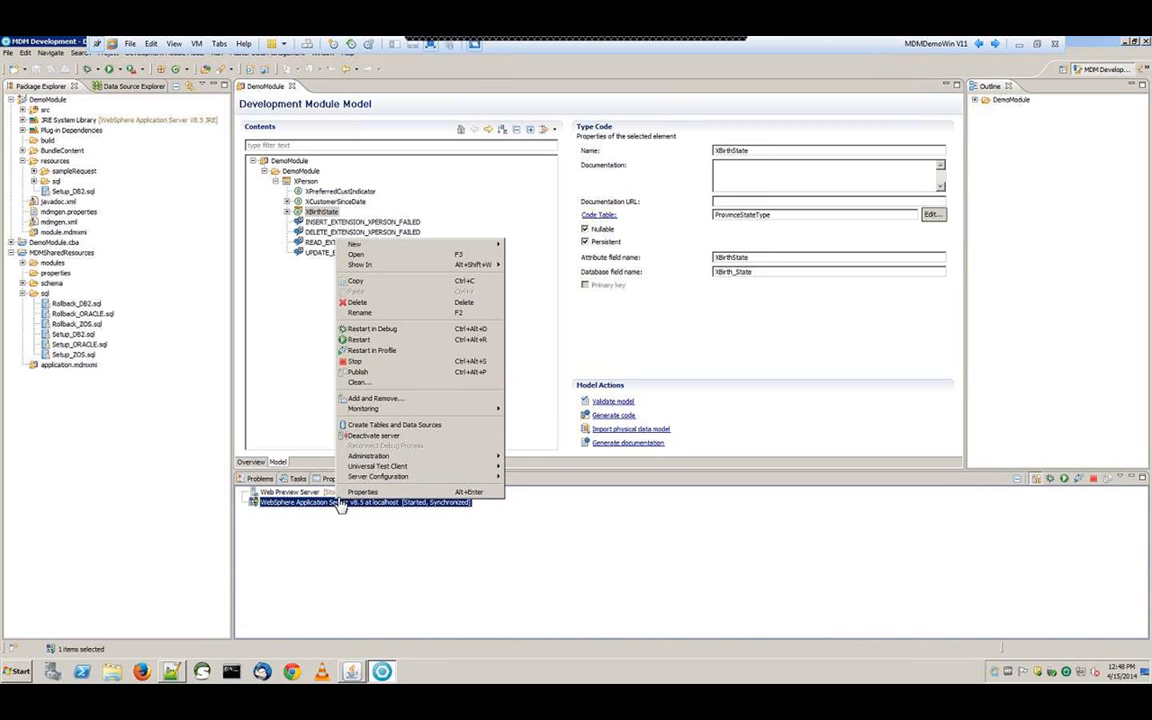
pyautogui.click(400, 398)
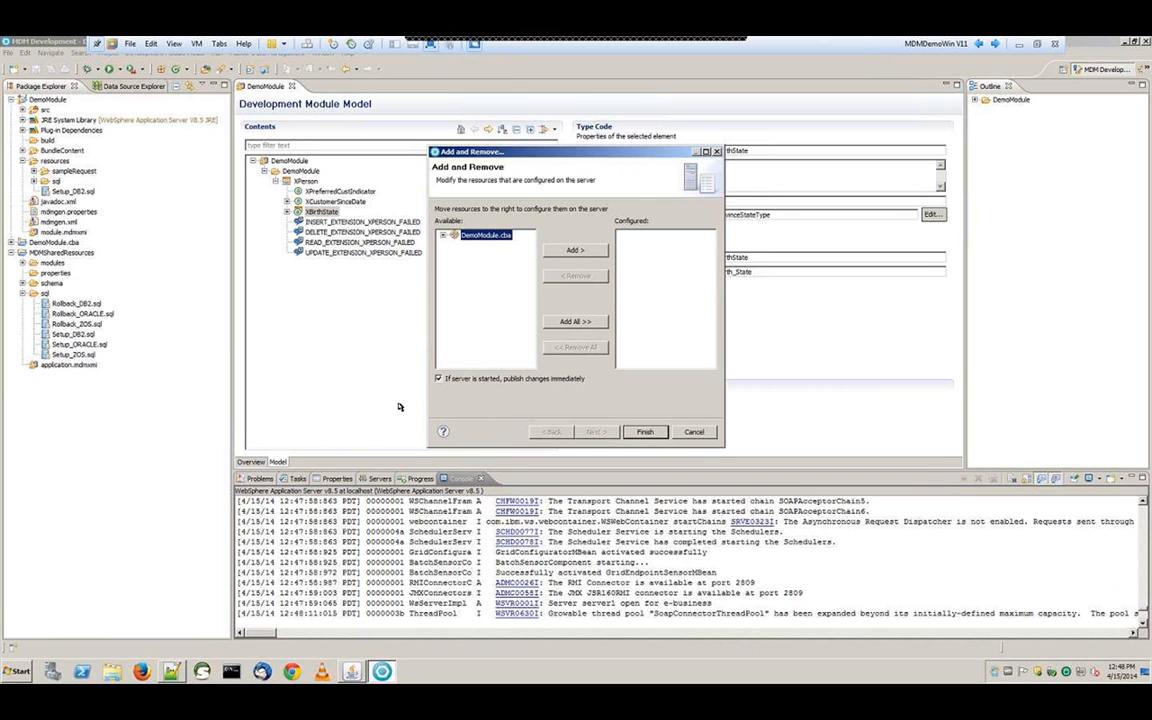
pyautogui.doubleClick(490, 237)
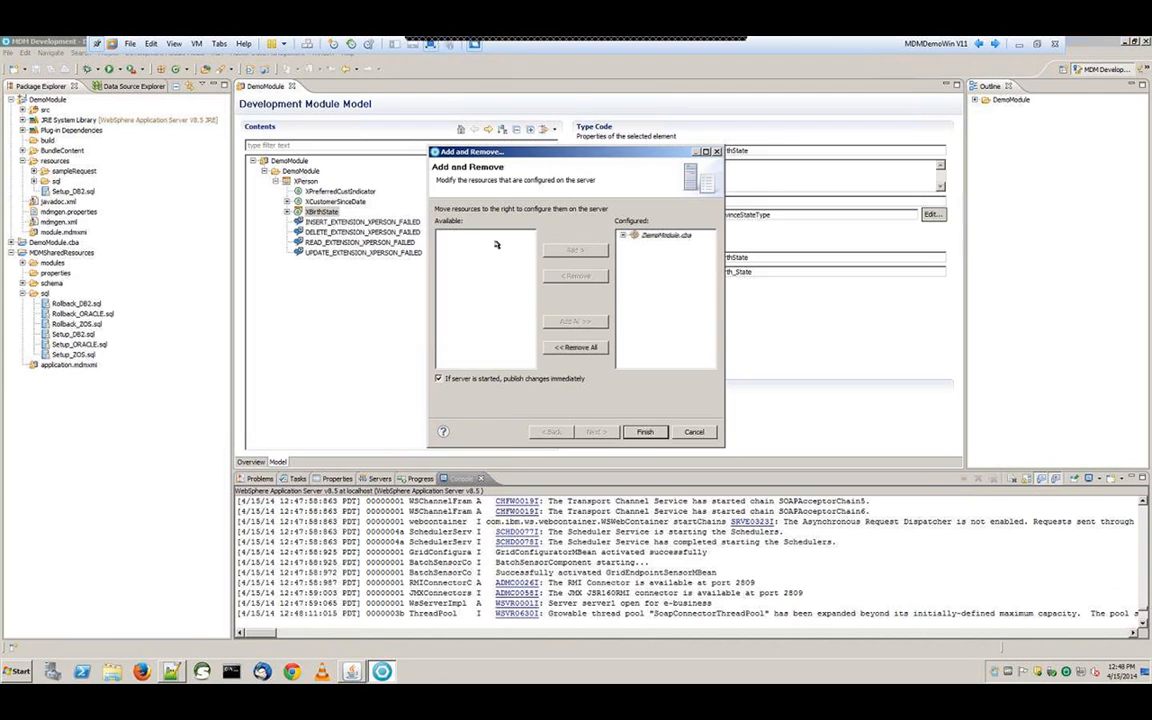
pyautogui.click(648, 433)
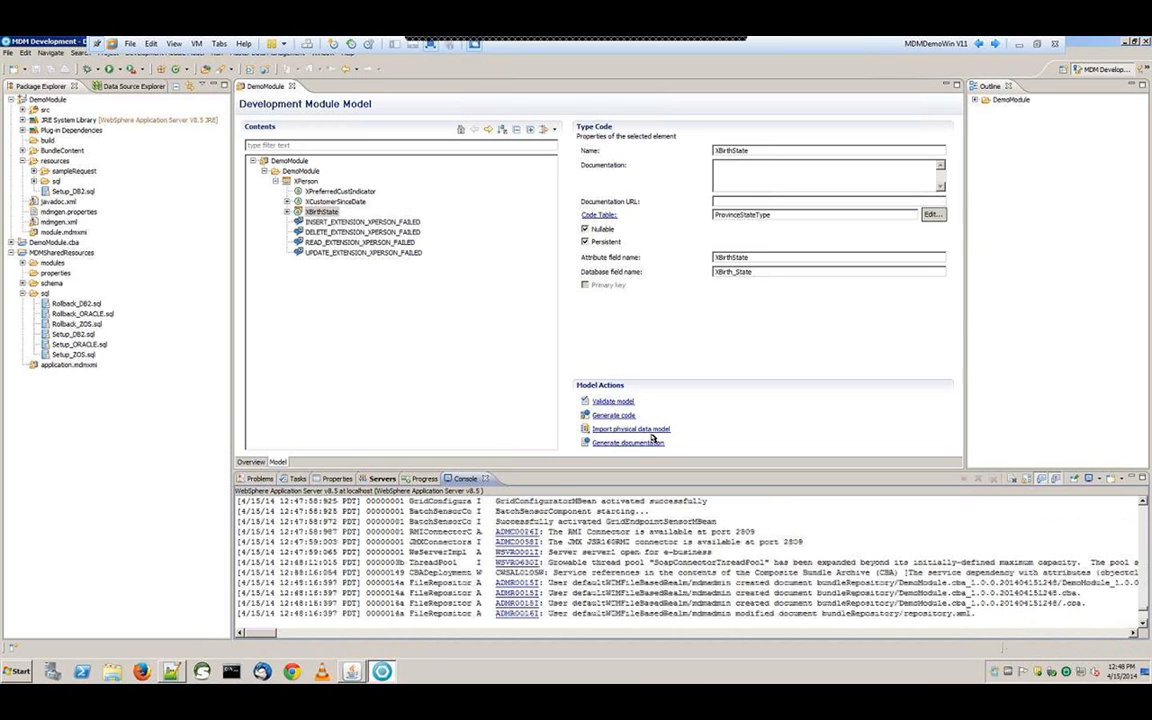
pyautogui.click(383, 479)
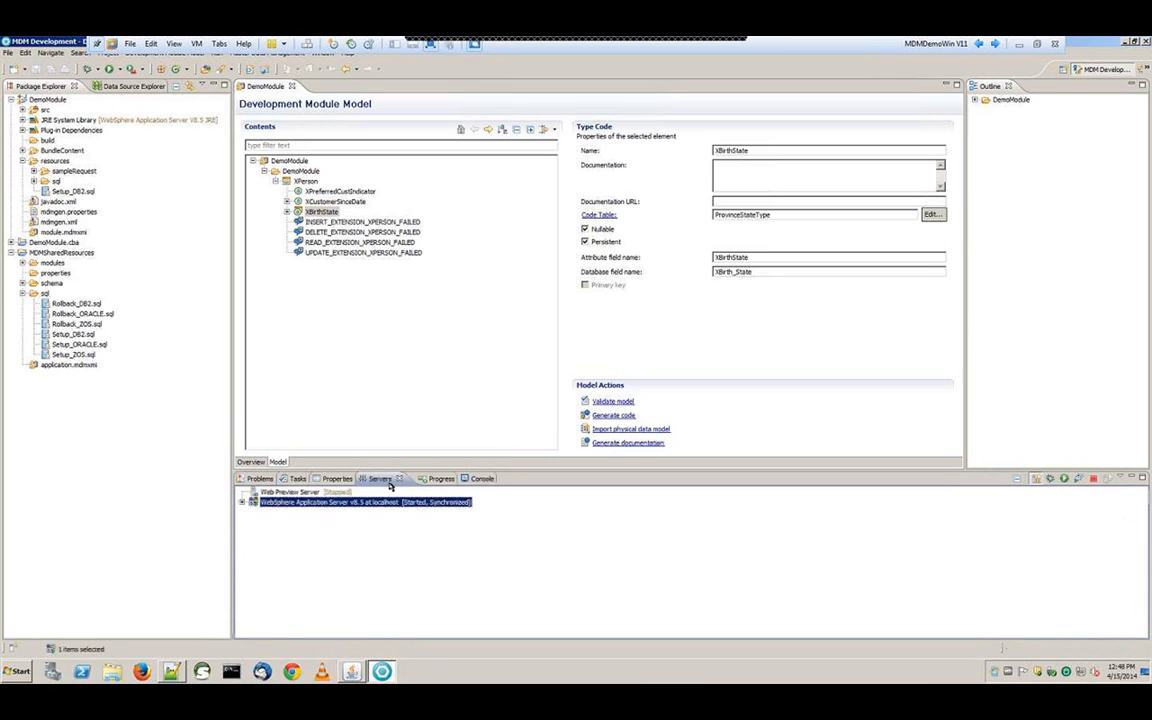
pyautogui.click(243, 502)
# Use Manage Extensions to attach DemoModule.cba to MDM-operational-server-EBA-E001's hub server .eba unit
pyautogui.rightClick(285, 515)
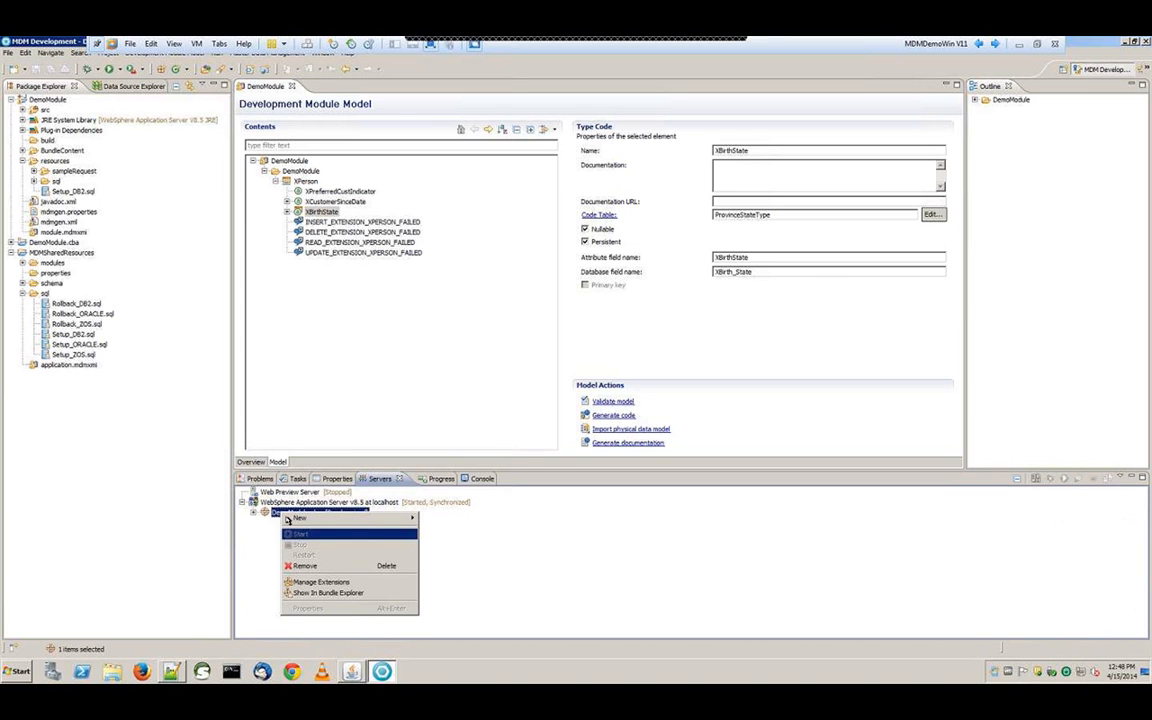
pyautogui.click(349, 583)
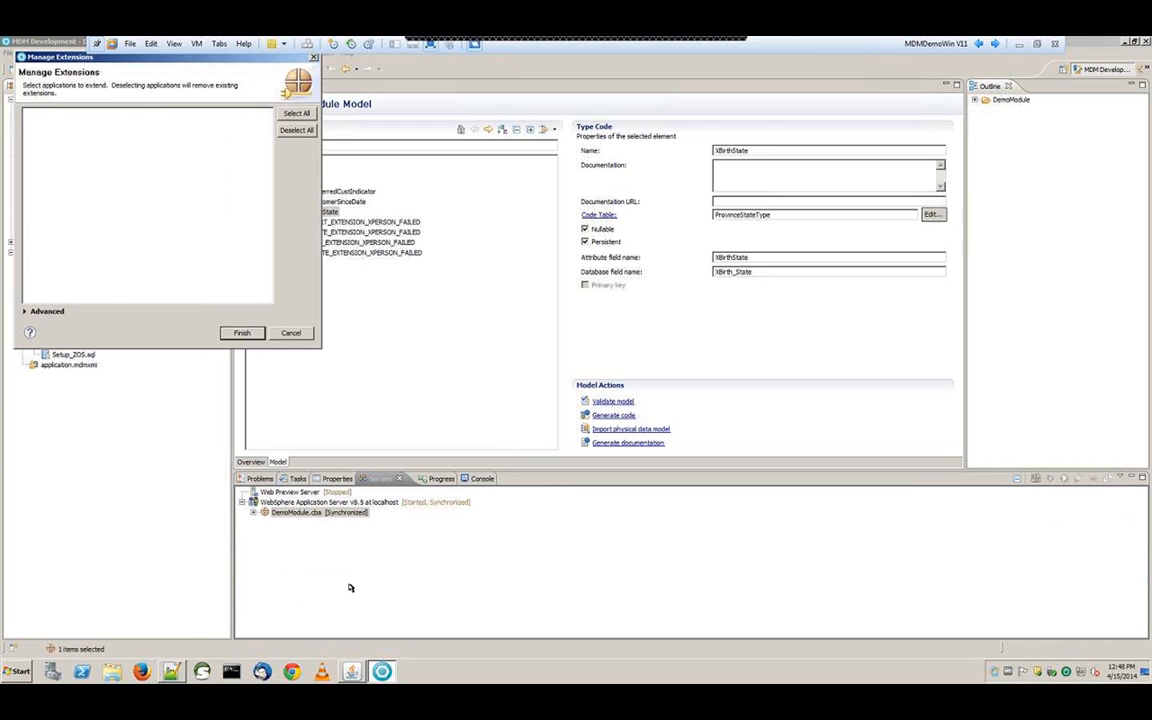
pyautogui.click(40, 311)
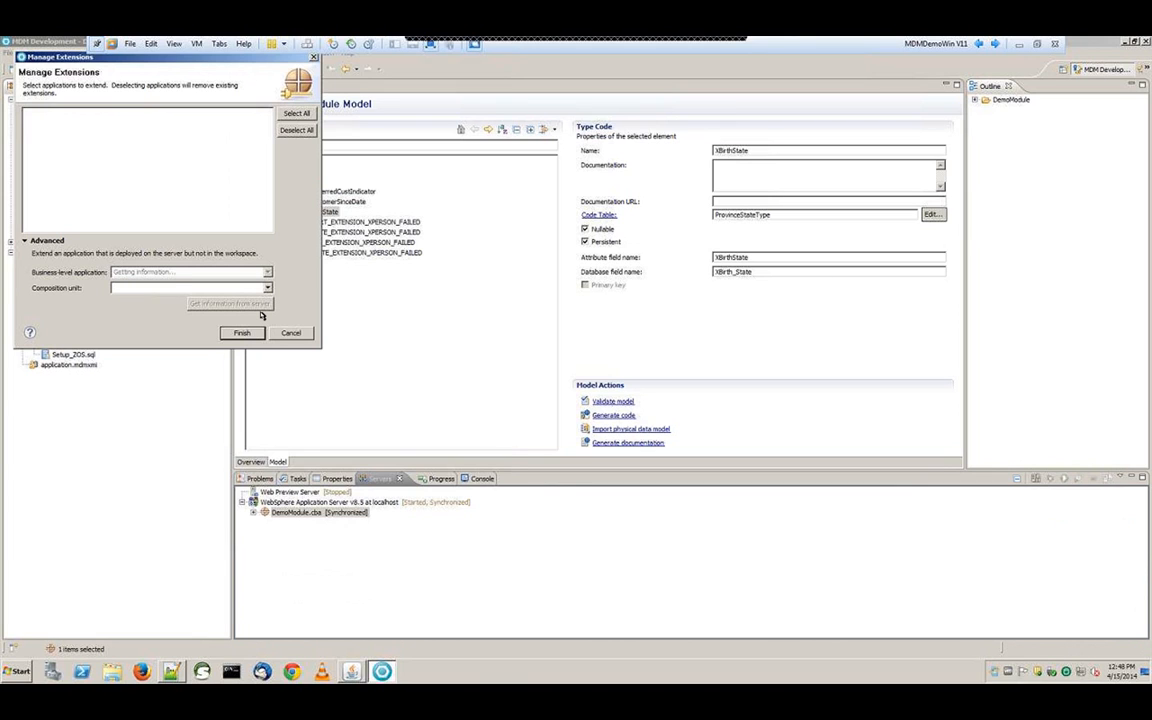
pyautogui.click(261, 316)
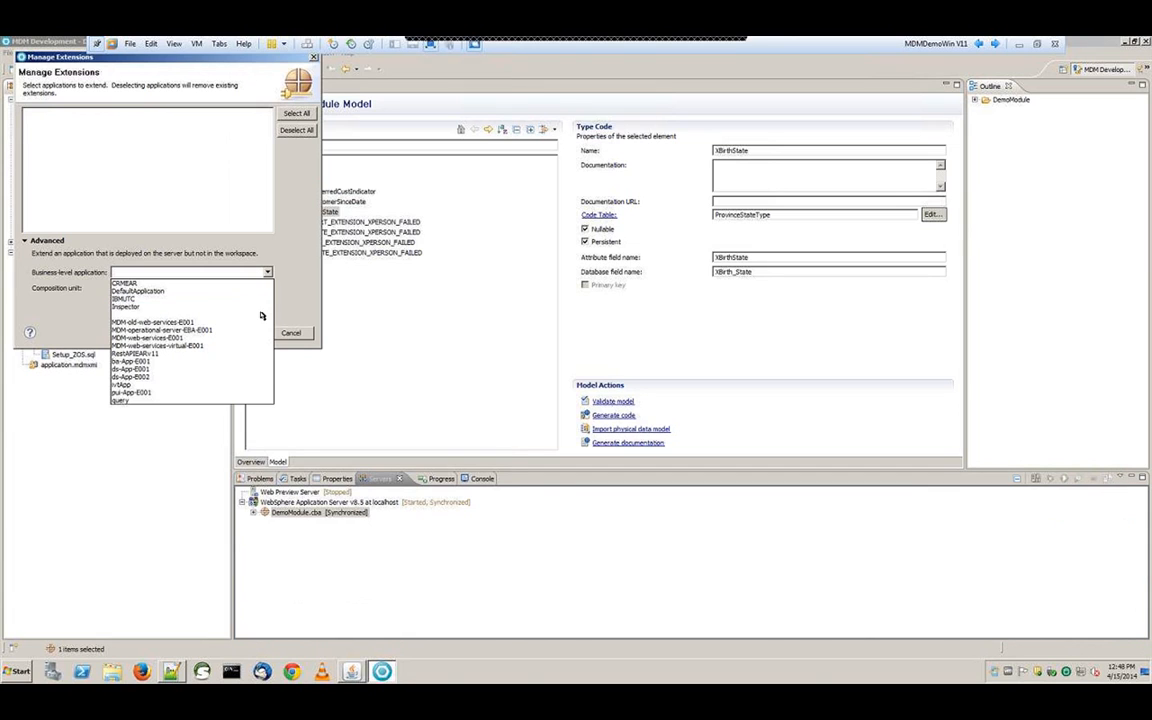
pyautogui.click(230, 330)
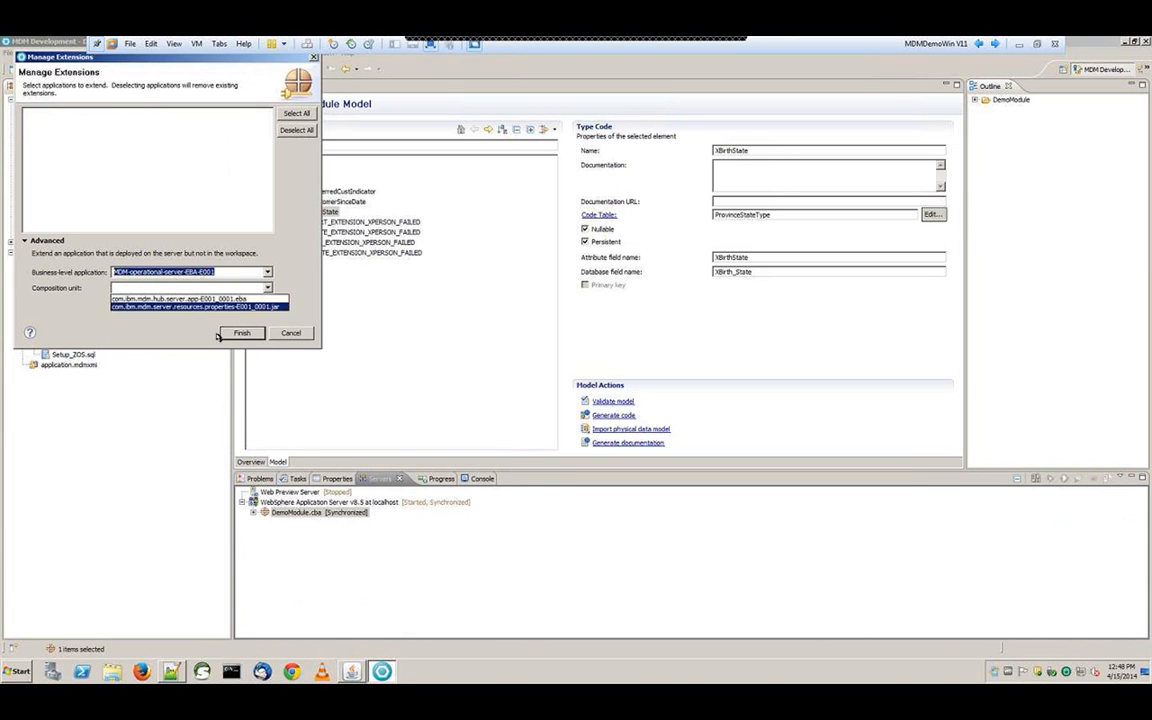
pyautogui.click(236, 299)
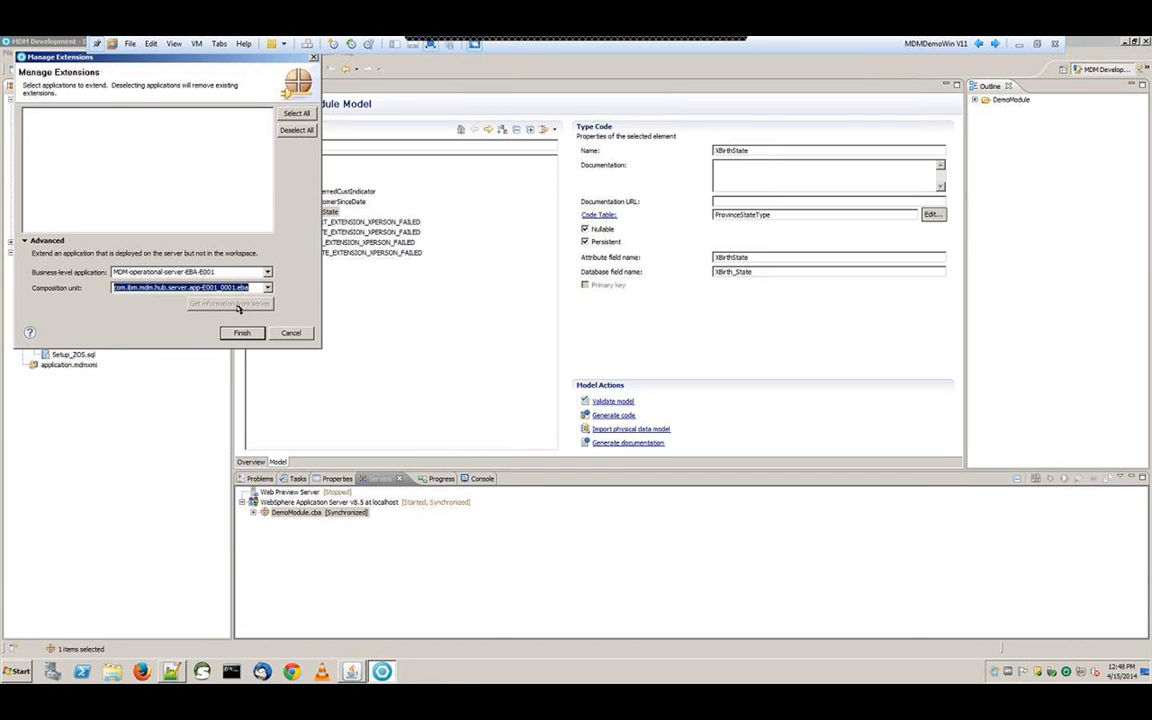
pyautogui.click(240, 331)
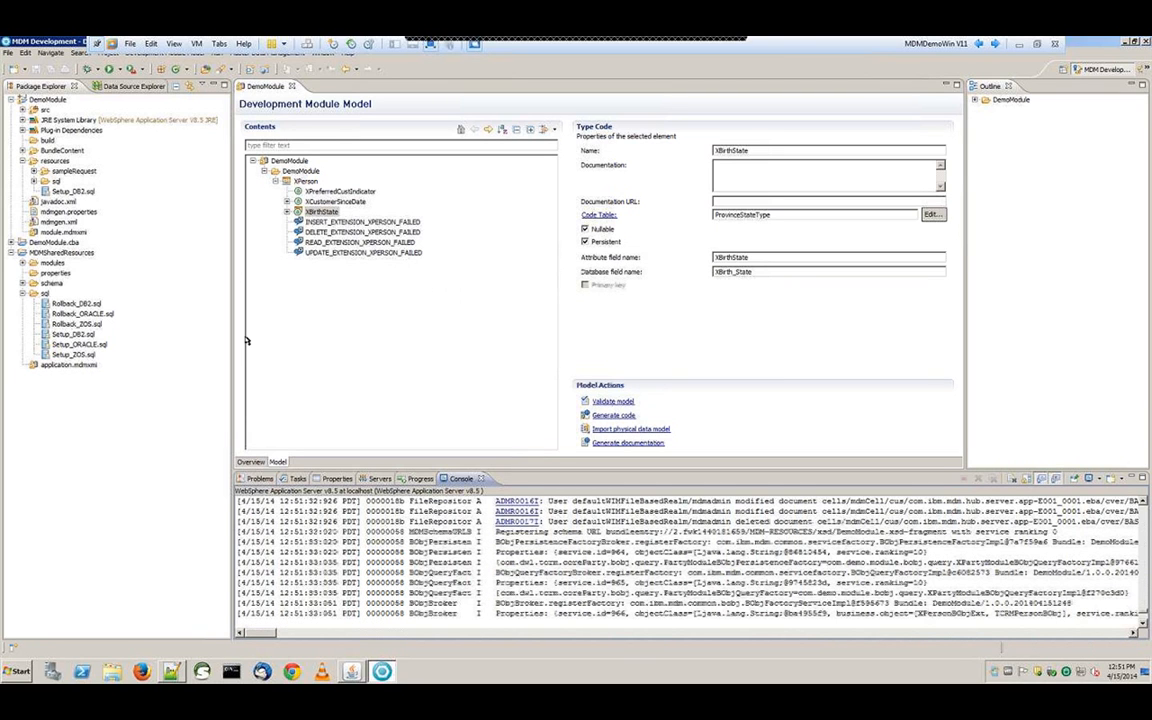
# Stop the WebSphere Application Server and show the Data Source Explorer's database connections
pyautogui.click(379, 479)
pyautogui.click(340, 502)
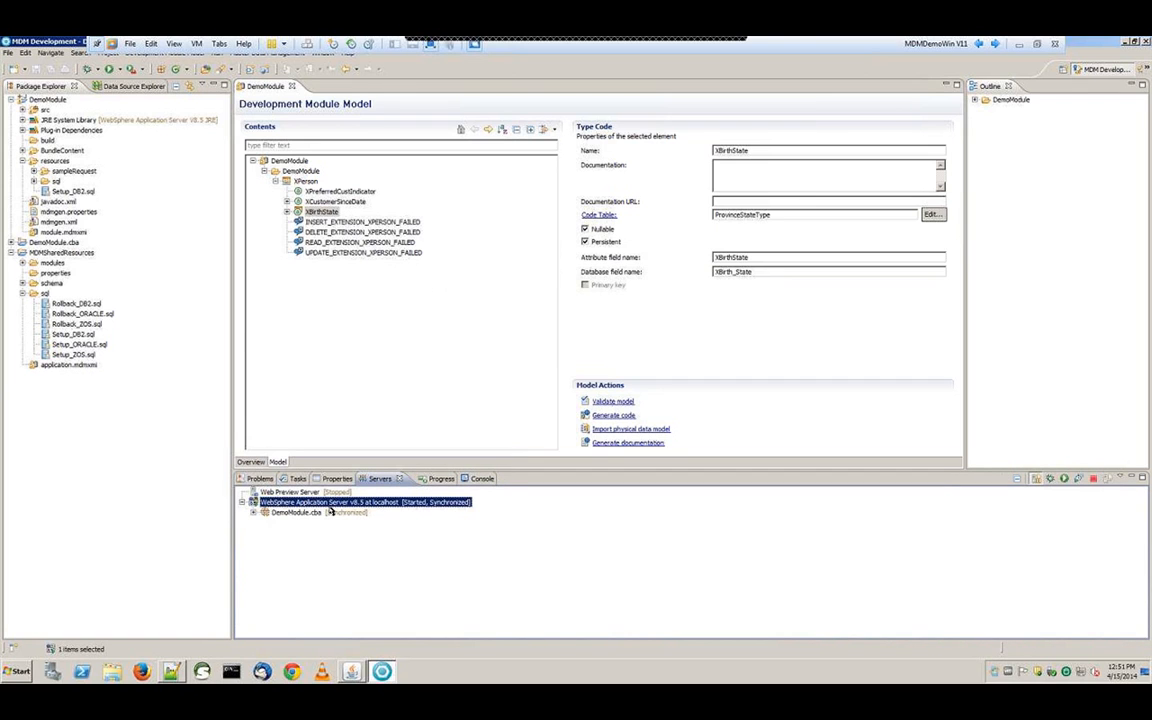
pyautogui.click(1093, 479)
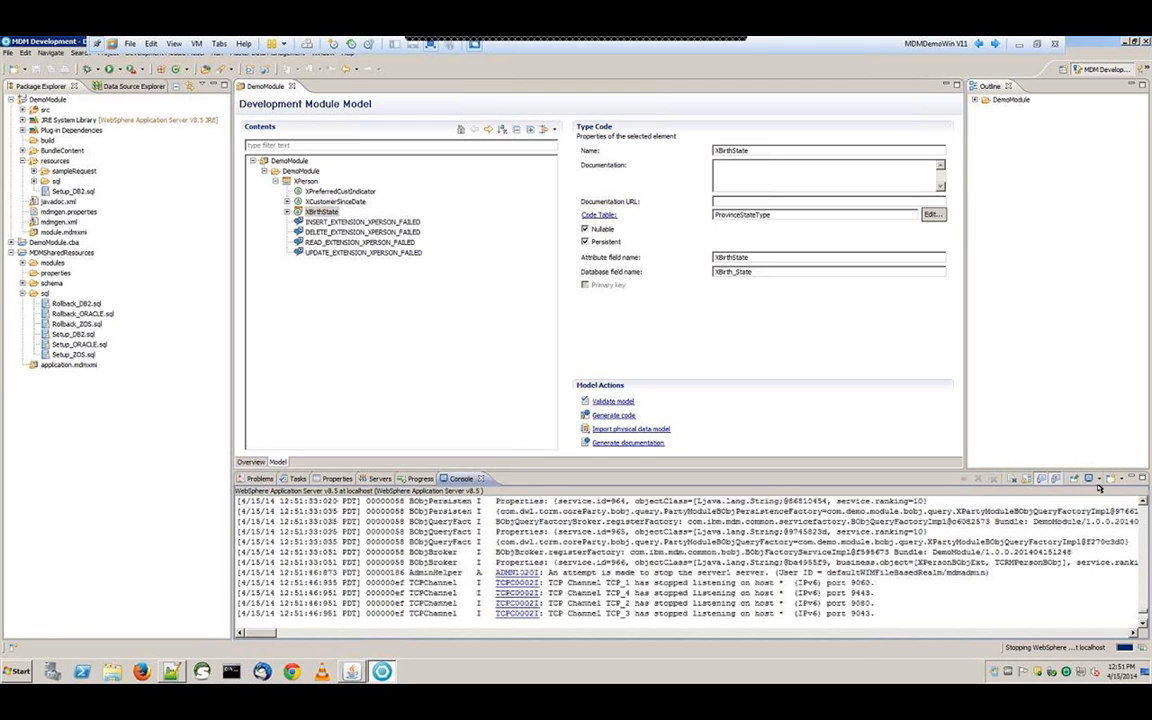
pyautogui.click(130, 87)
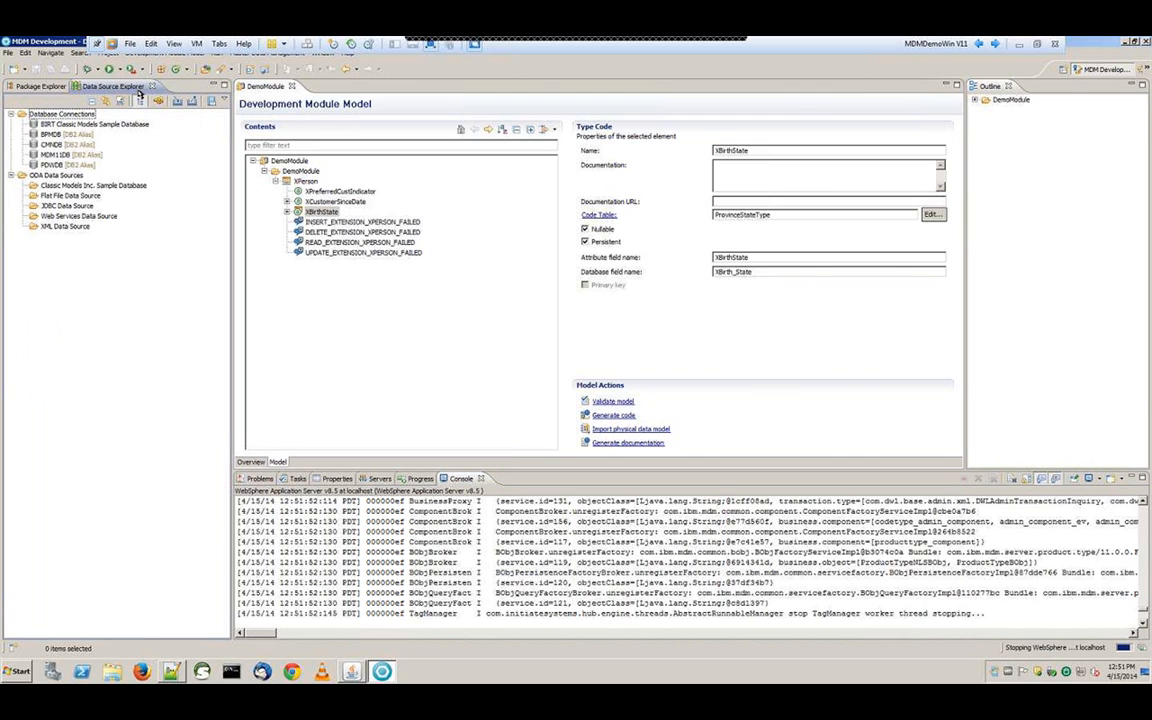
# Enter the database user name and password in MDM11DB's Driver Properties, with Save password ticked
pyautogui.click(60, 155)
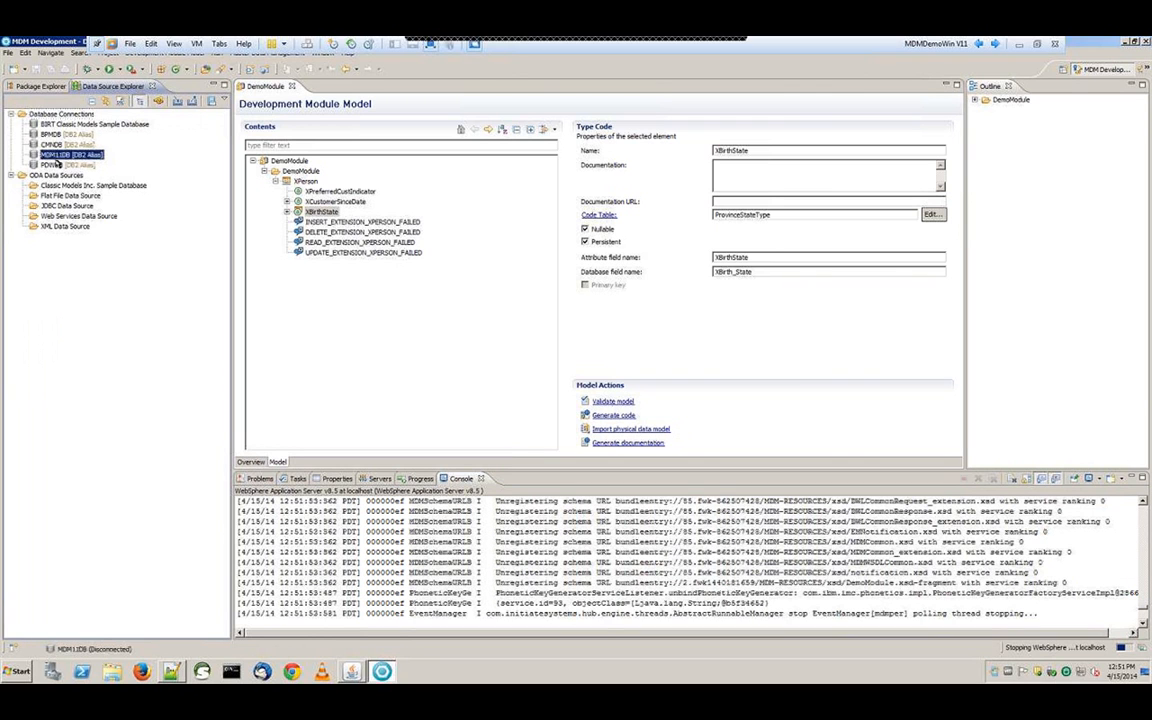
pyautogui.rightClick(57, 162)
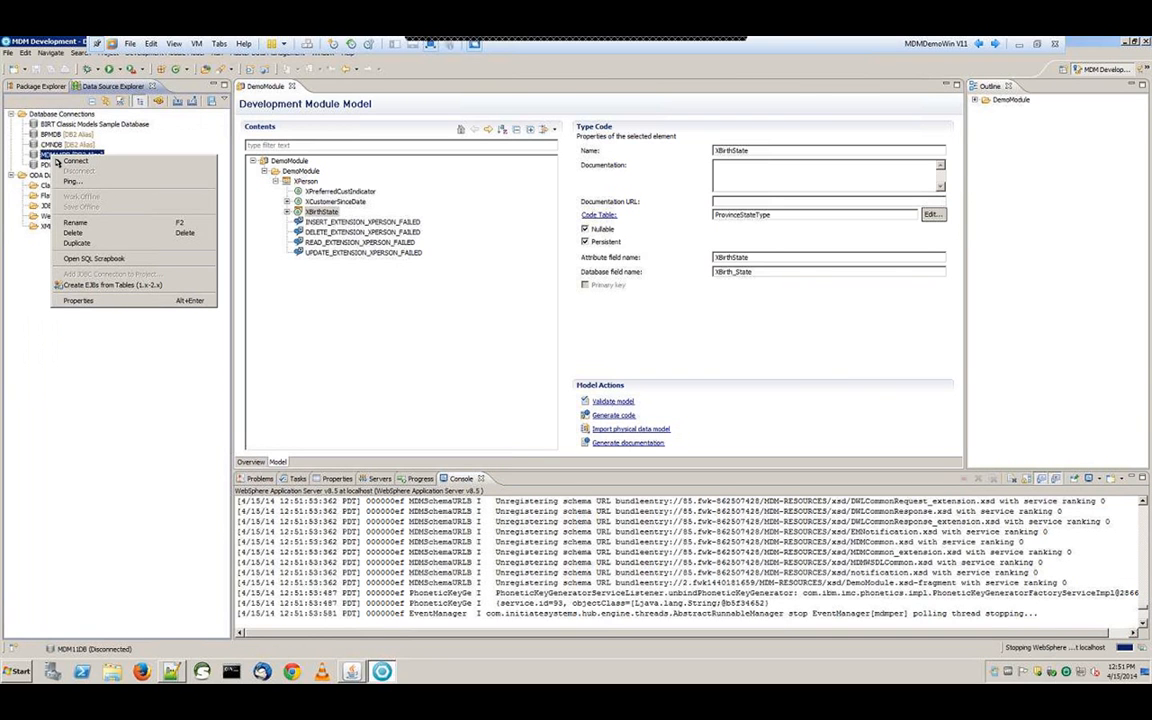
pyautogui.click(92, 302)
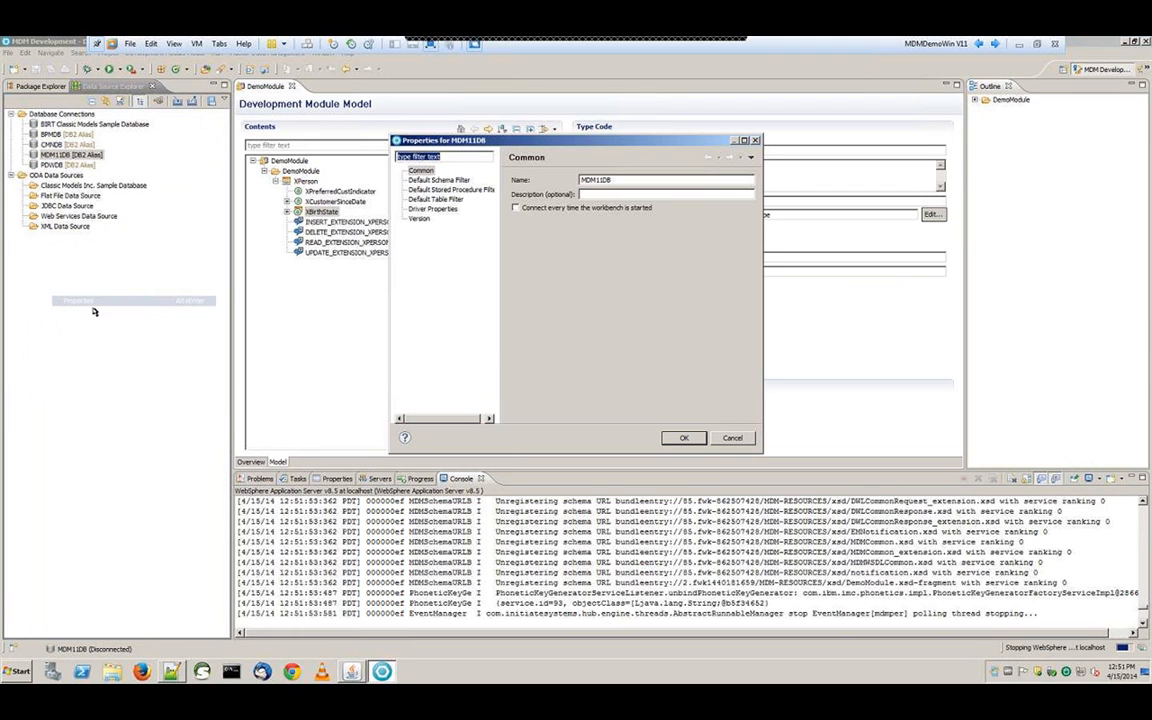
pyautogui.click(448, 209)
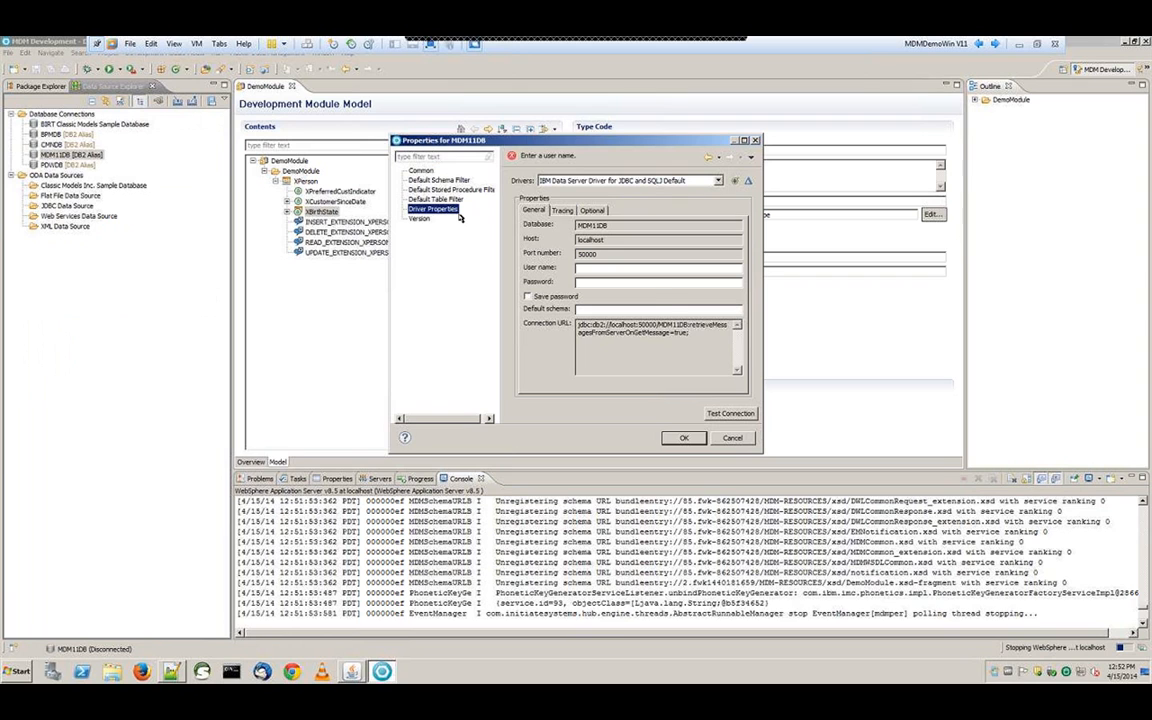
pyautogui.write('d')
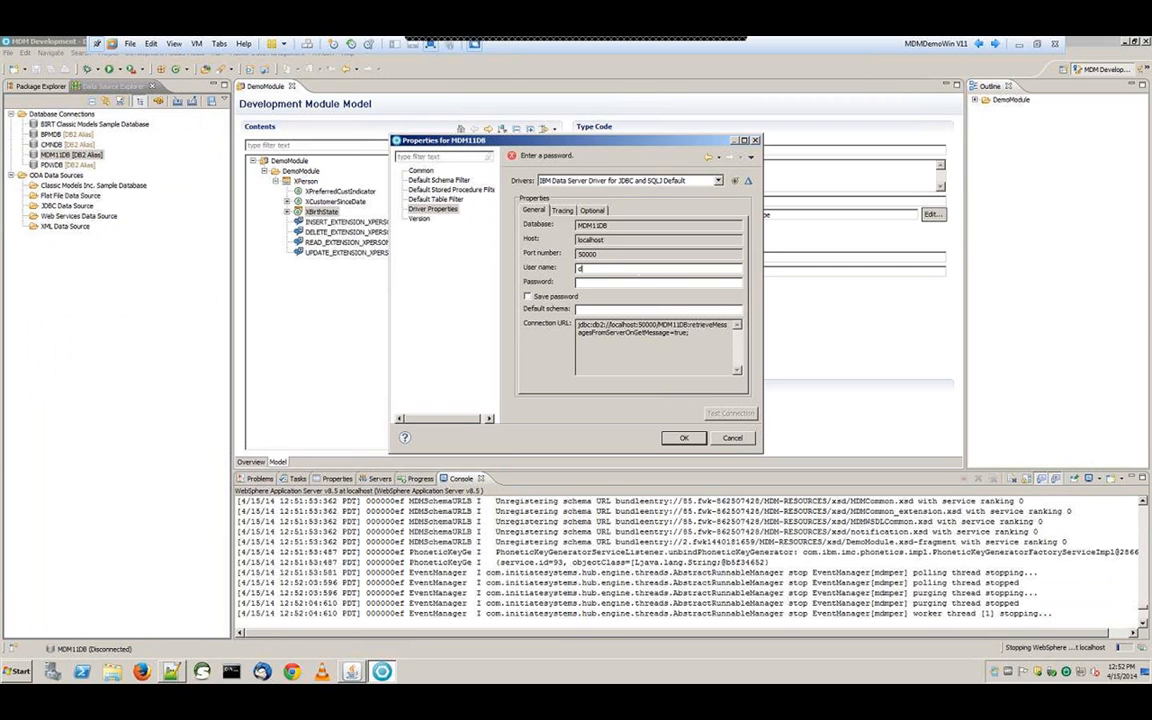
pyautogui.write('b2admin')
pyautogui.press('Tab')
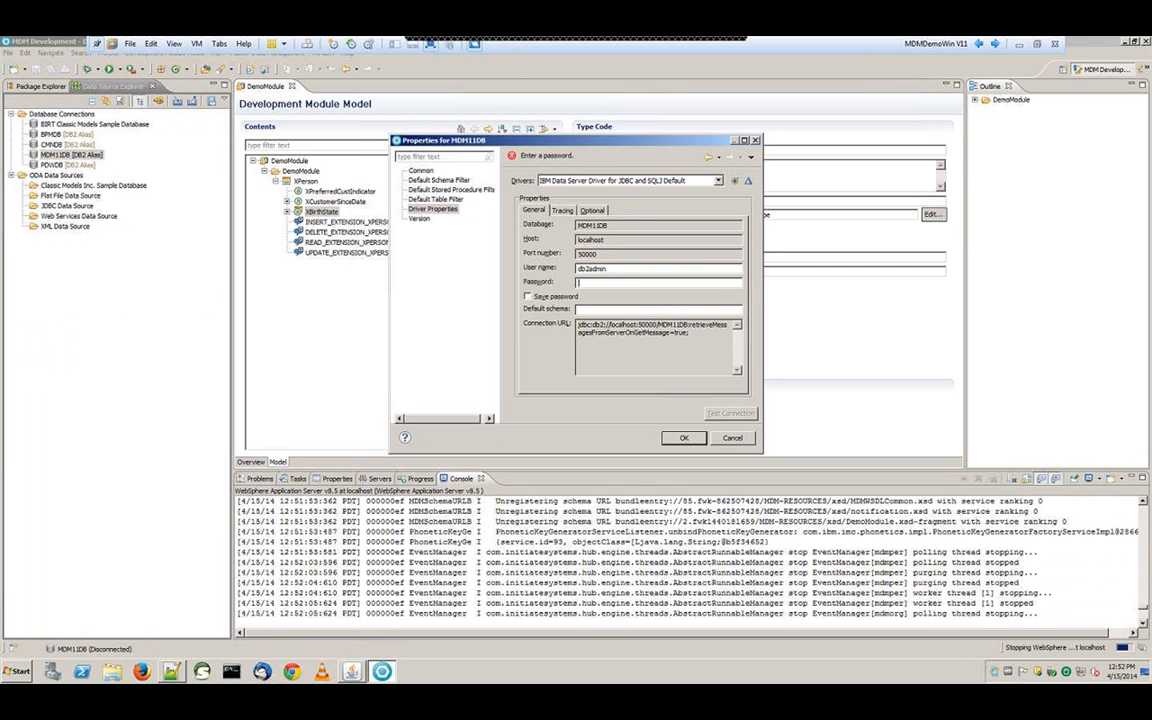
pyautogui.write('p')
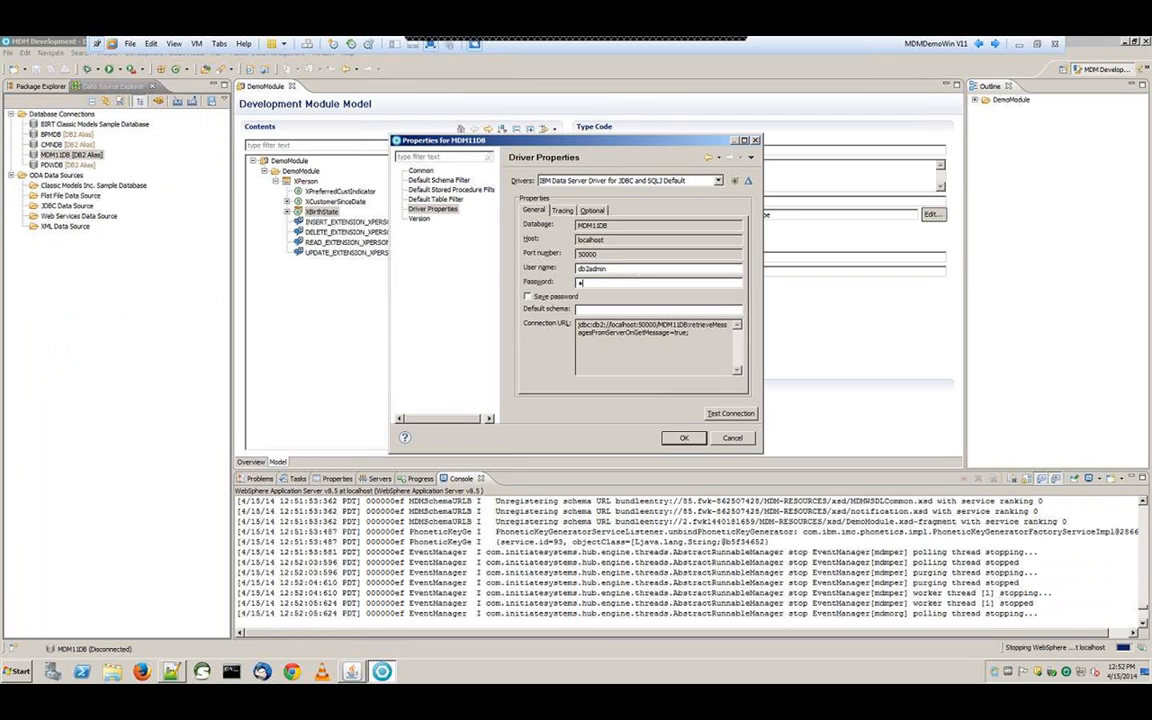
pyautogui.write('assw0rd')
pyautogui.click(531, 300)
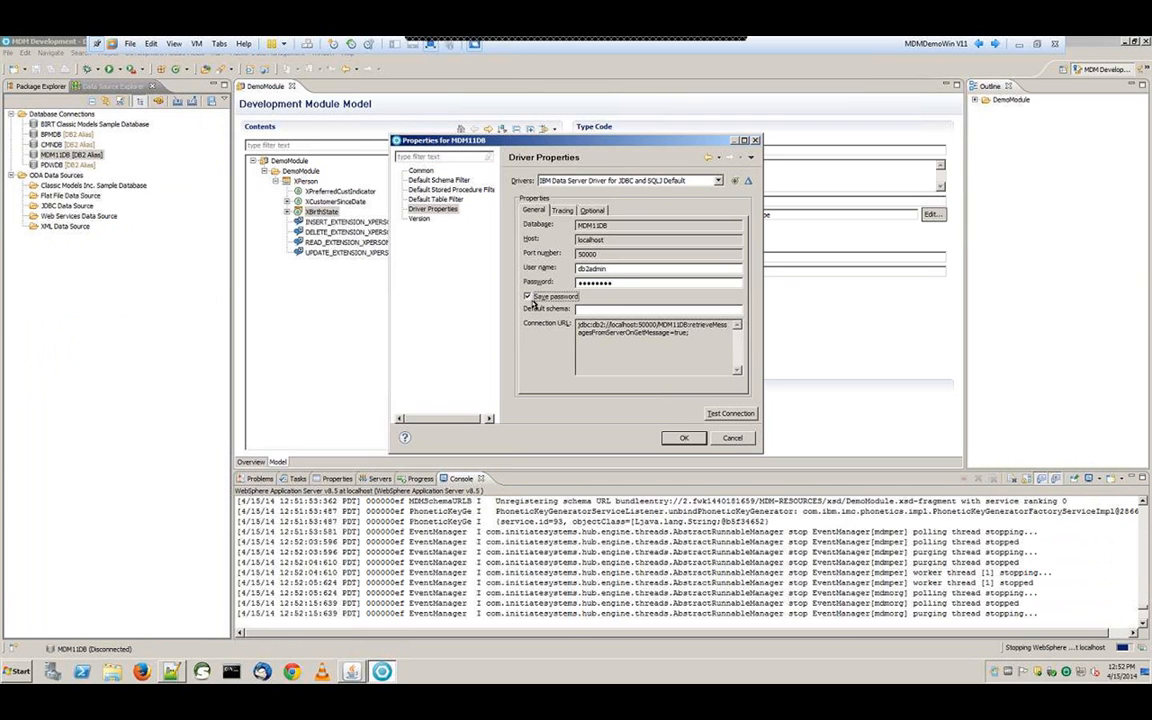
# Test the MDM11DB connection successfully and close its properties
pyautogui.click(753, 417)
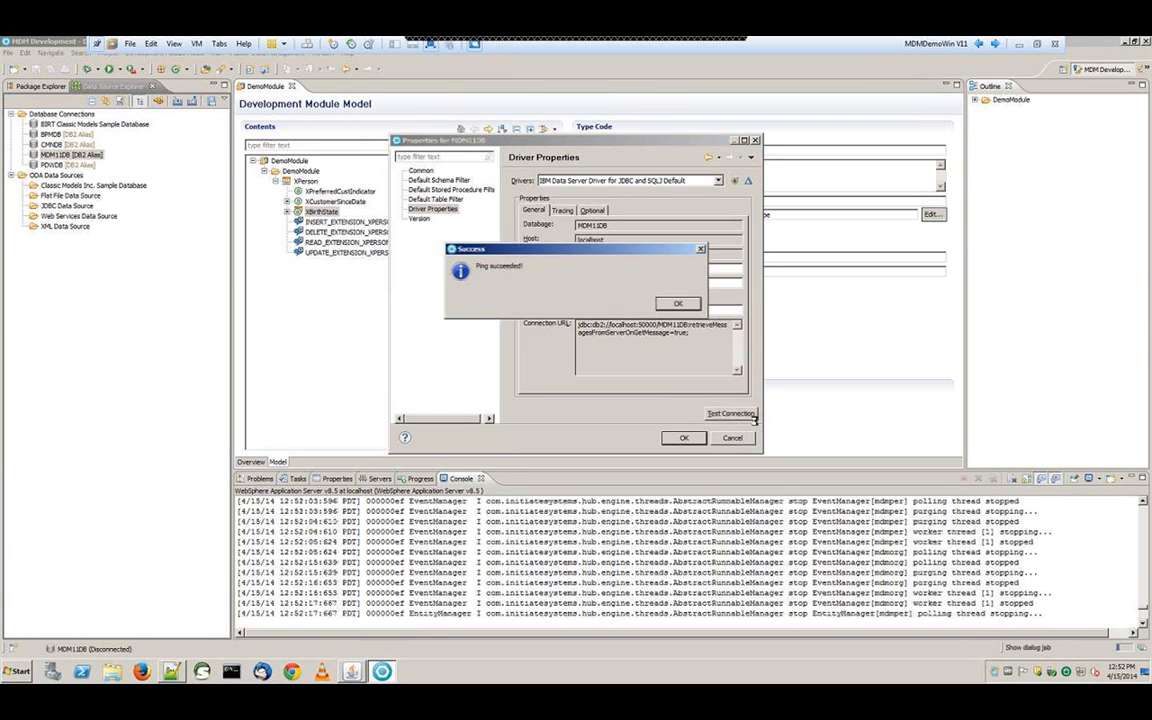
pyautogui.click(684, 305)
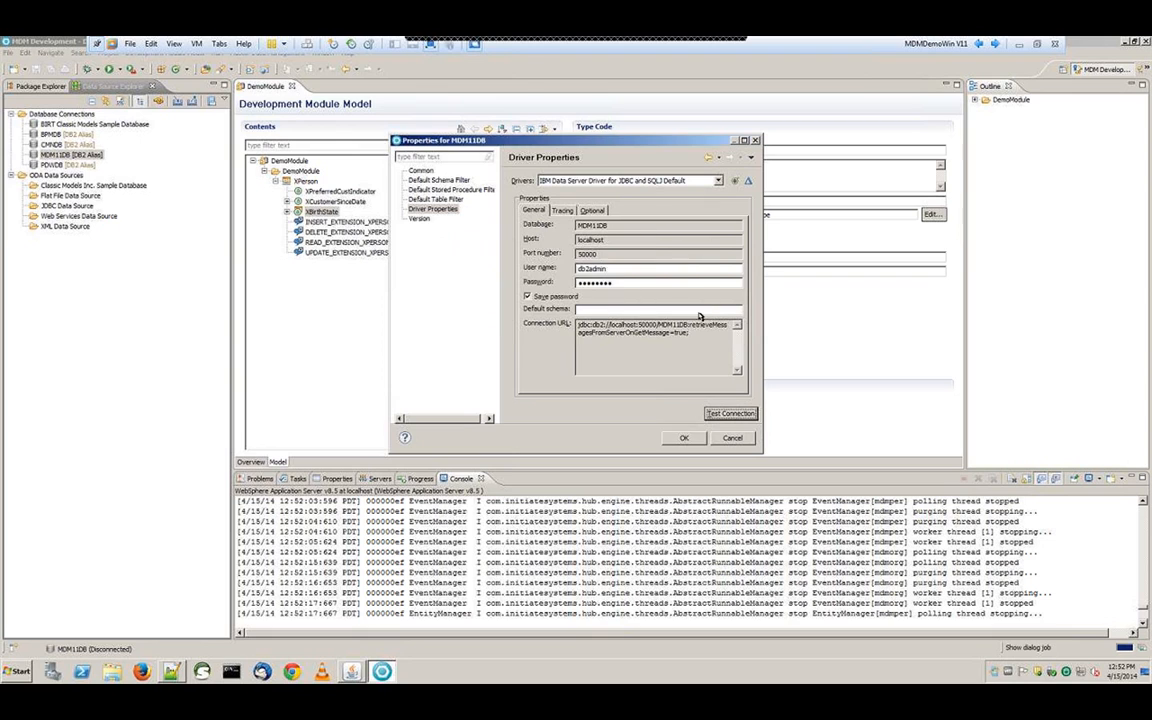
pyautogui.click(697, 439)
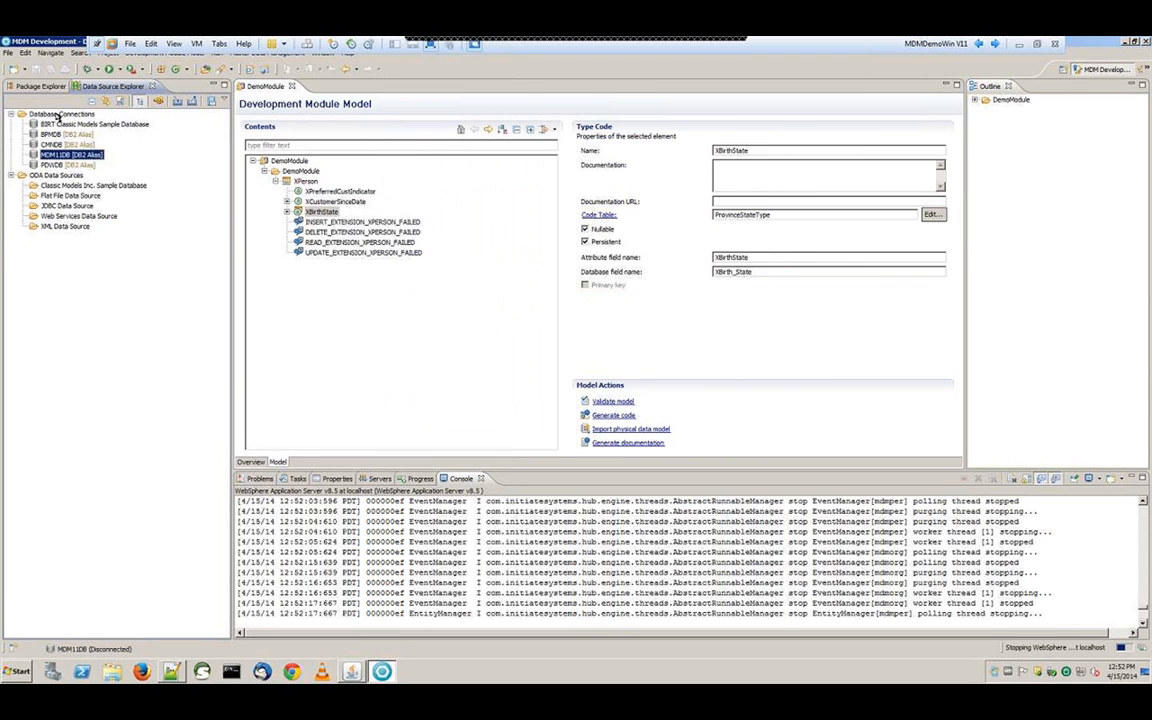
pyautogui.click(40, 86)
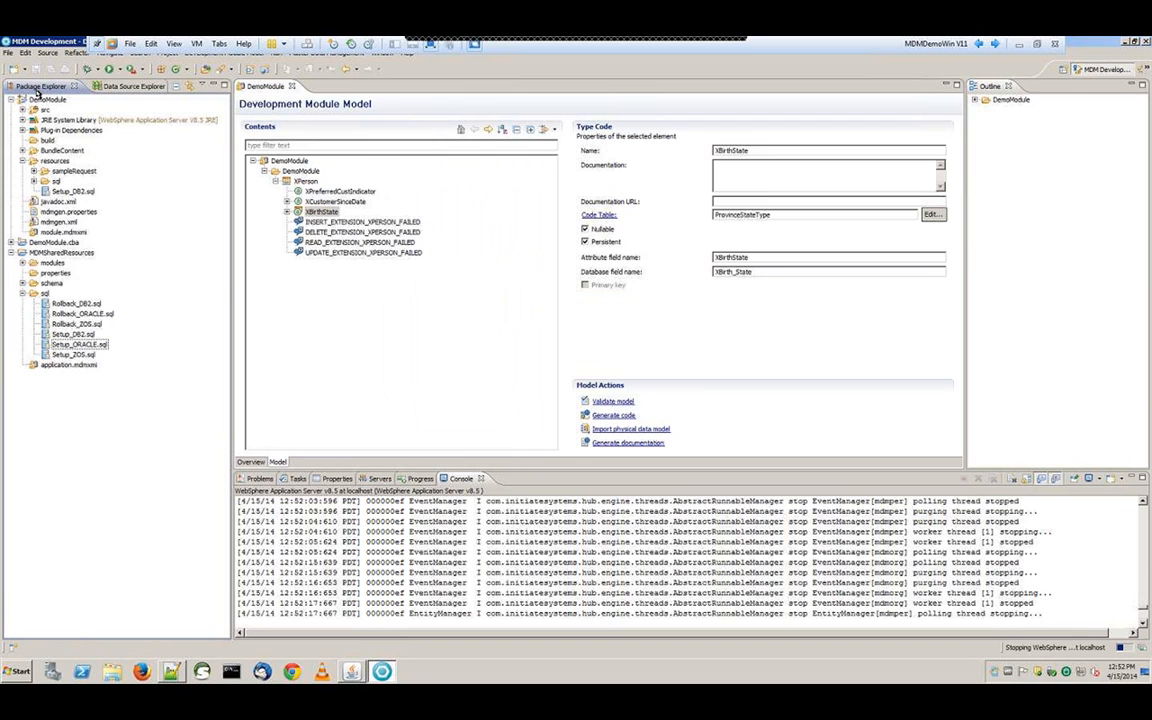
# Open DemoModule's Setup_DB2.sql in the SQL and XQuery Editor
pyautogui.click(75, 190)
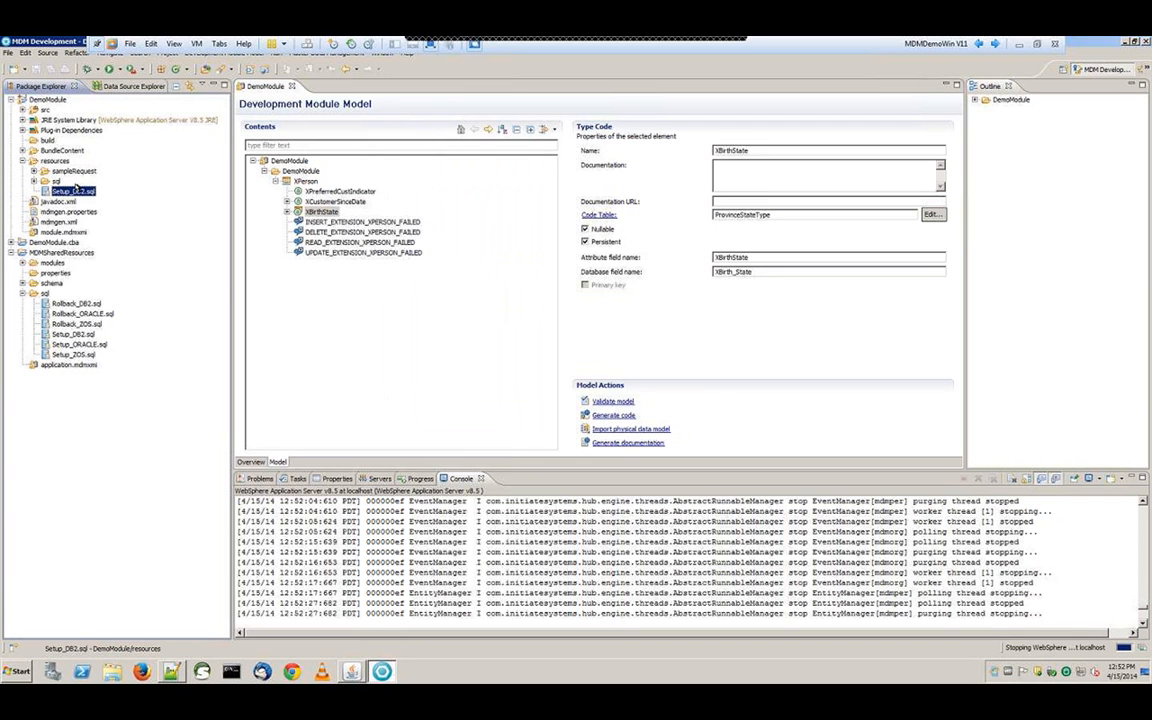
pyautogui.rightClick(77, 190)
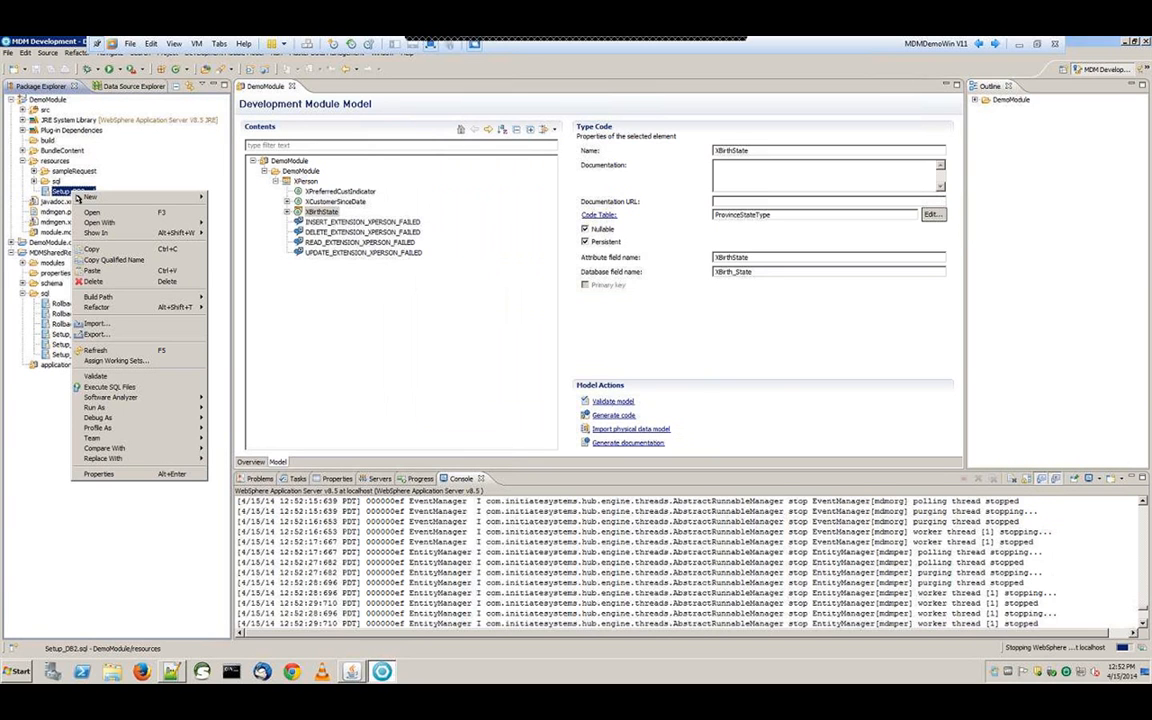
pyautogui.moveTo(83, 201)
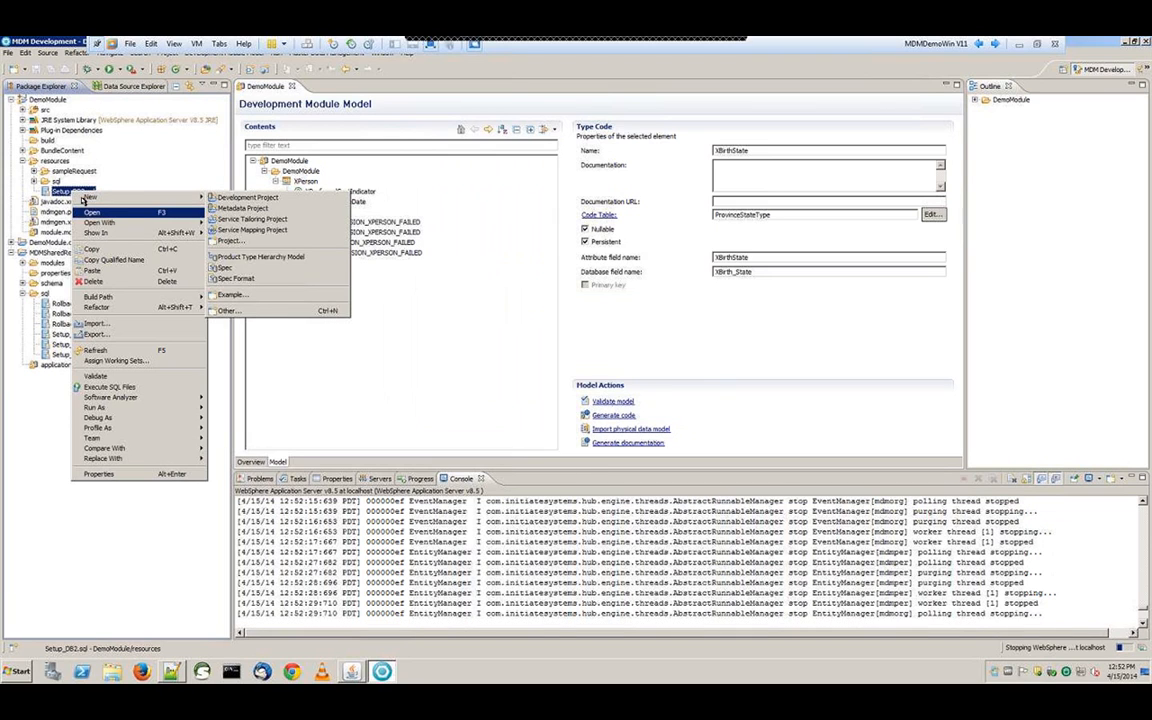
pyautogui.moveTo(150, 222)
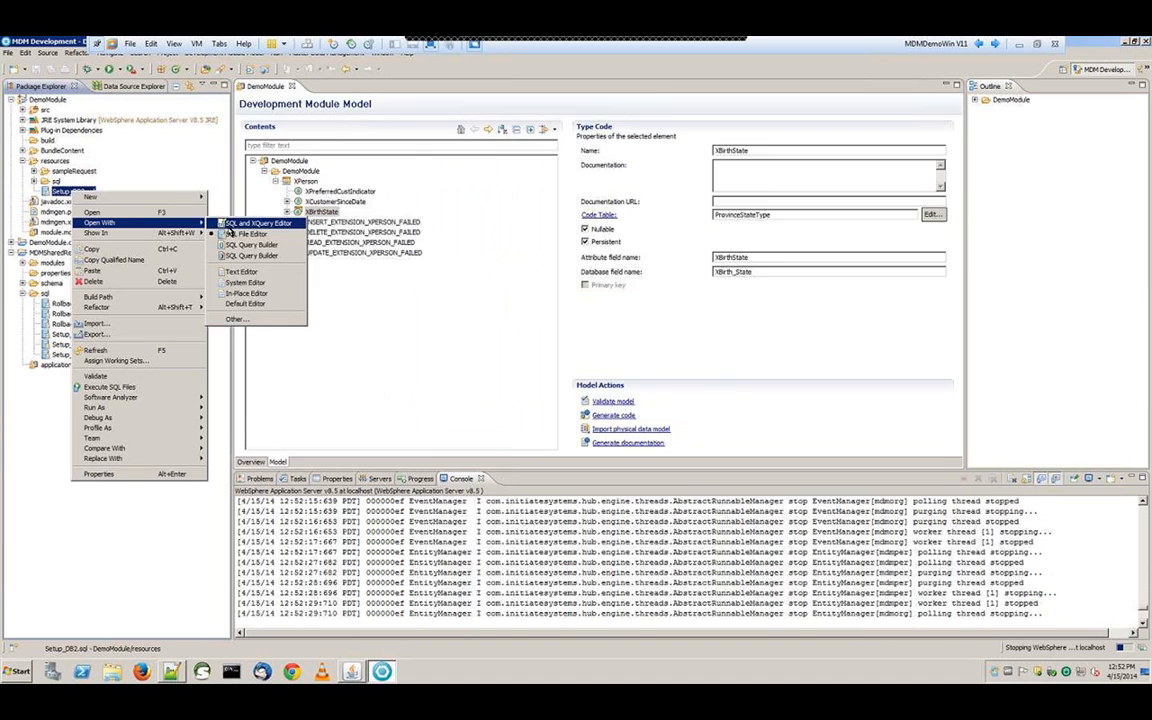
pyautogui.click(231, 232)
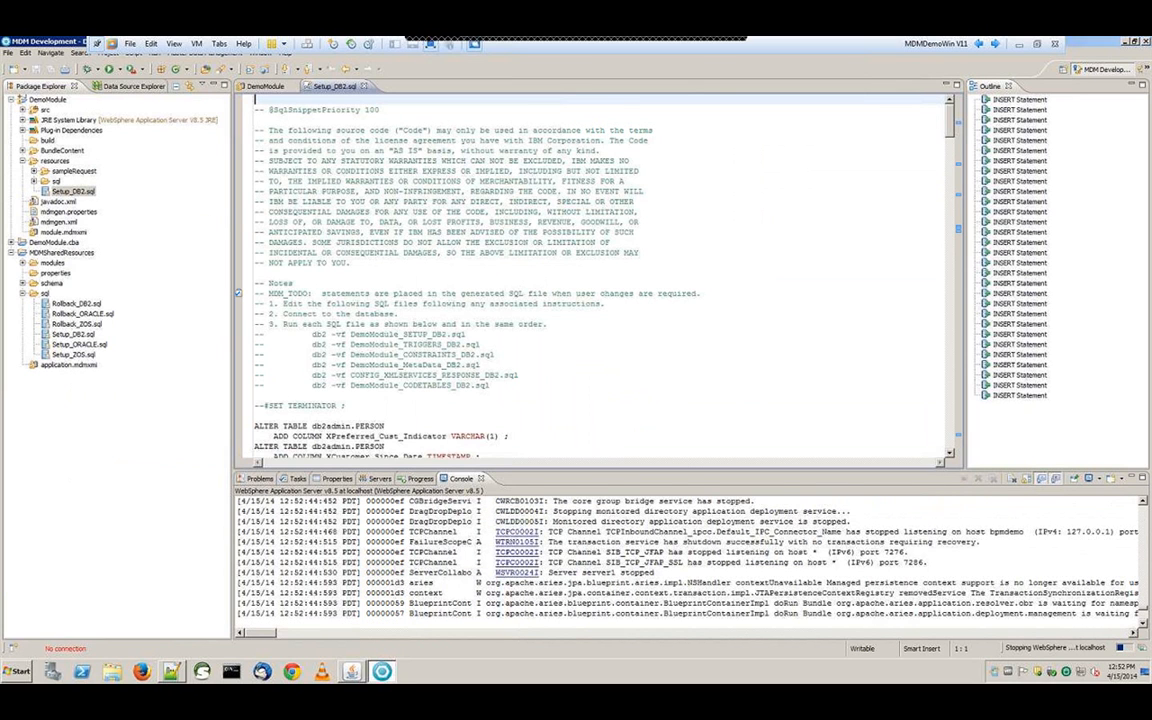
# Bind the Setup_DB2.sql editor to the MDM11DB database connection
pyautogui.rightClick(527, 230)
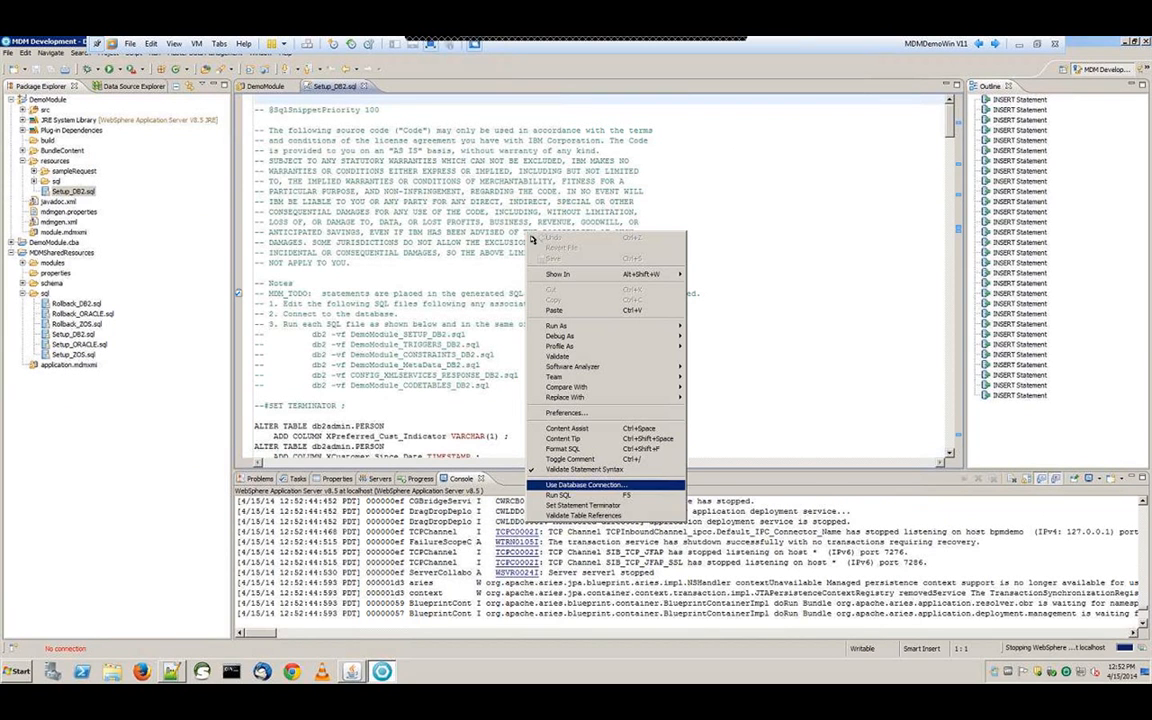
pyautogui.click(597, 485)
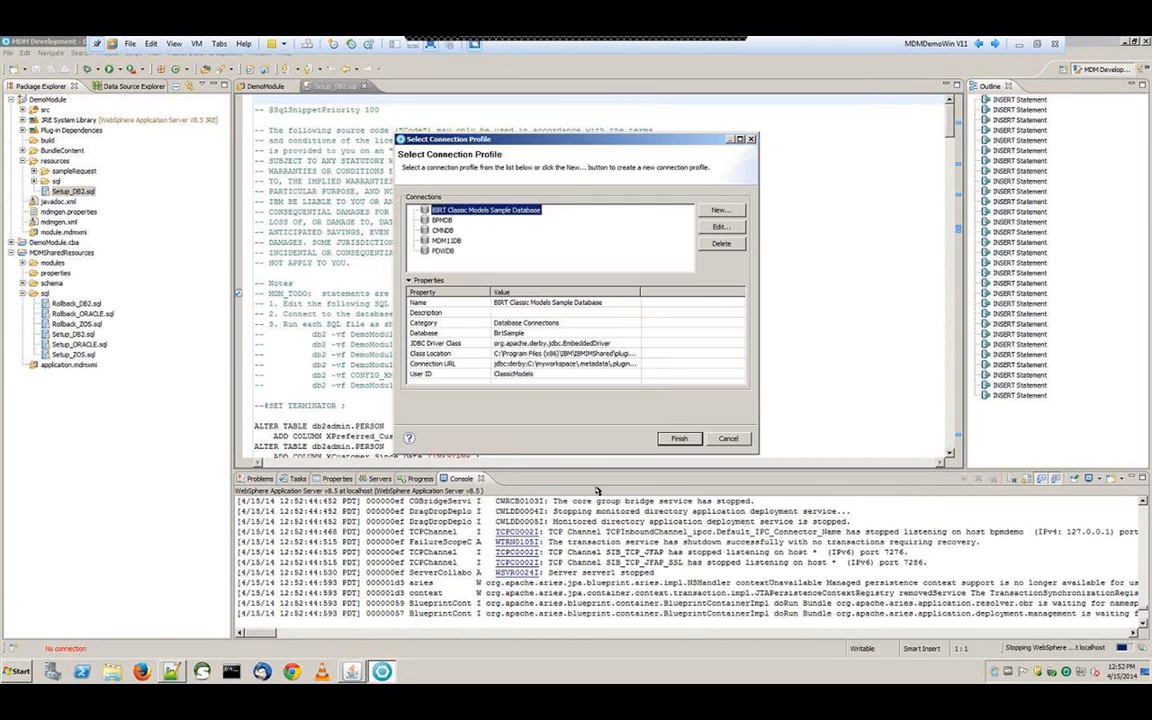
pyautogui.click(446, 241)
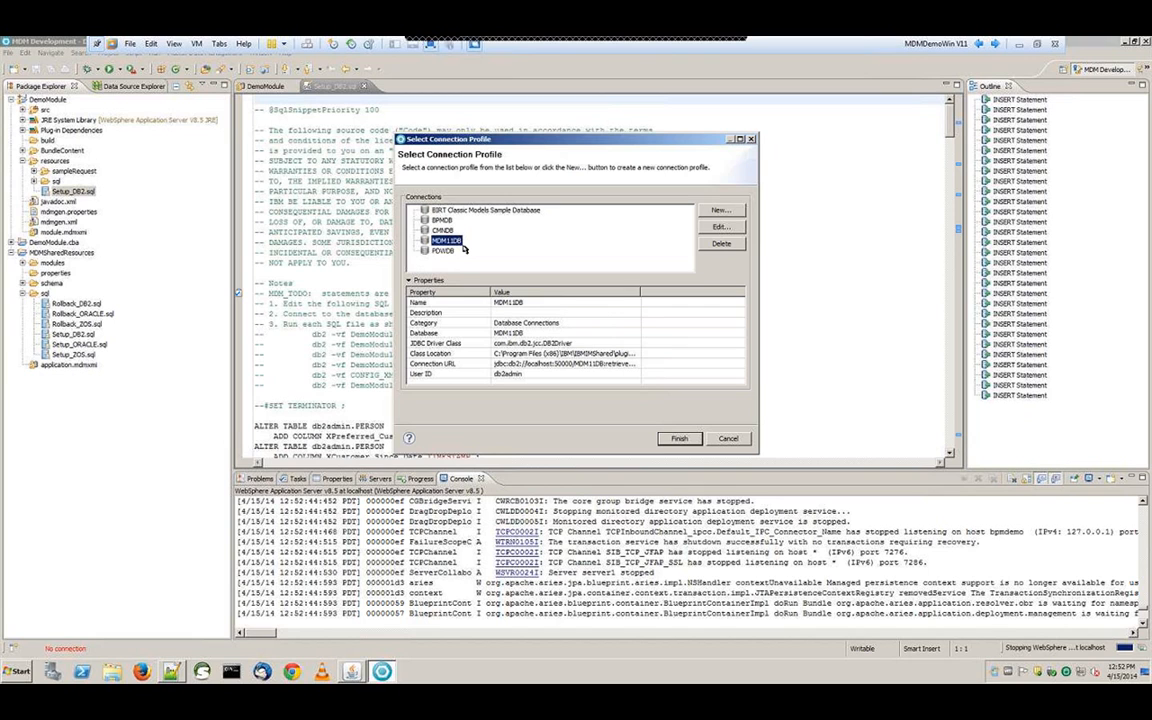
pyautogui.click(686, 443)
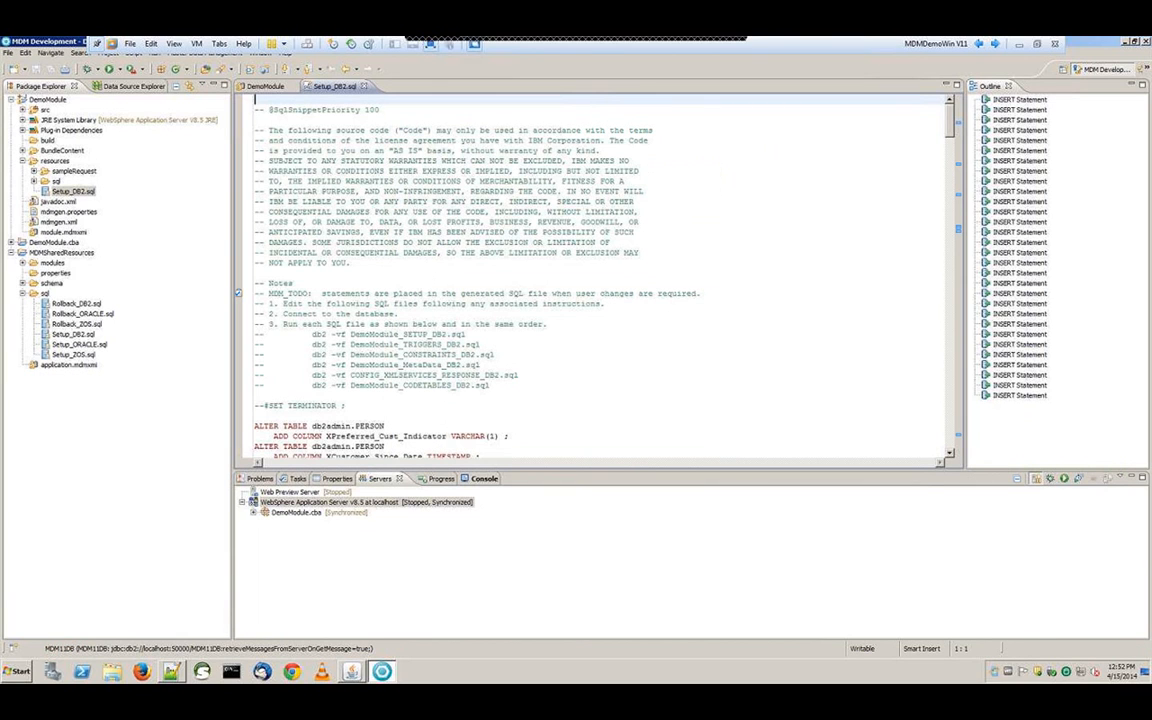
# Run Setup_DB2.sql on MDM11DB and review the succeeded ALTER, INSERT and sequence statements
pyautogui.rightClick(502, 221)
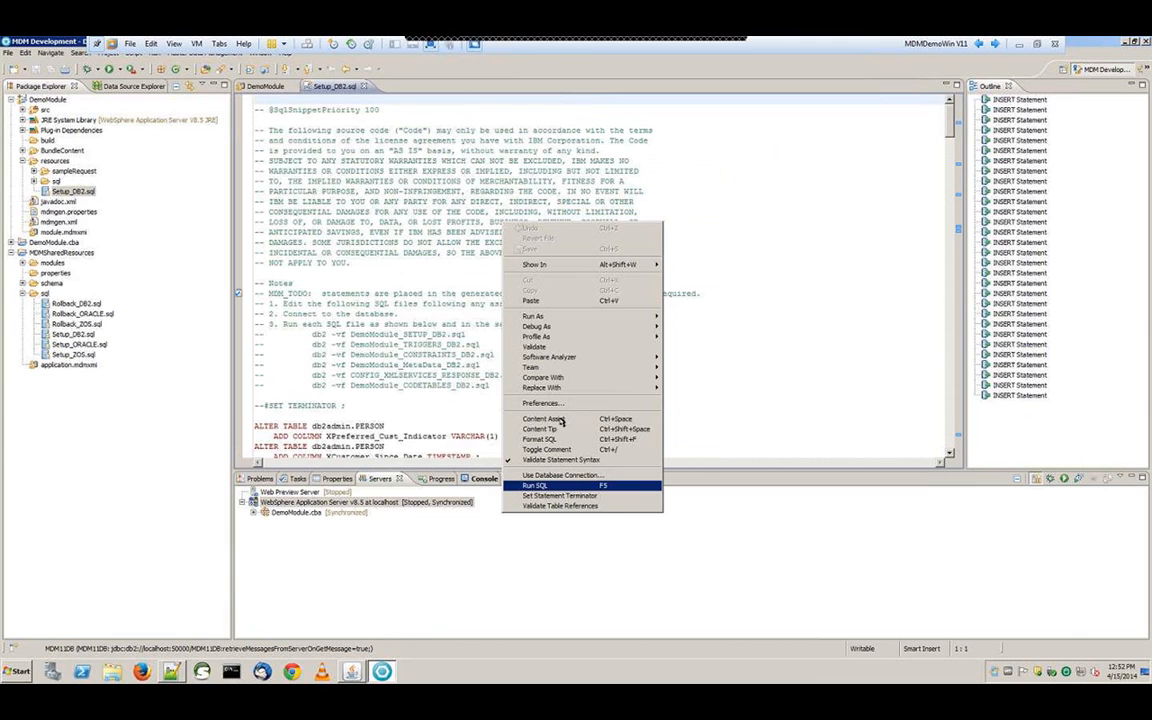
pyautogui.click(557, 486)
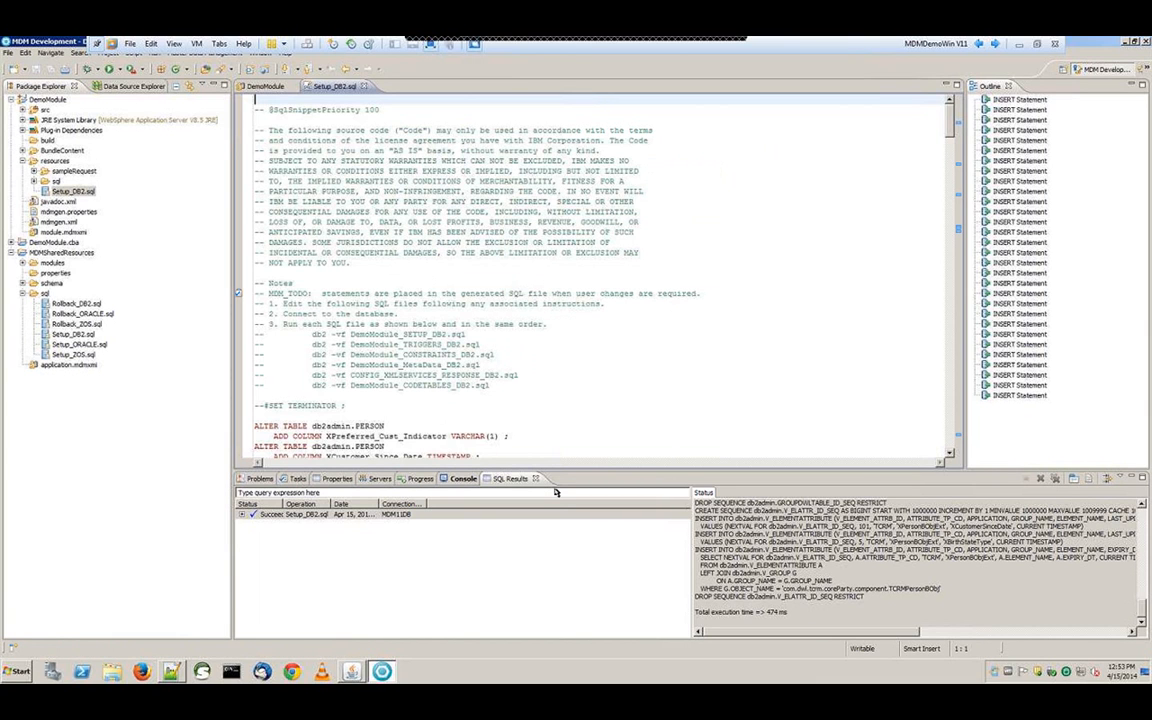
pyautogui.click(243, 515)
pyautogui.scroll(-3, 466, 546)
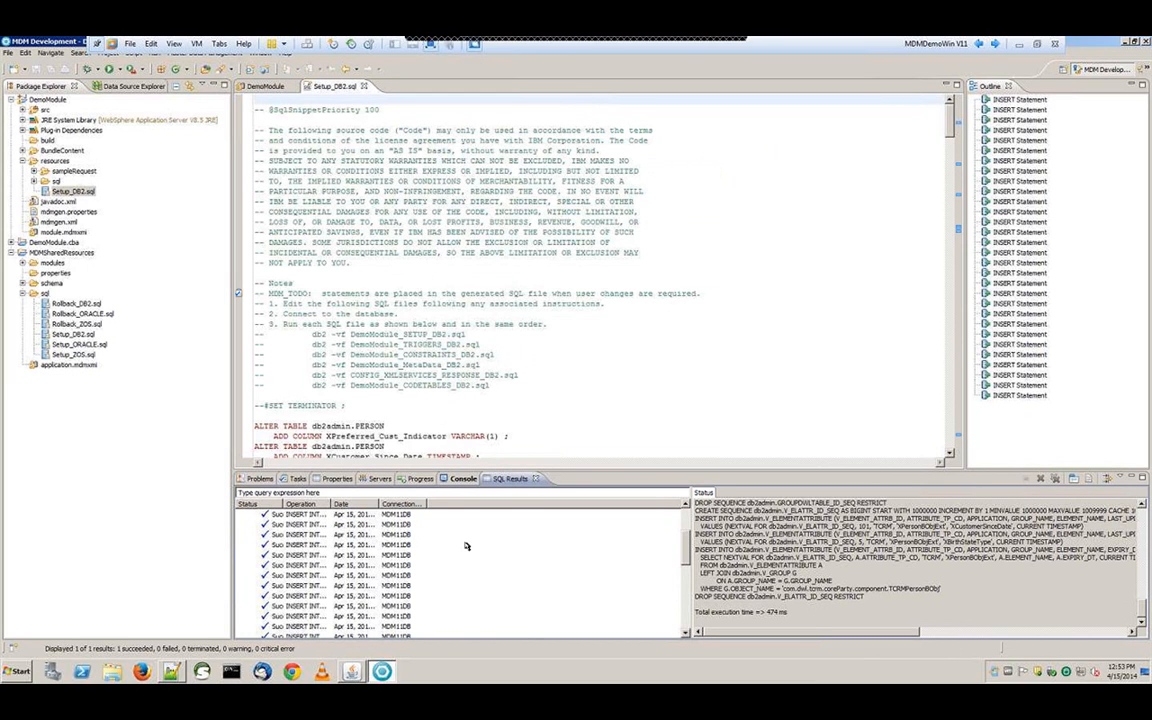
pyautogui.scroll(-2, 697, 560)
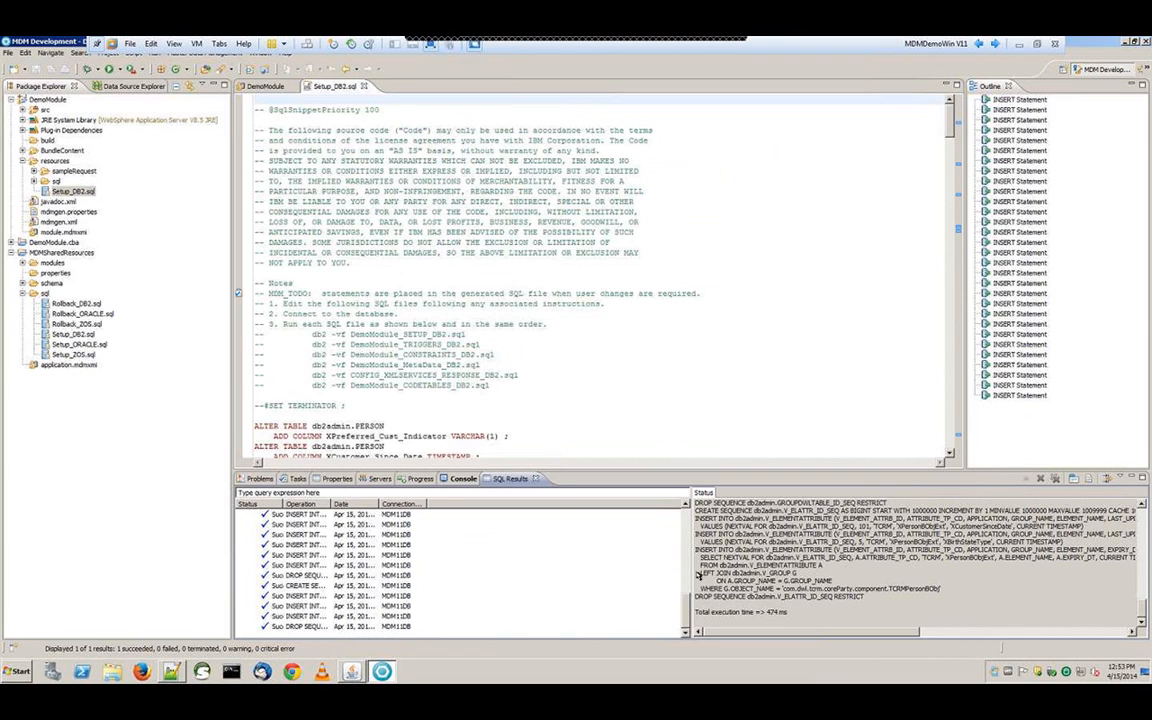
pyautogui.scroll(2, 698, 628)
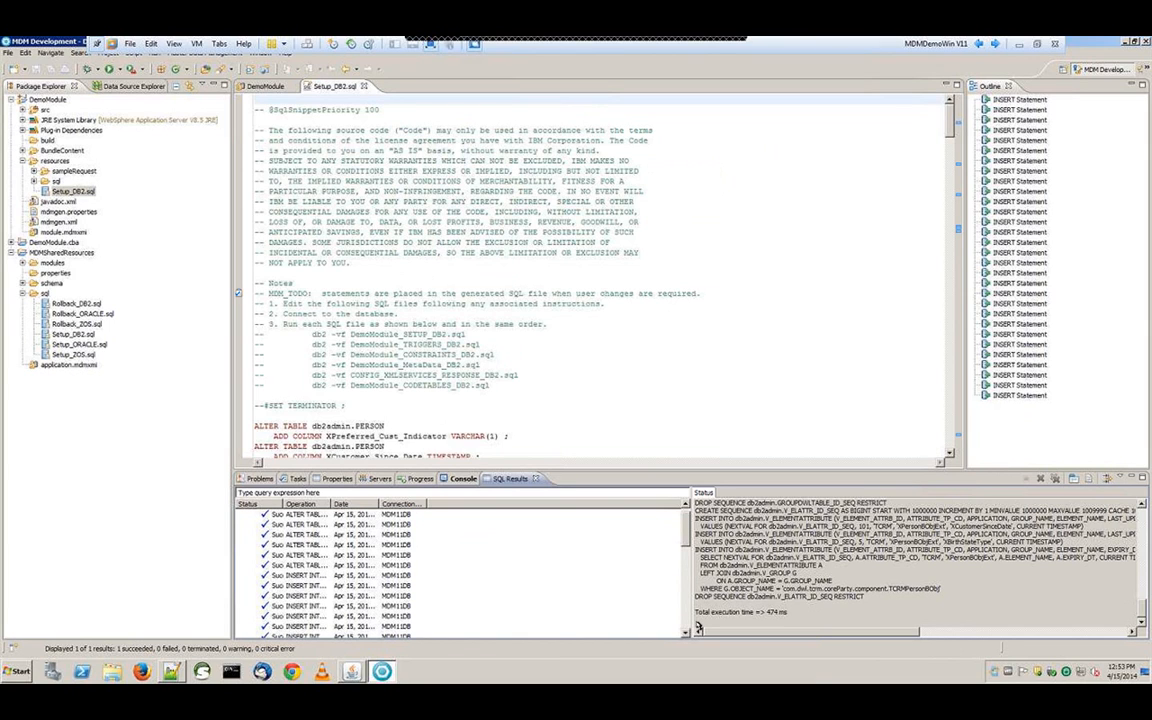
pyautogui.scroll(1, 690, 537)
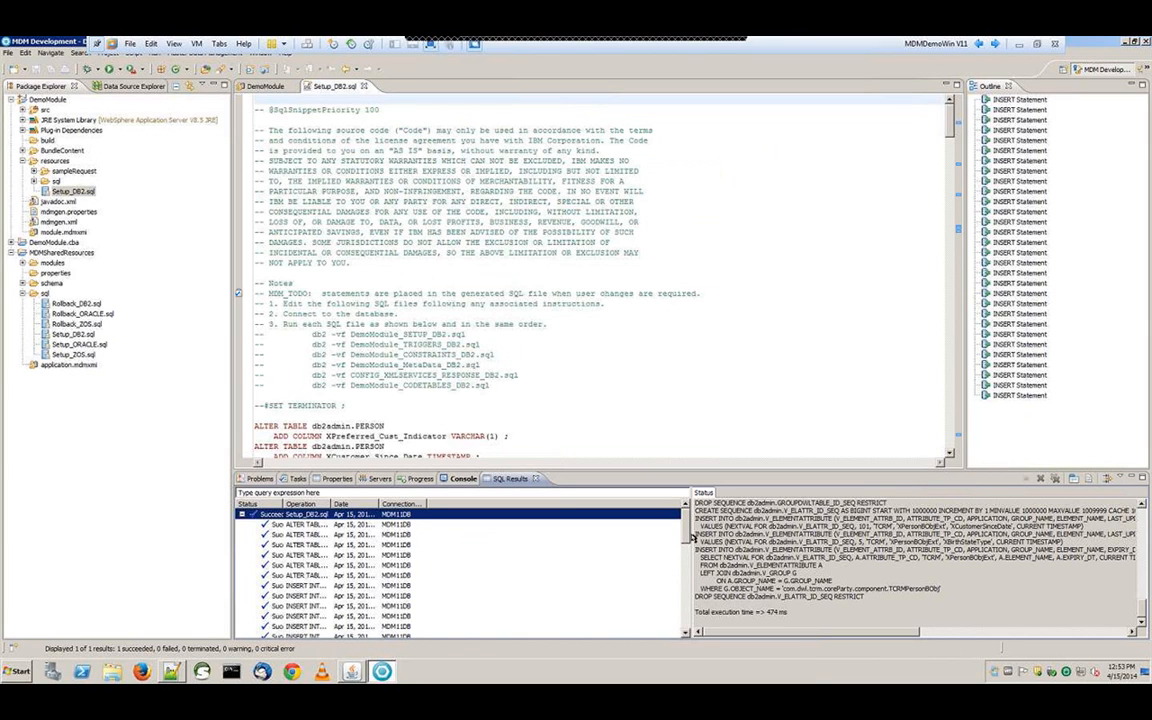
pyautogui.click(382, 479)
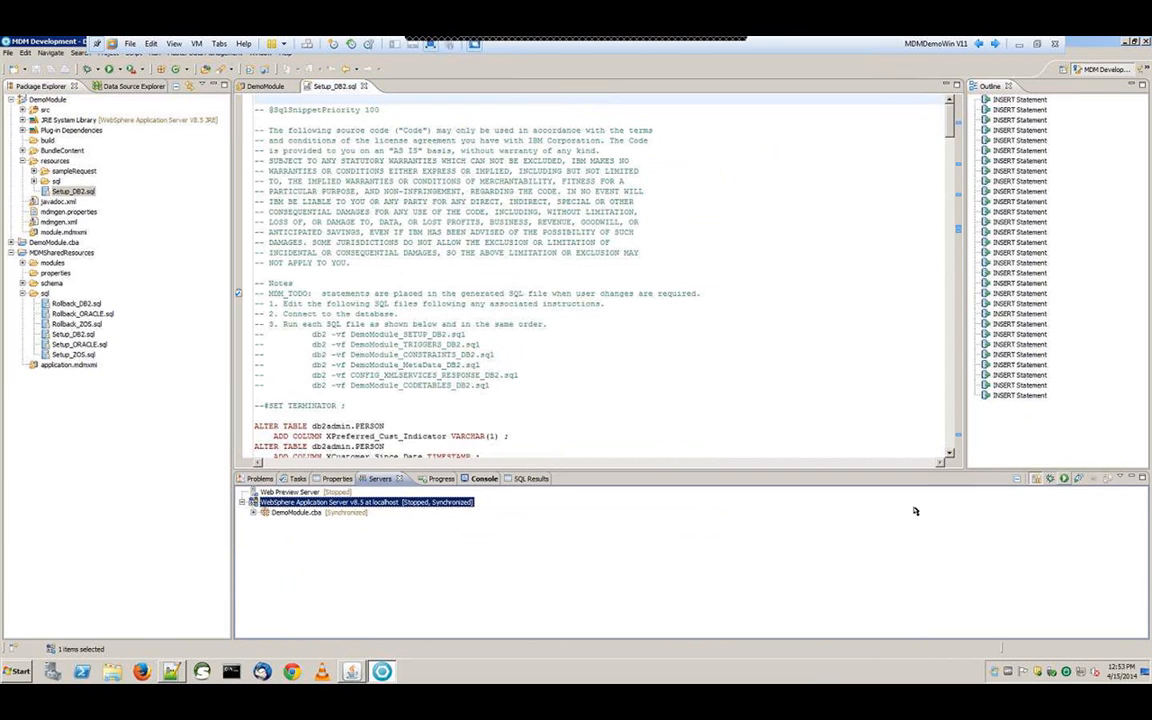
# Start the WebSphere Application Server again and minimize Rational Application Developer
pyautogui.click(1066, 480)
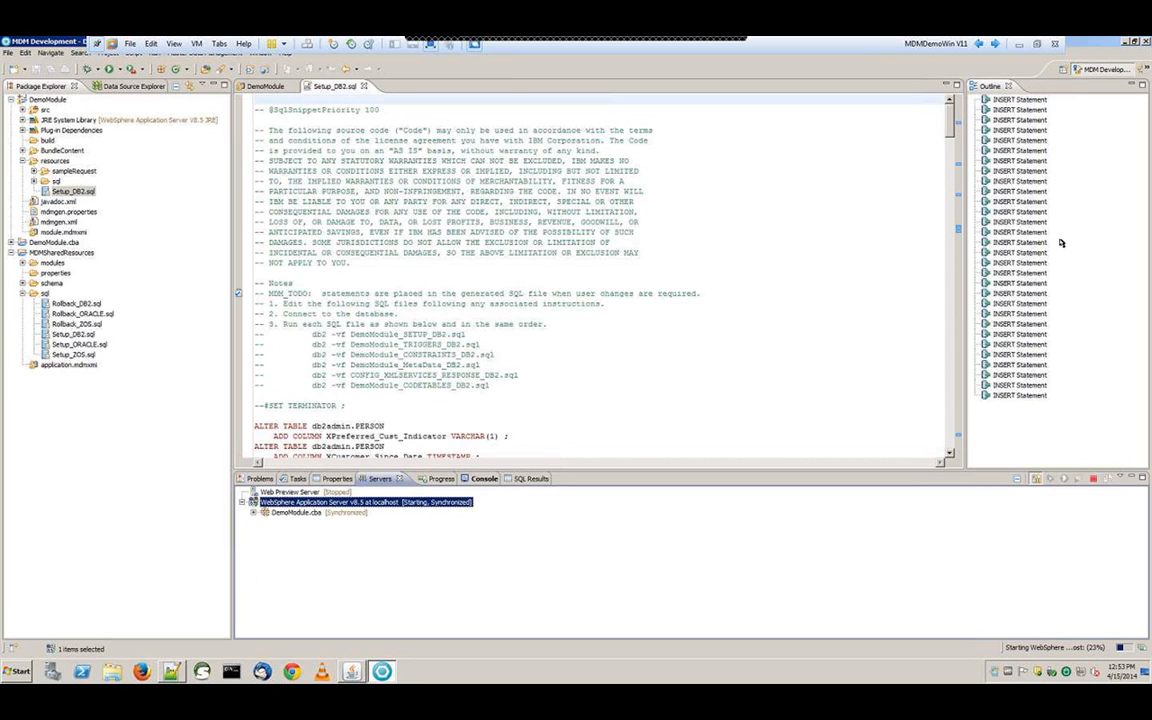
pyautogui.click(1126, 44)
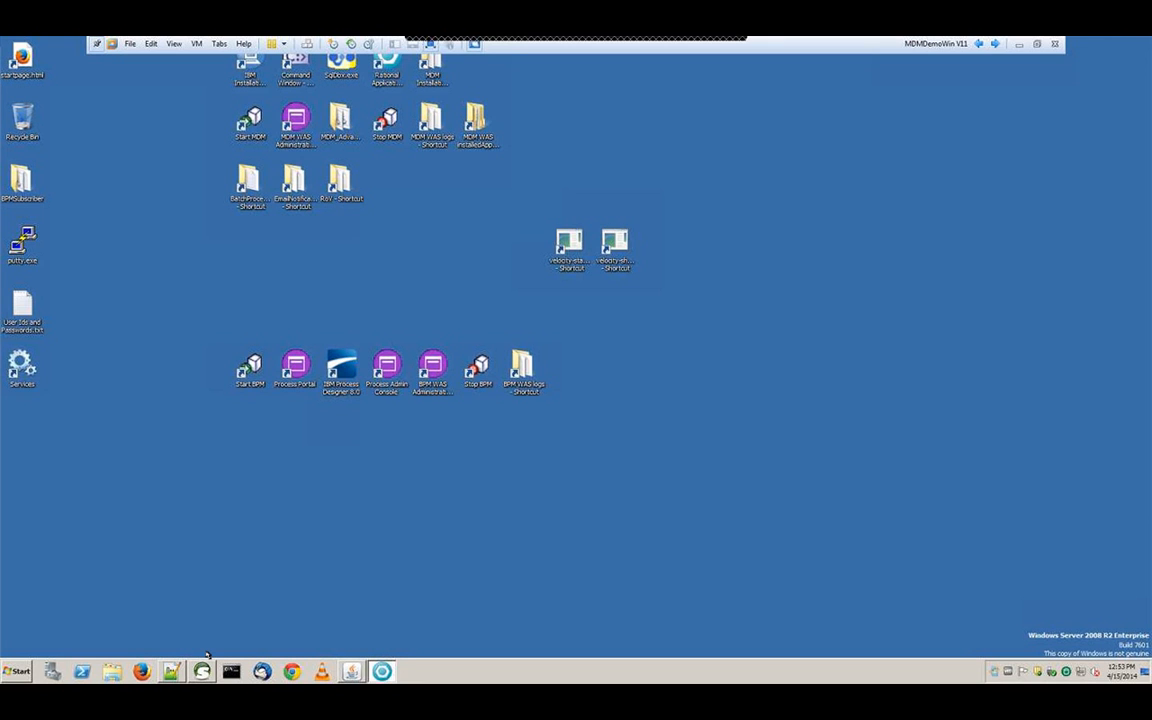
# Copy the entire addPerson request XML from Notepad++'s 'new 3' tab, then minimize Notepad++
pyautogui.click(171, 671)
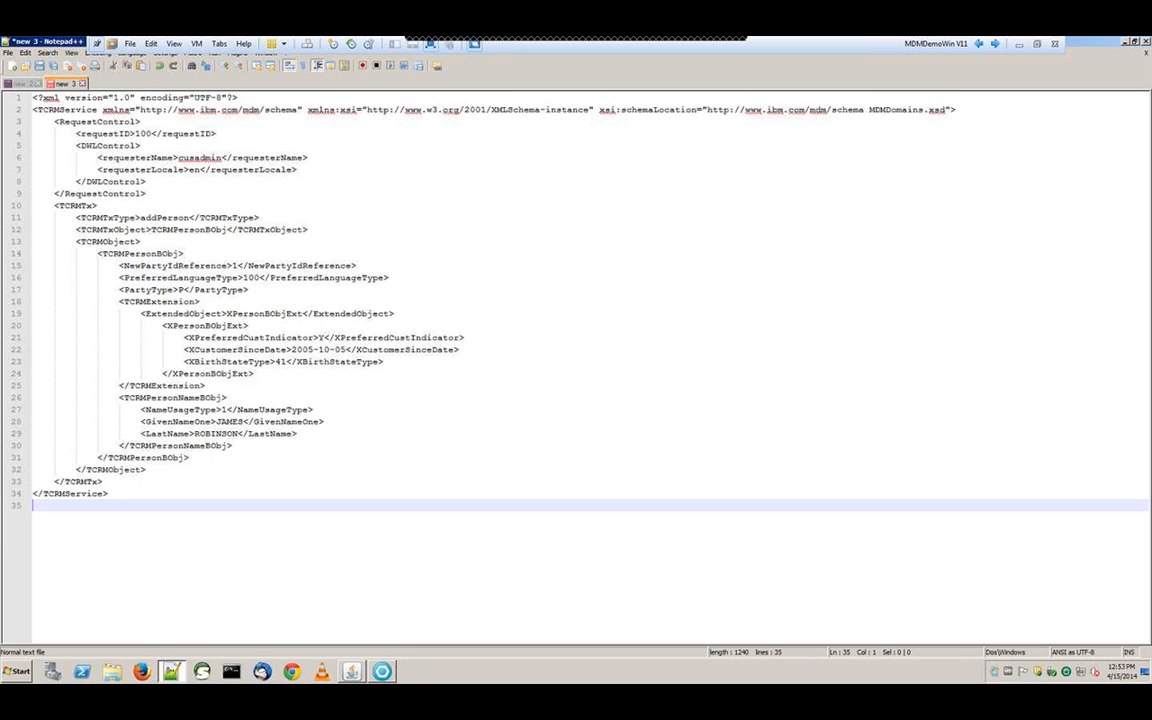
pyautogui.hotkey('ctrl', 'a')
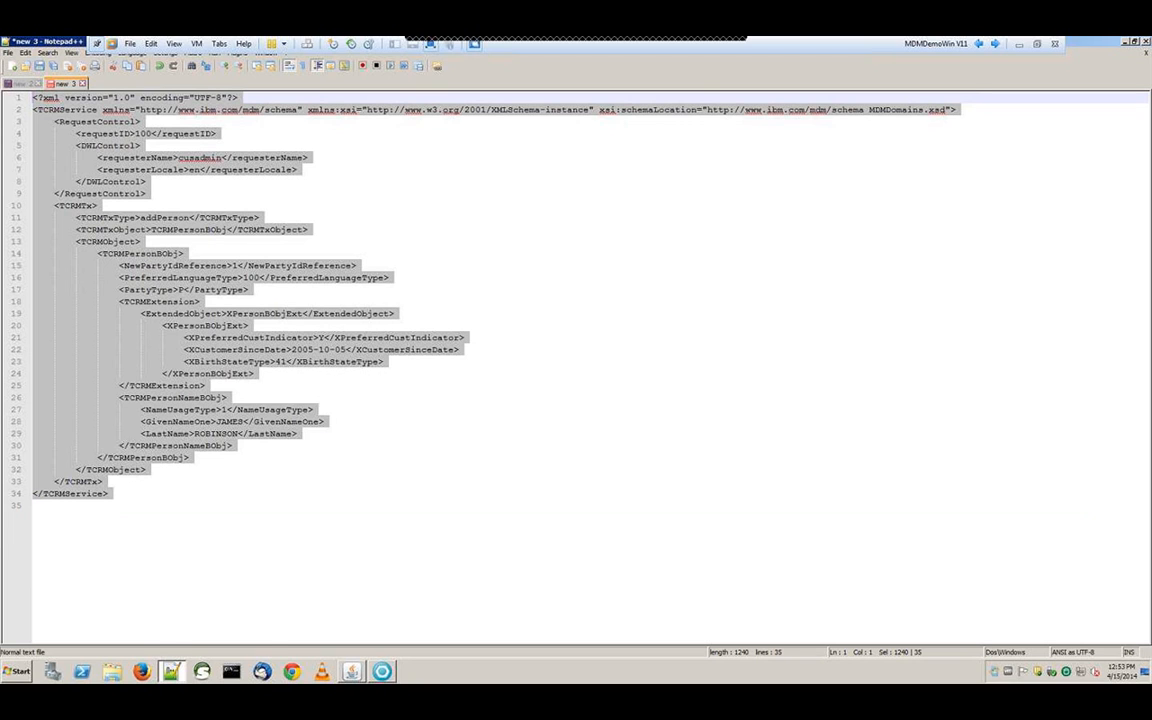
pyautogui.click(1127, 45)
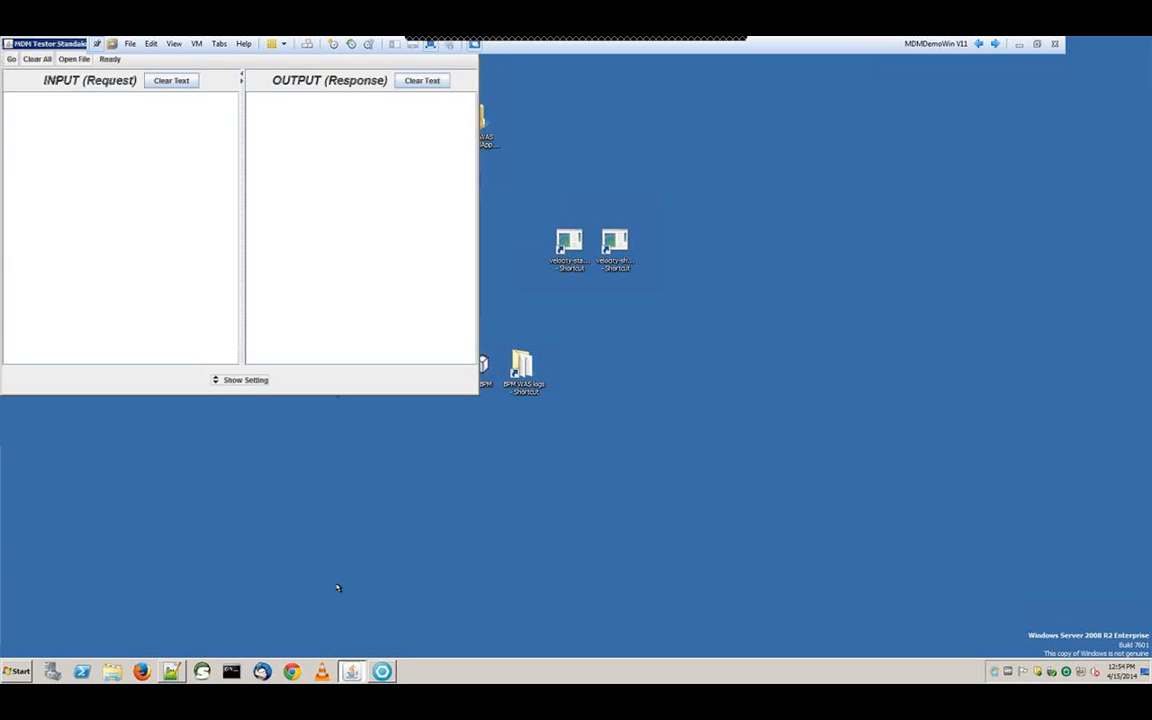
# Enlarge MDM Tester and paste the addPerson XML into the INPUT (Request) pane
pyautogui.moveTo(480, 398); pyautogui.dragTo(820, 562)
pyautogui.moveTo(480, 399); pyautogui.dragTo(891, 598)
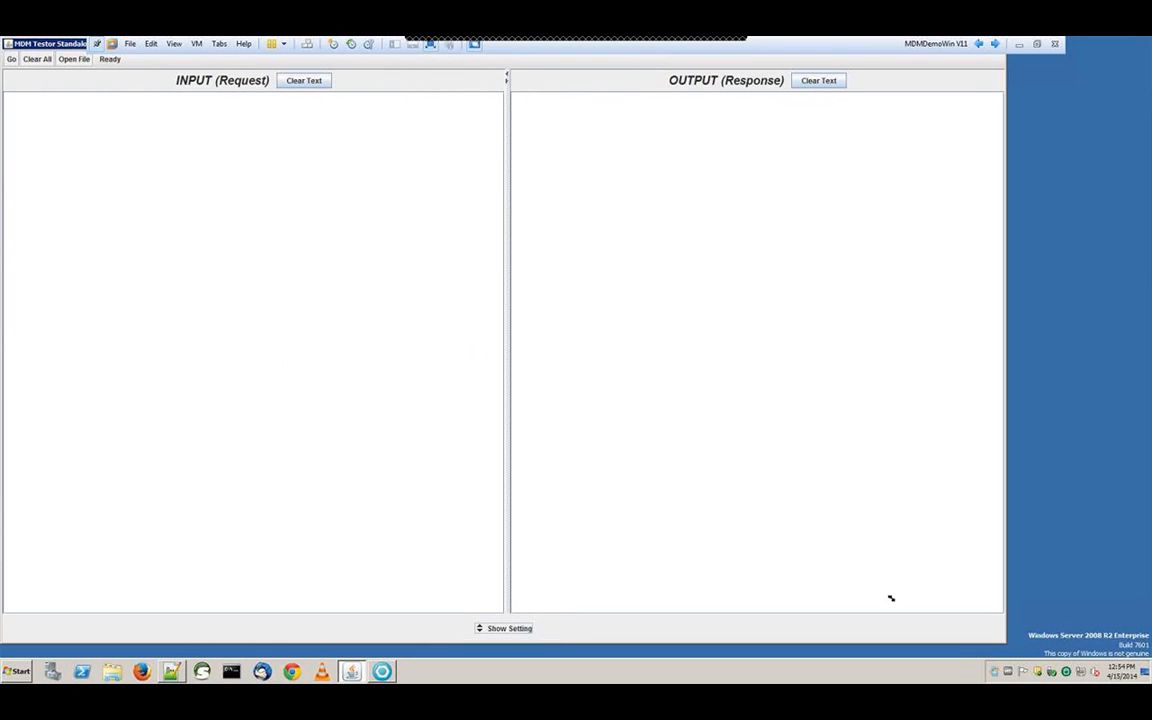
pyautogui.hotkey('ctrl', 'v')
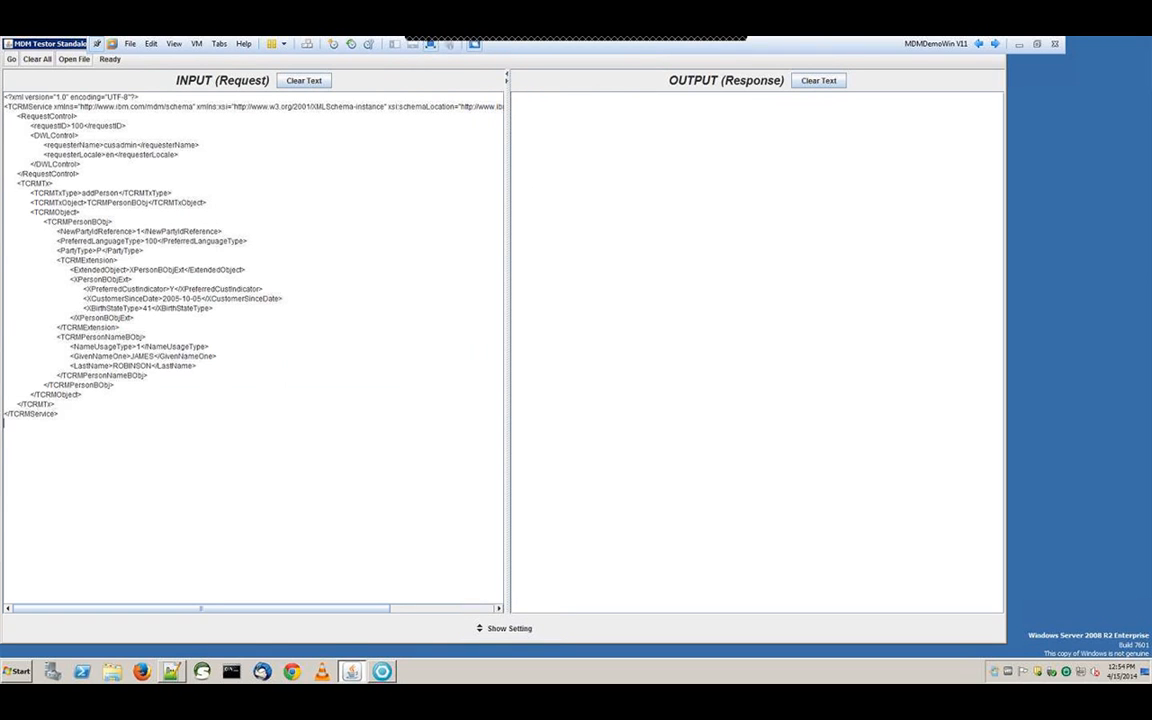
# Inspect the TCRMExtension block of extension fields in the pasted request
pyautogui.moveTo(43, 45); pyautogui.dragTo(65, 55)
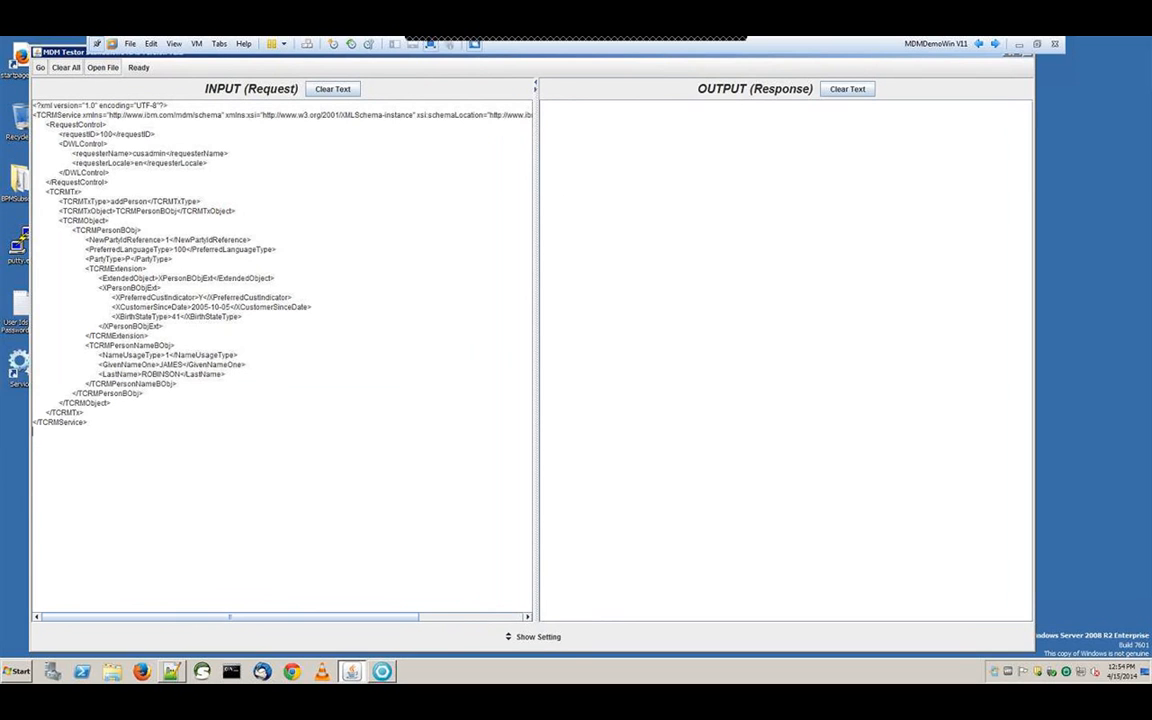
pyautogui.moveTo(85, 268); pyautogui.dragTo(149, 336)
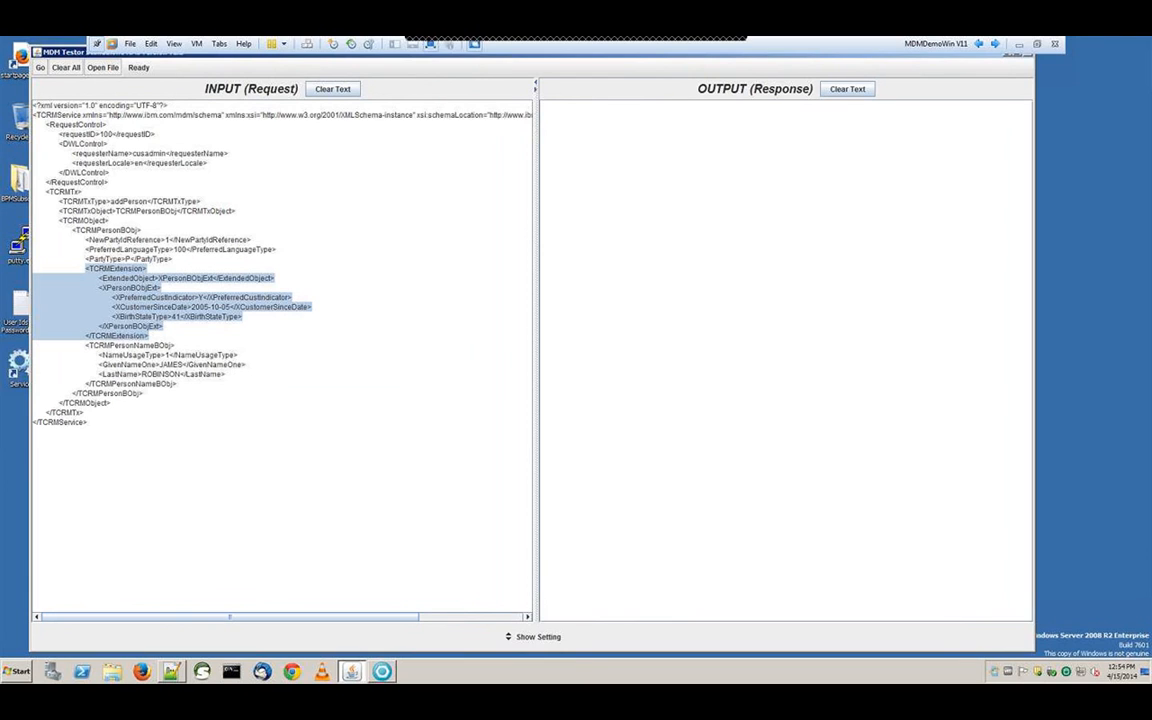
pyautogui.click(168, 162)
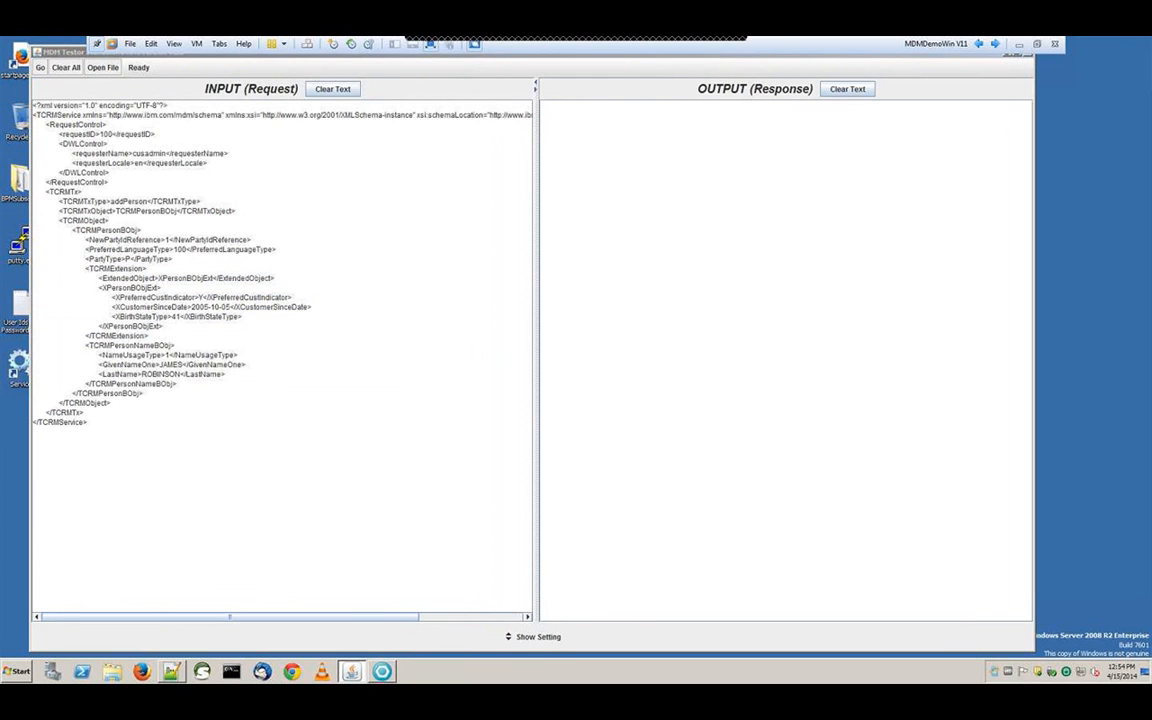
pyautogui.click(382, 672)
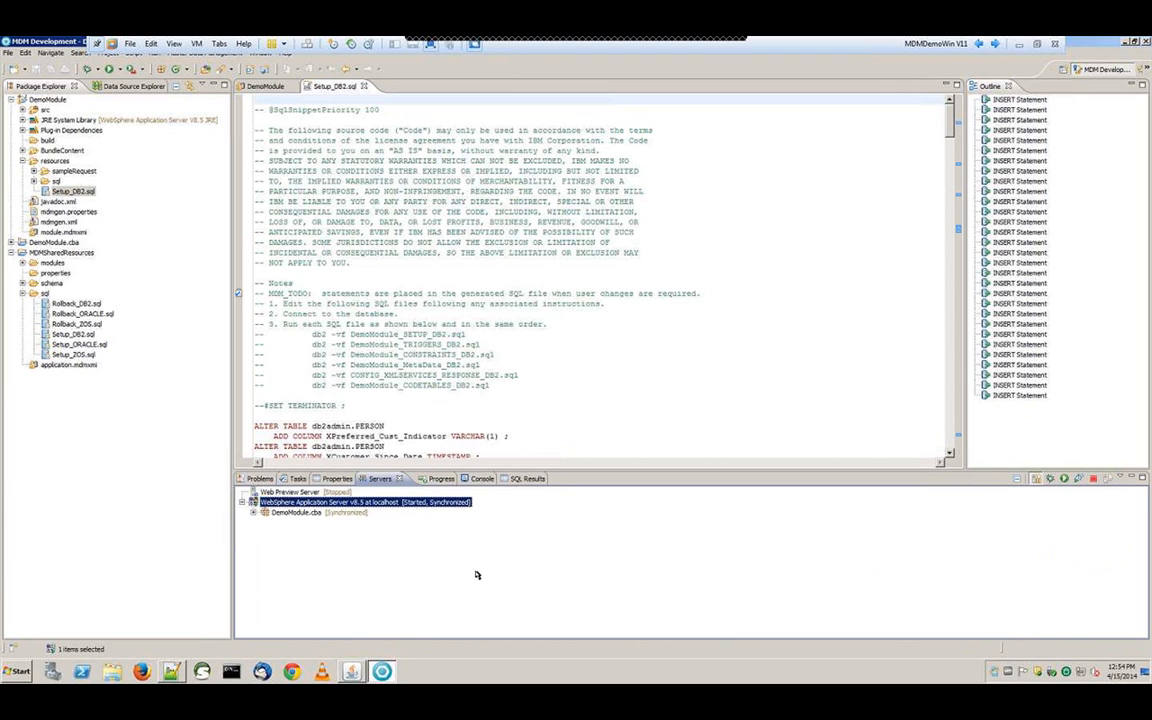
# Minimize Rational Application Developer to return to MDM Tester for the addPerson SUCCESS response
pyautogui.click(1127, 43)
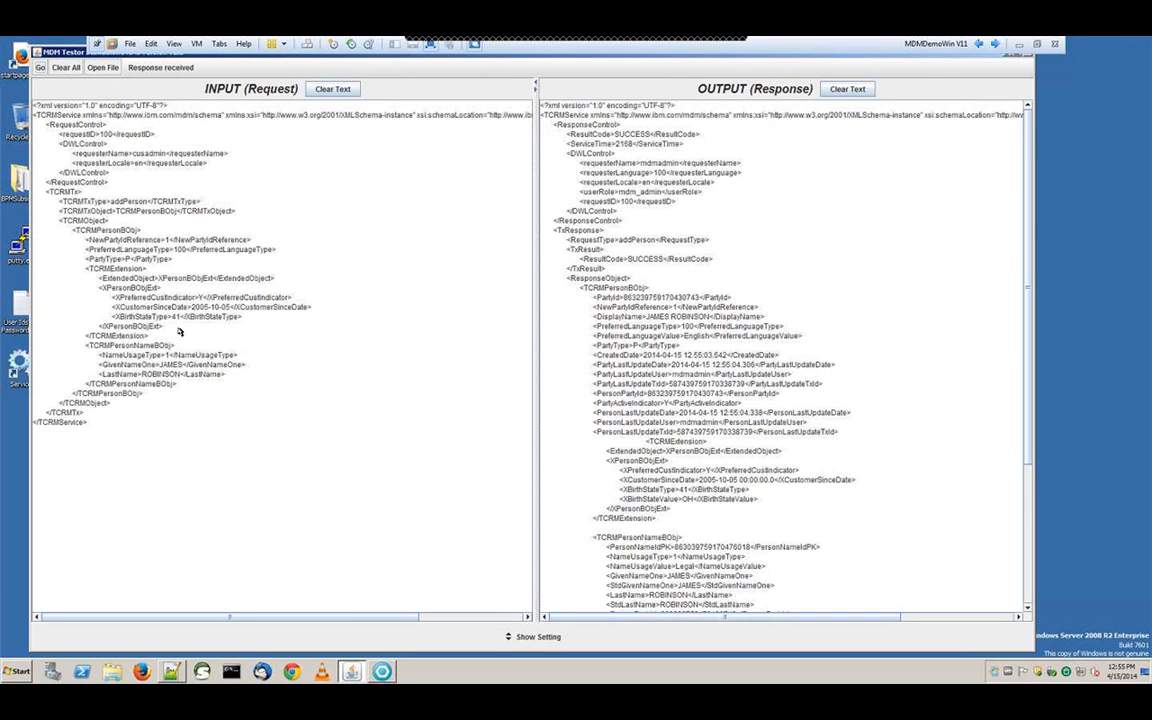
# Check the addPerson response shows SUCCESS and the XPersonBObjExt fields including XBirthStateValue
pyautogui.doubleClick(636, 139)
pyautogui.moveTo(1027, 208); pyautogui.dragTo(1027, 277)
pyautogui.moveTo(713, 390); pyautogui.dragTo(592, 371)
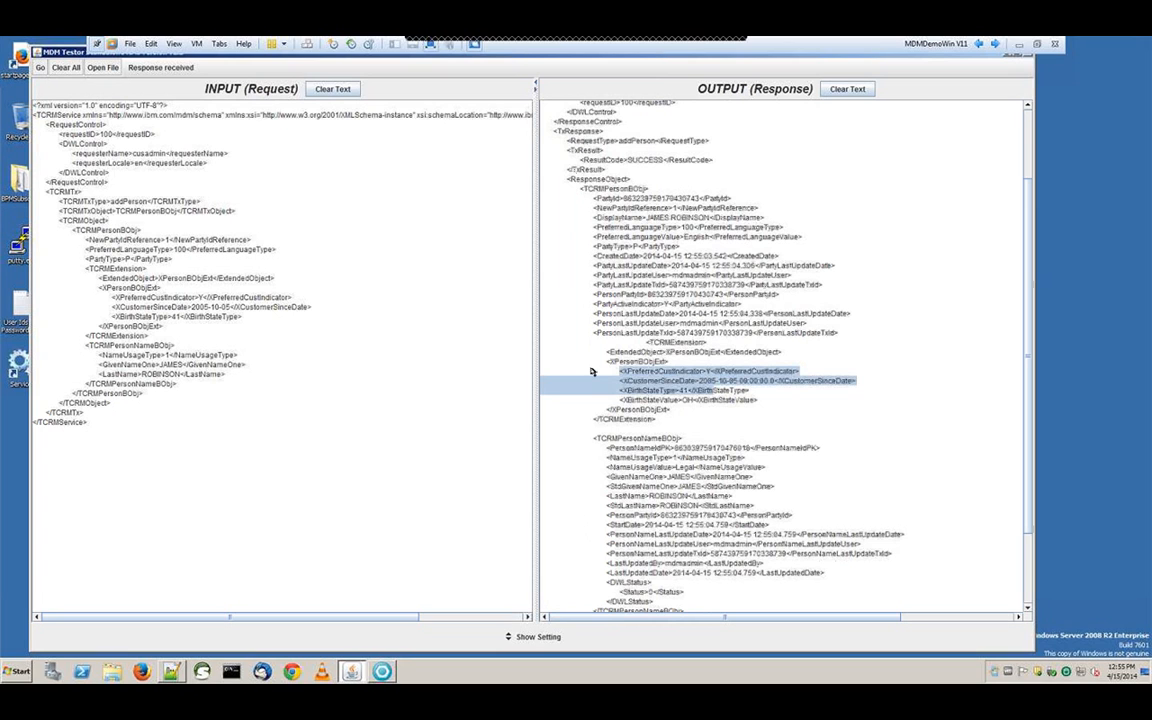
pyautogui.moveTo(592, 371); pyautogui.dragTo(727, 400)
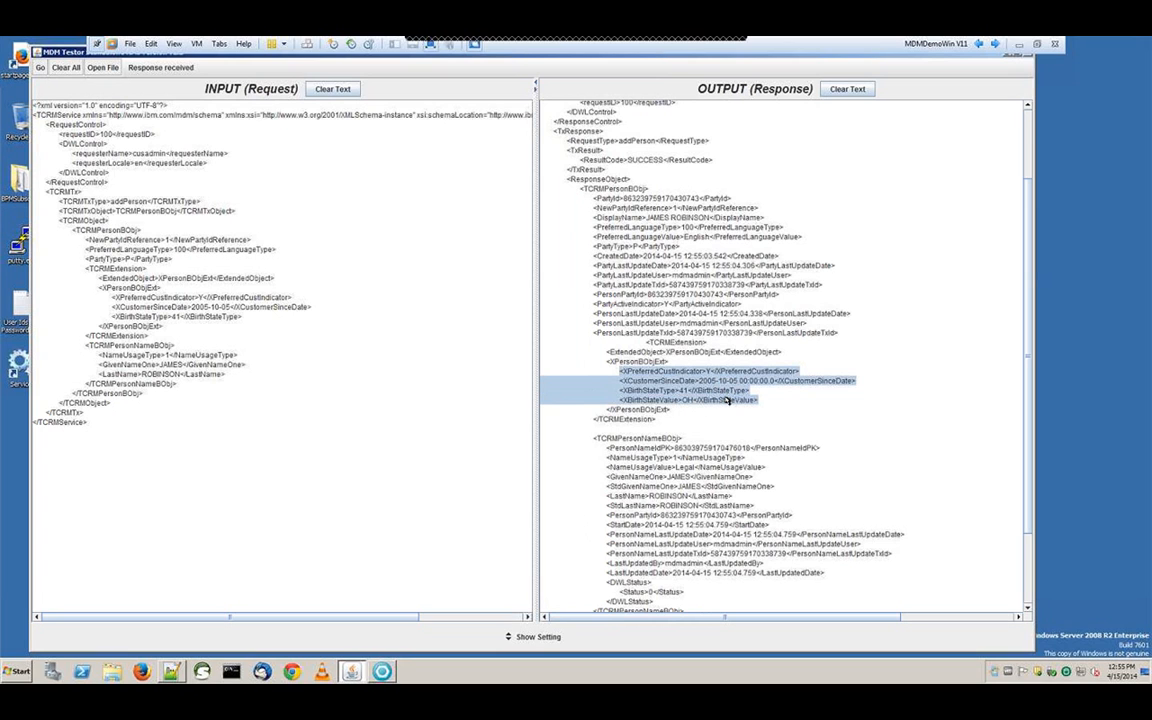
pyautogui.scroll(3, 1025, 388)
pyautogui.scroll(1, 1025, 388)
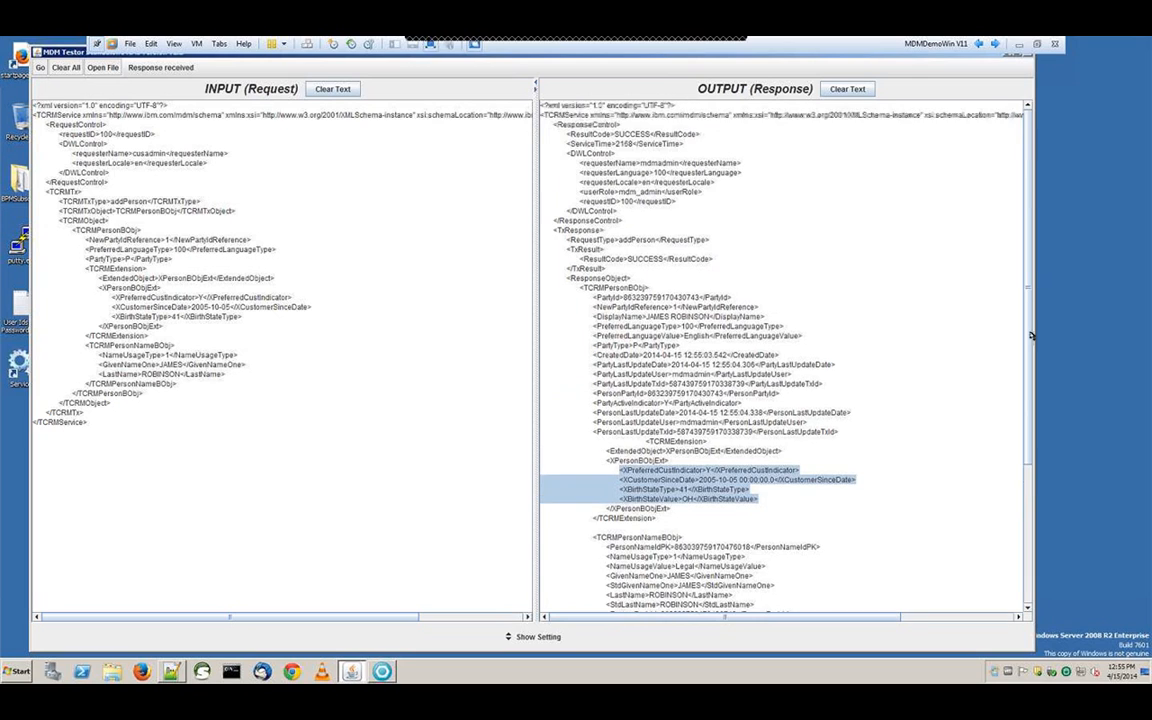
pyautogui.click(1029, 276)
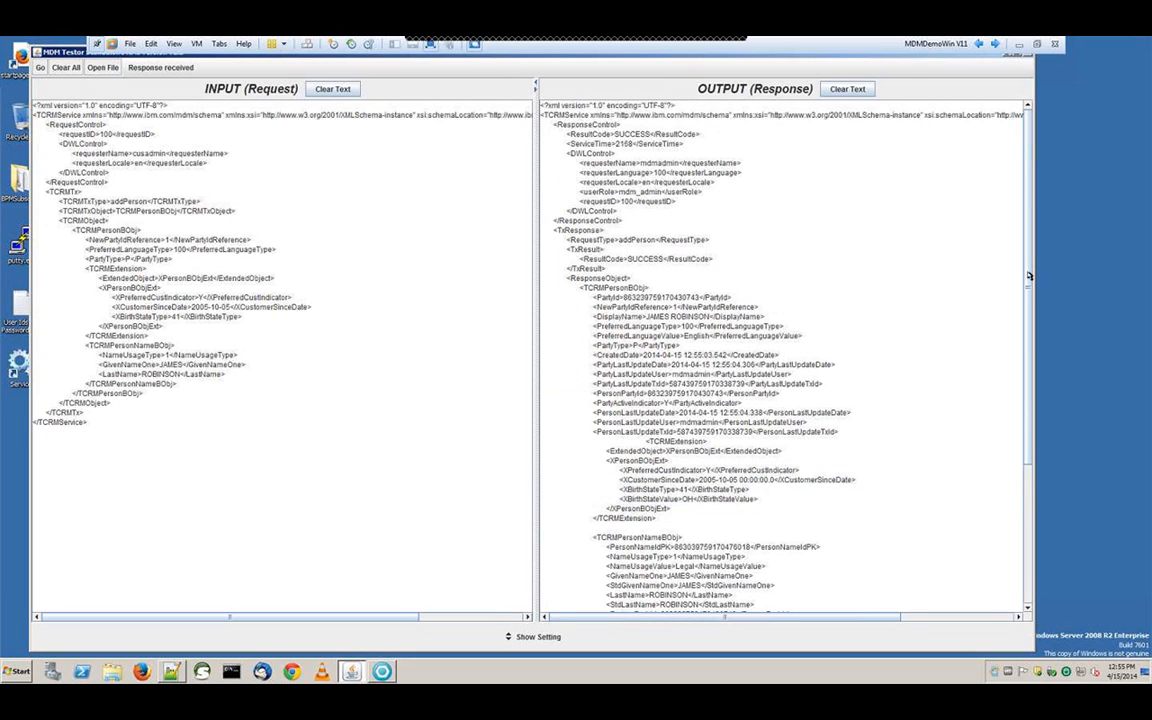
# Copy the new party's PartyId, then clear the response and request panes
pyautogui.doubleClick(666, 299)
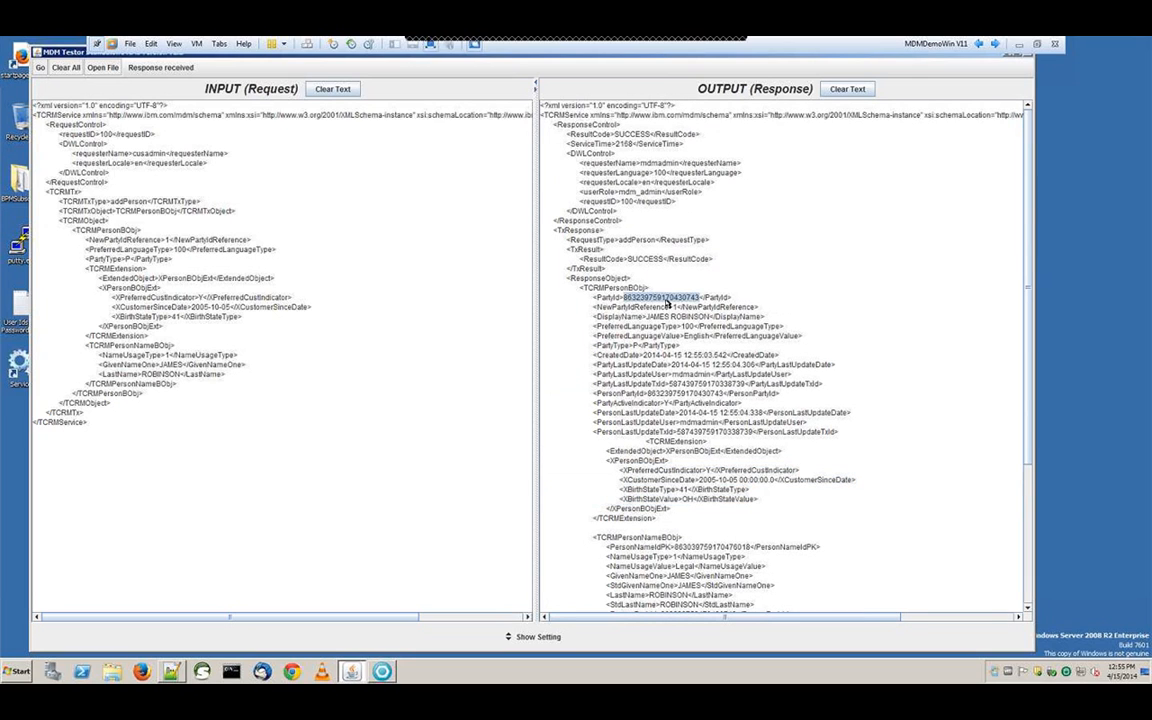
pyautogui.click(855, 92)
pyautogui.click(334, 91)
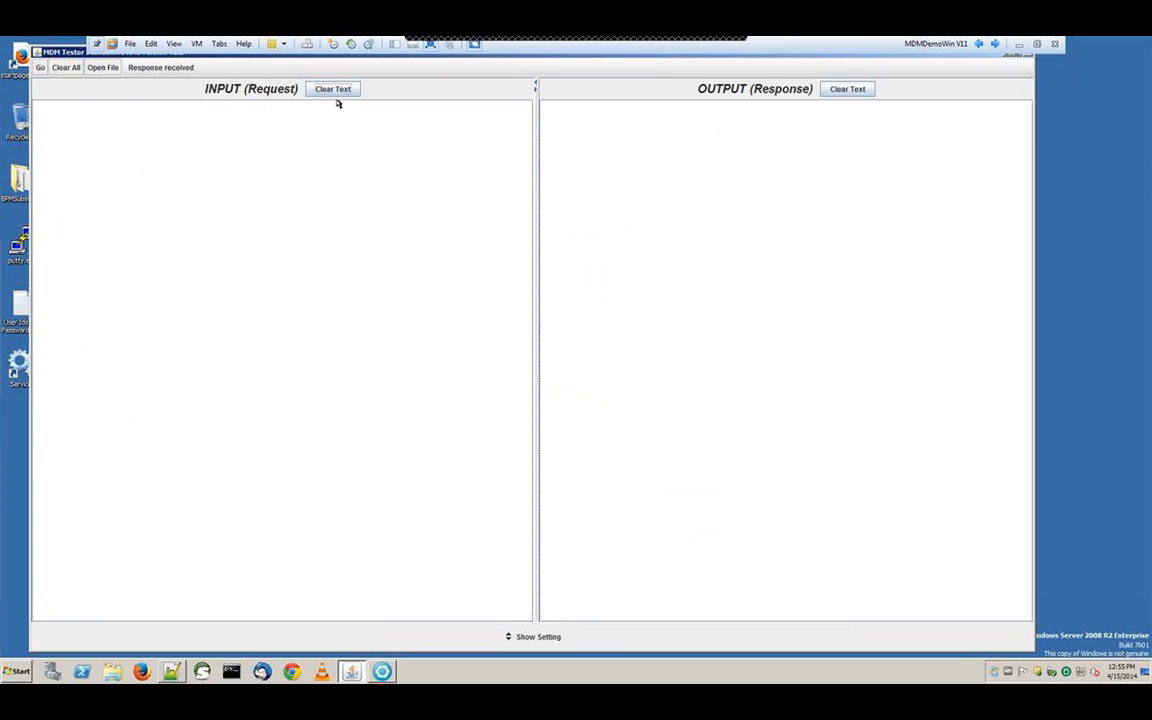
# In the getParty inquiry in Notepad++, replace the line 13 partyId with the new party's ID
pyautogui.click(171, 671)
pyautogui.hotkey('ctrl', 'Tab')
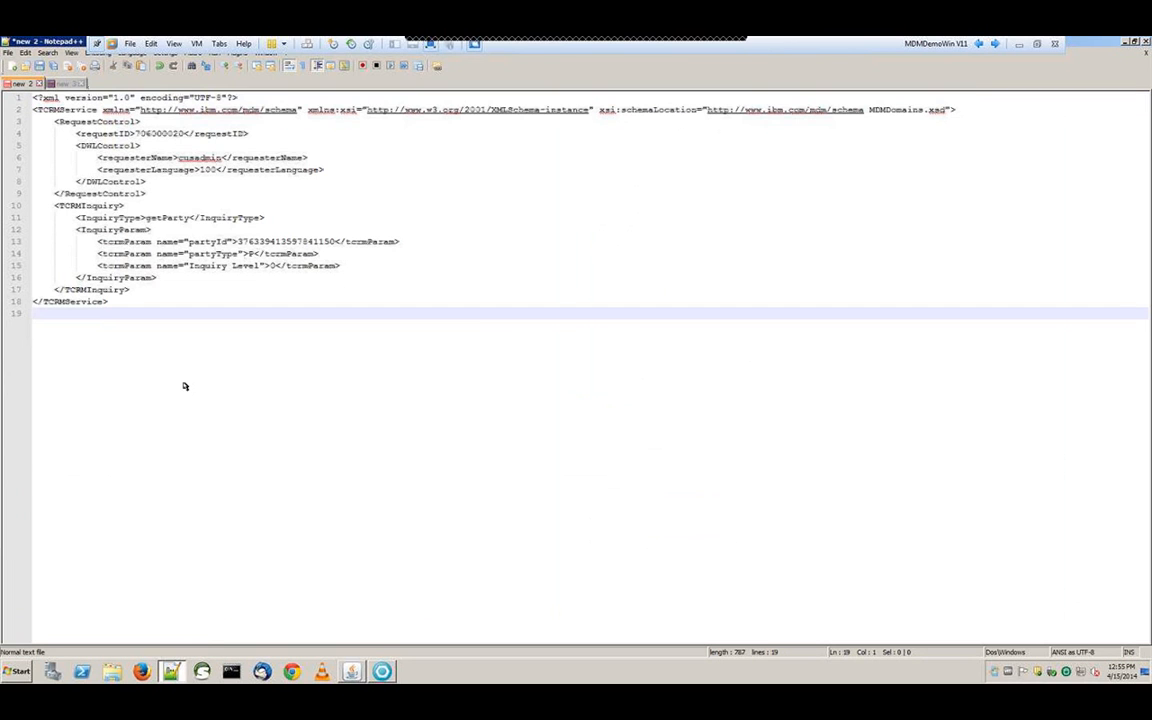
pyautogui.click(263, 241)
pyautogui.doubleClick(280, 241)
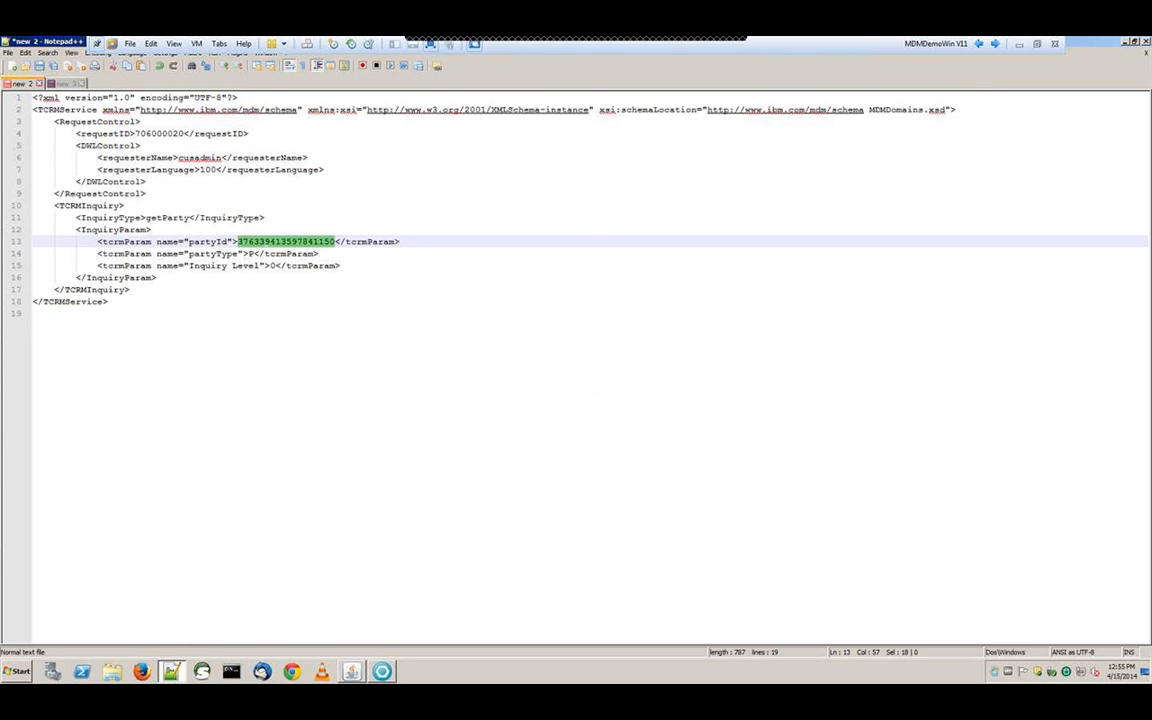
pyautogui.hotkey('ctrl', 'v')
# Copy the whole getParty request into MDM Tester's INPUT pane
pyautogui.hotkey('ctrl', 'a')
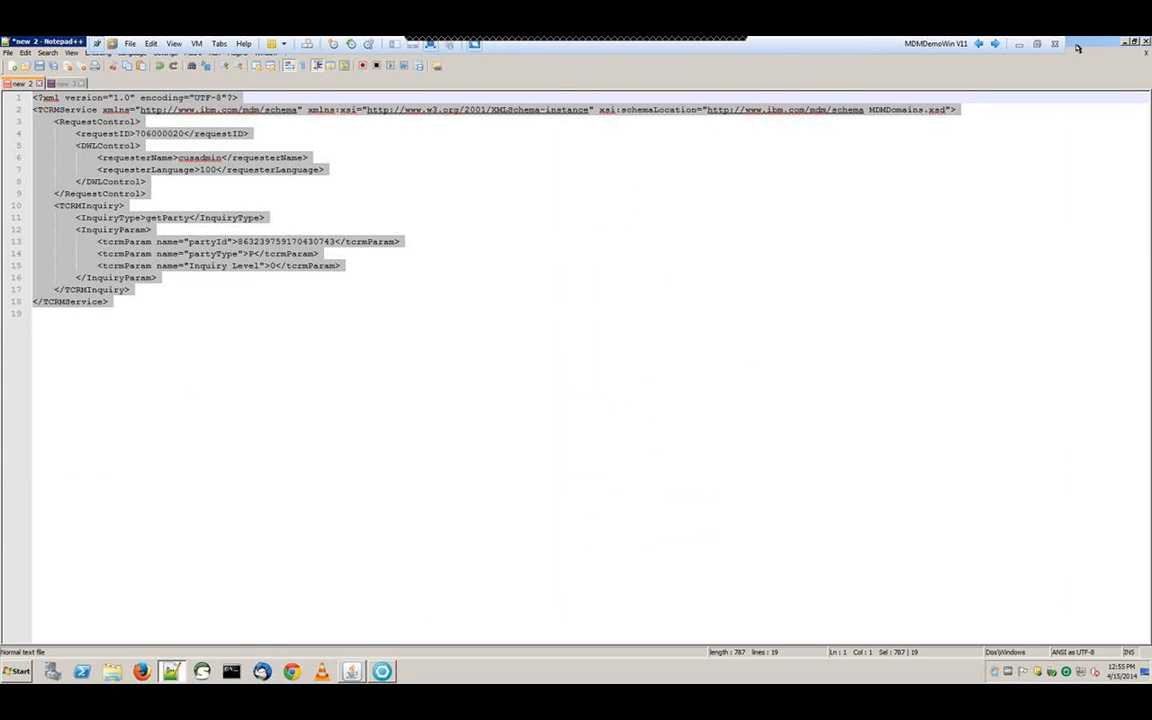
pyautogui.click(1125, 43)
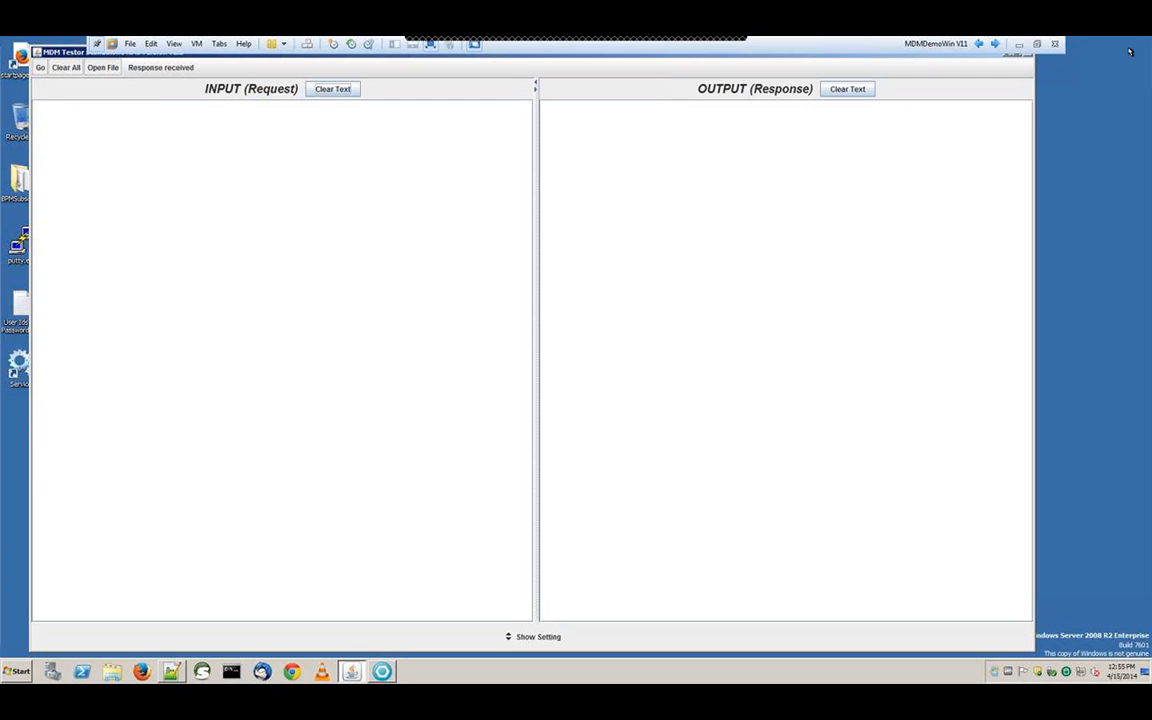
pyautogui.hotkey('ctrl', 'v')
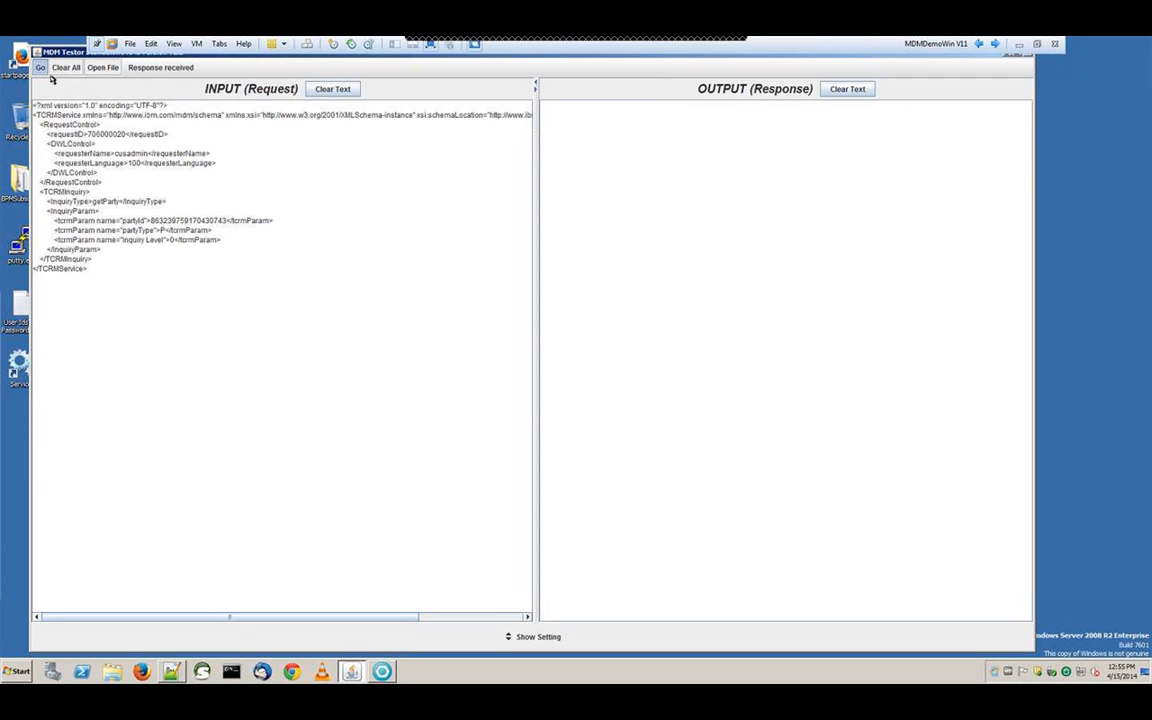
# Verify getParty returns SUCCESS with XPersonBObjExt values Y, 2005-10-05, 41 and OH
pyautogui.doubleClick(624, 134)
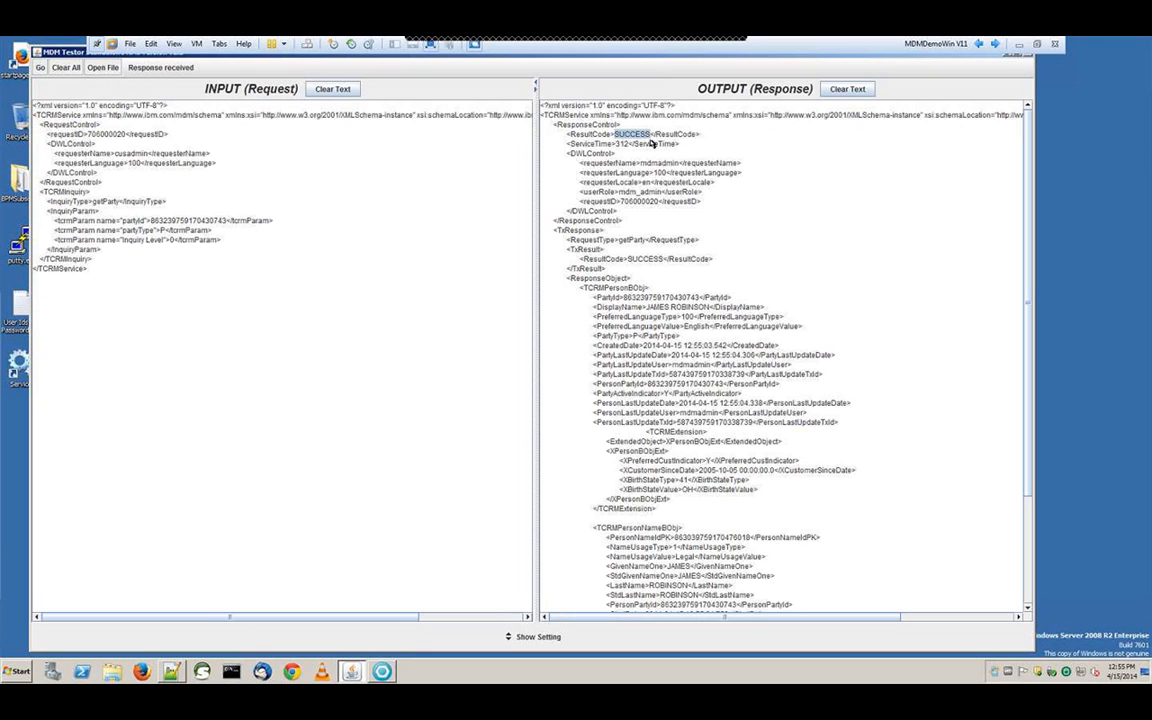
pyautogui.moveTo(1029, 126); pyautogui.dragTo(1036, 241)
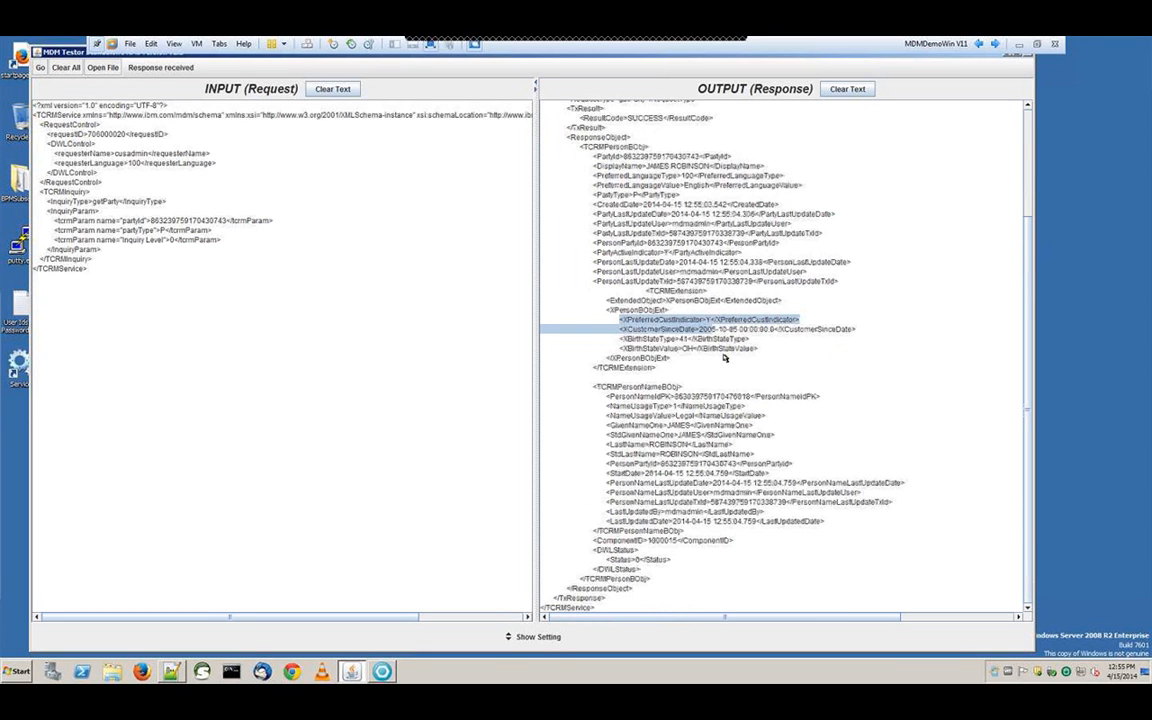
pyautogui.moveTo(725, 358); pyautogui.dragTo(718, 338)
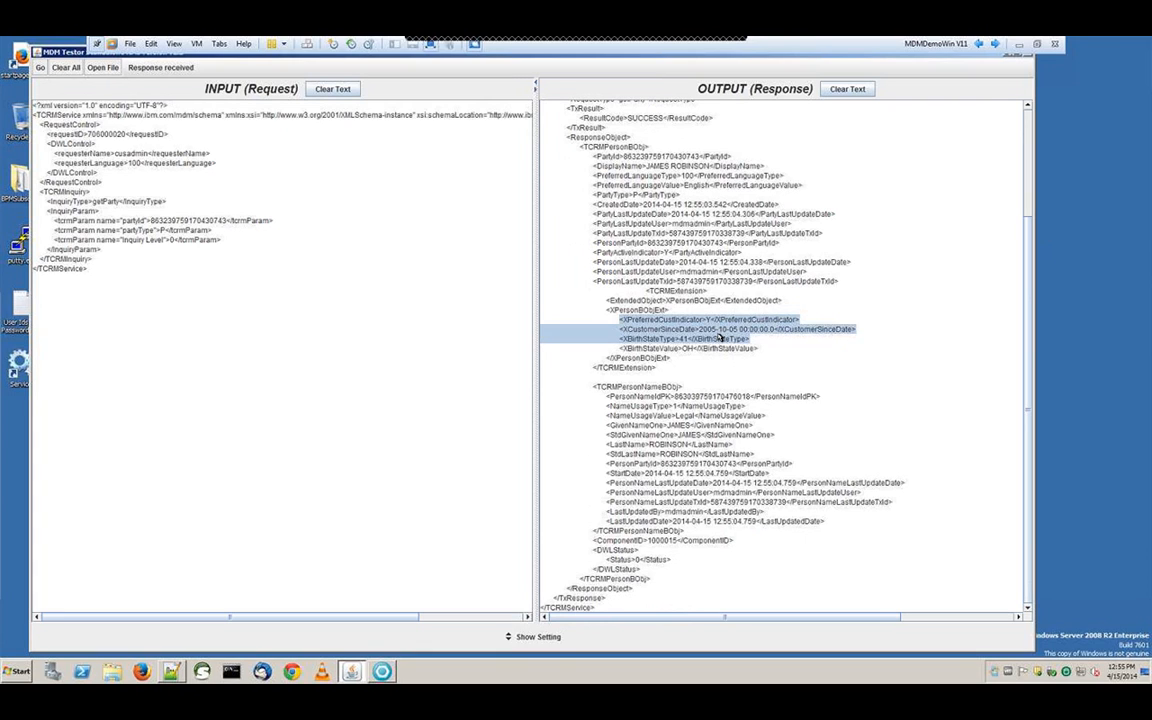
pyautogui.moveTo(718, 338); pyautogui.dragTo(806, 347)
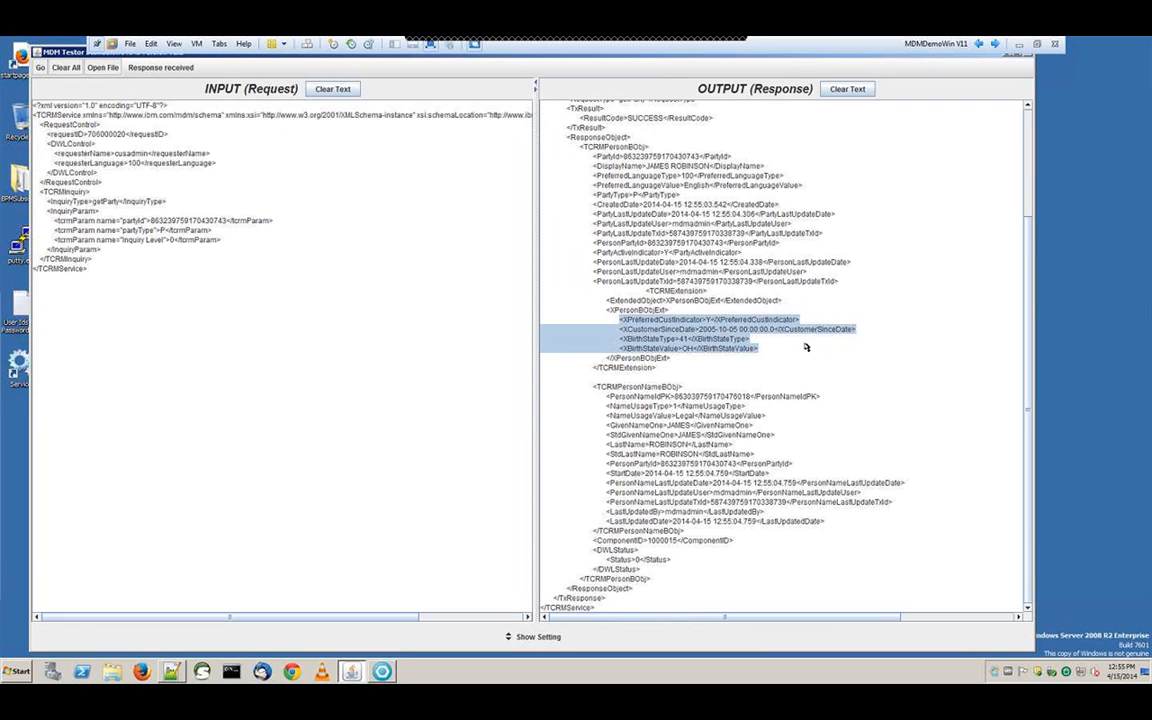